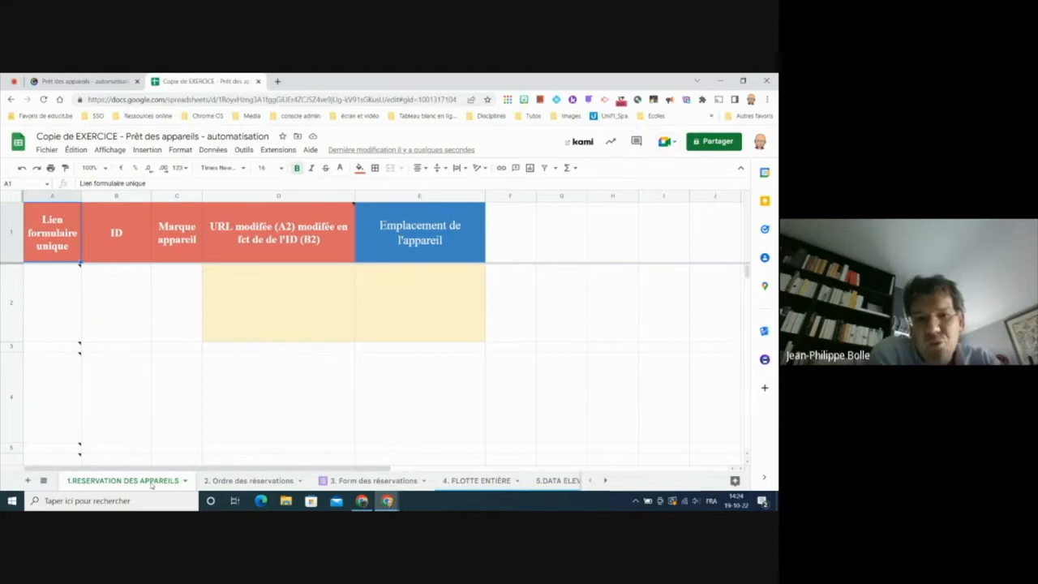
# - Look through the sheets 2. Ordre des réservations, 3. Form des réservations, 4. FLOTTE ENTIÈRE and 5.DATA ELEVES
pyautogui.click(233, 481)
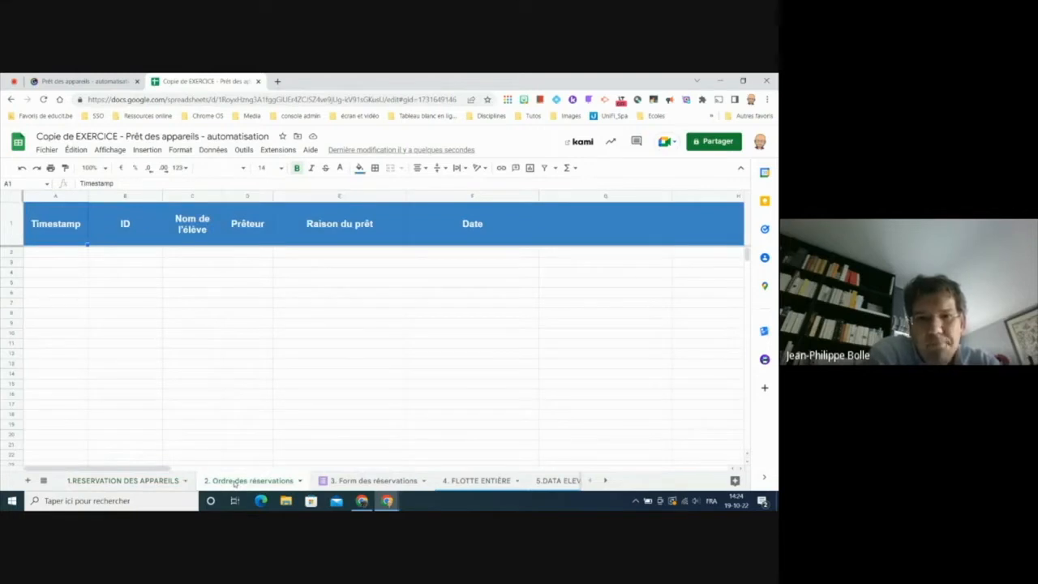
pyautogui.click(373, 481)
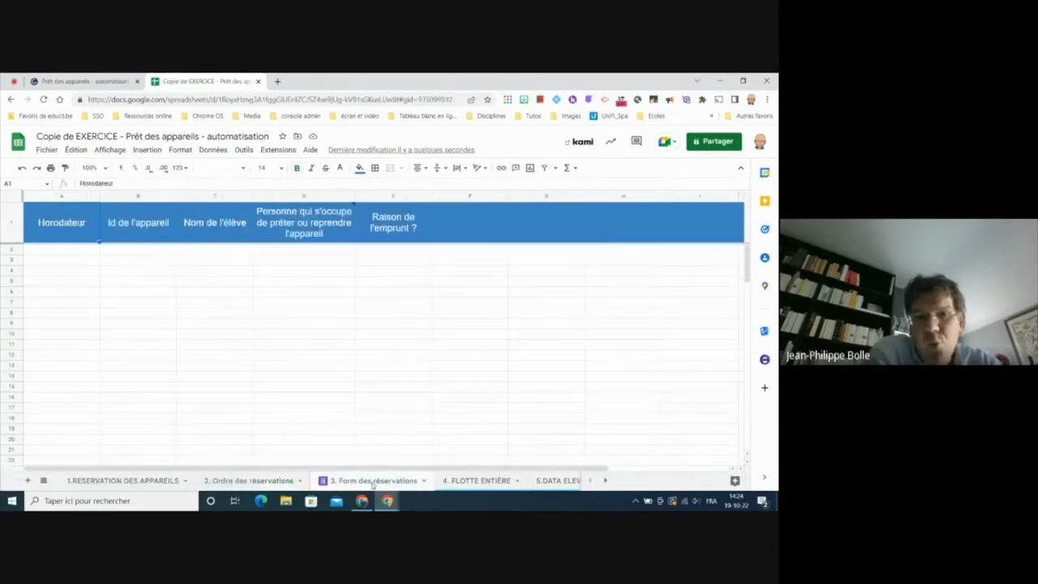
pyautogui.click(473, 482)
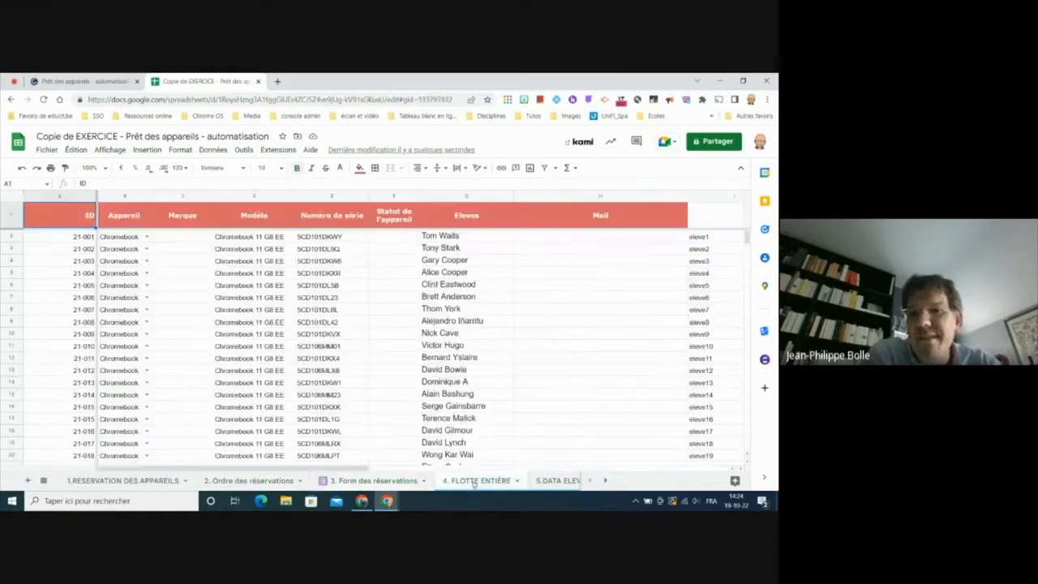
pyautogui.click(555, 481)
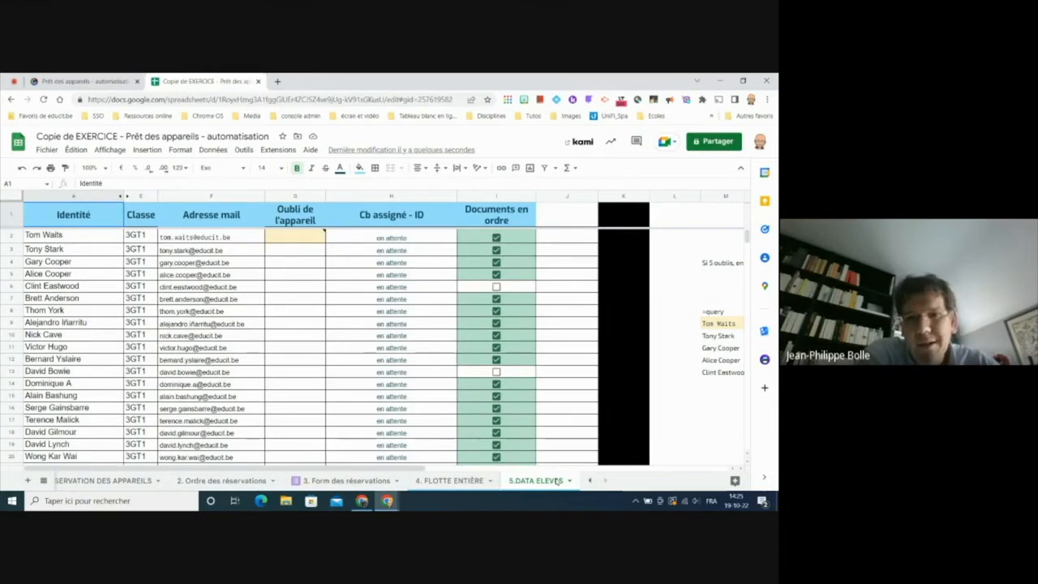
# - Begin a data validation rule for the whole Statut de l'appareil column in sheet 4. FLOTTE ENTIÈRE, with the Liste d'éléments criterion
pyautogui.click(454, 481)
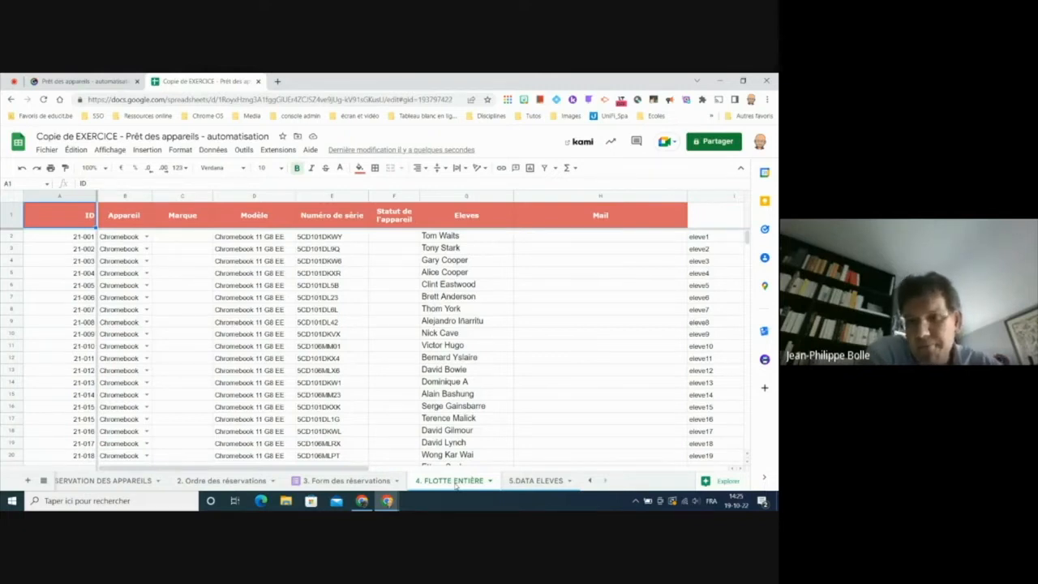
pyautogui.click(400, 196)
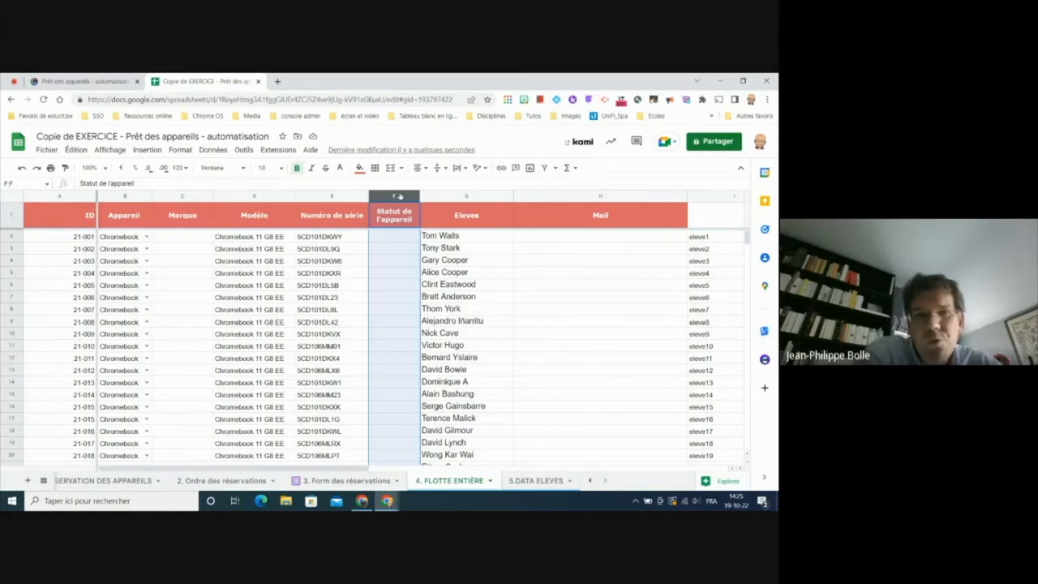
pyautogui.click(214, 151)
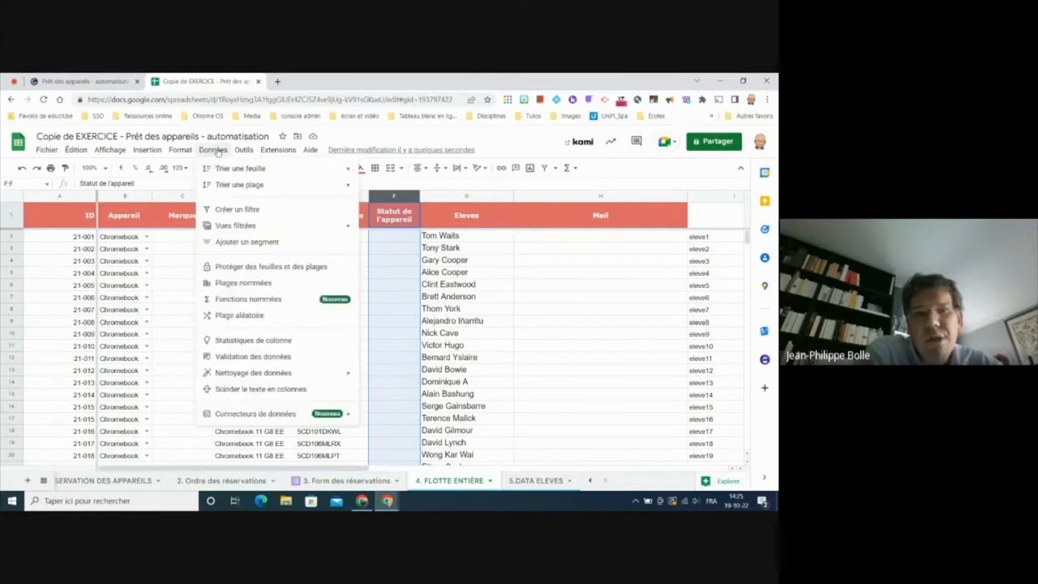
pyautogui.click(238, 358)
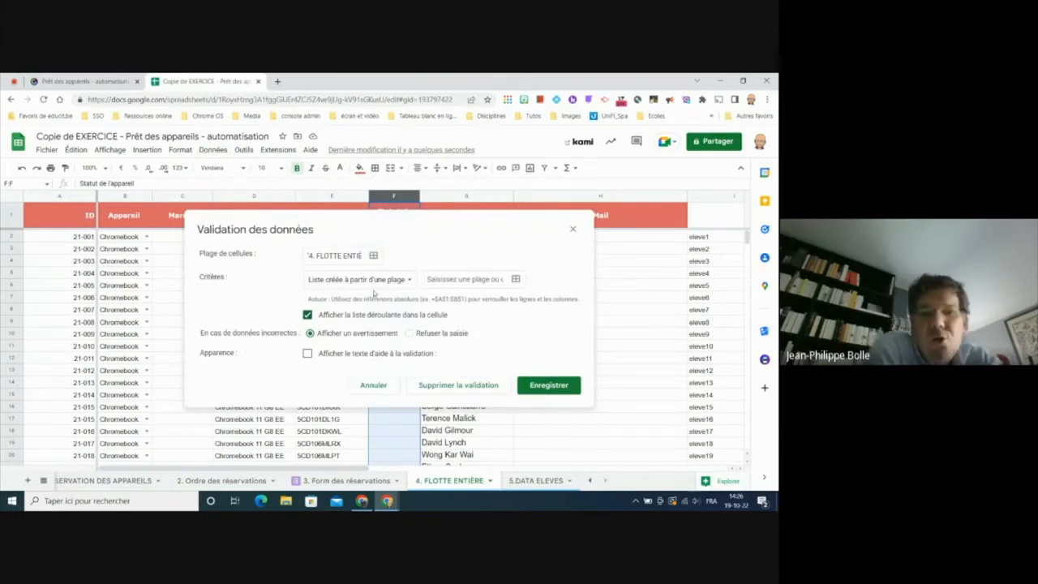
pyautogui.click(409, 279)
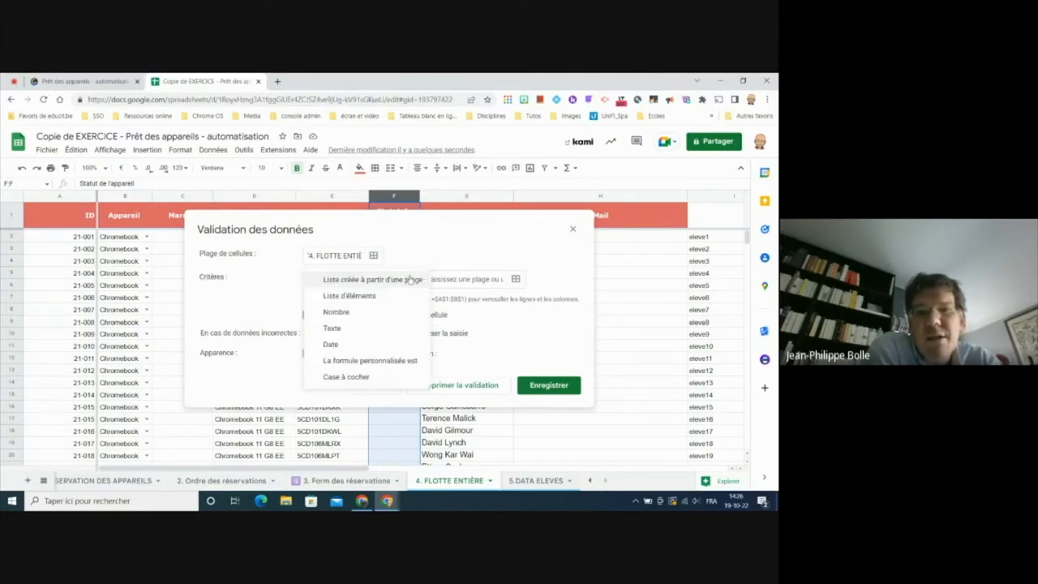
pyautogui.click(395, 297)
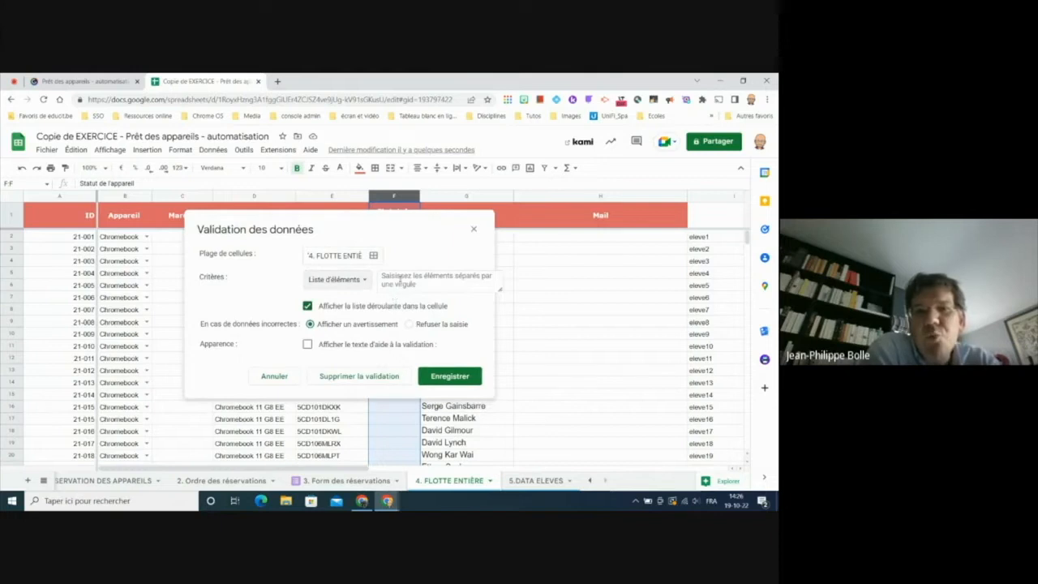
# - Enter Assigné, Empruntable and SAV as the allowed list items and save the validation rule
pyautogui.click(400, 278)
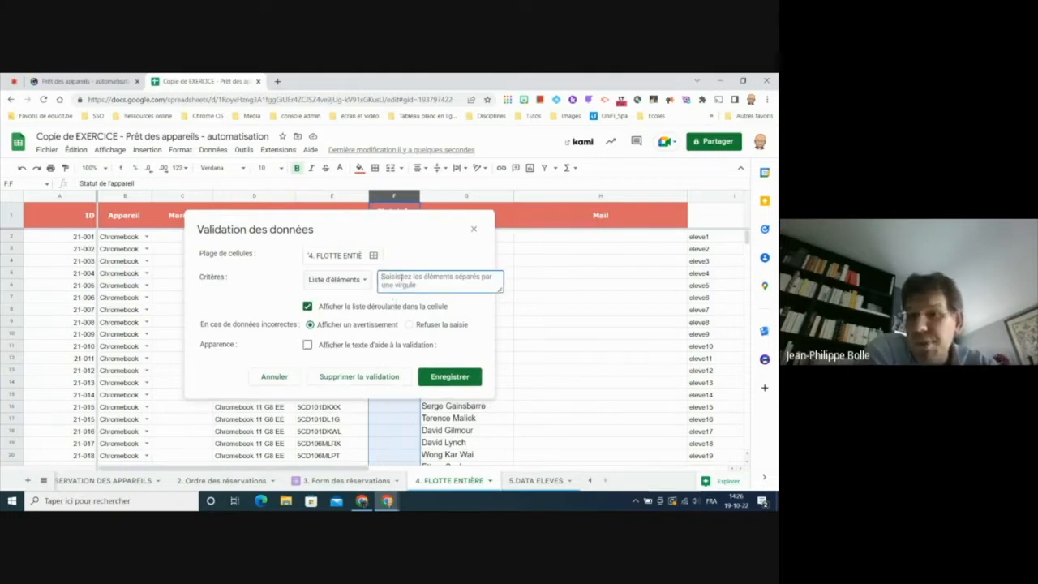
pyautogui.write('Assigné')
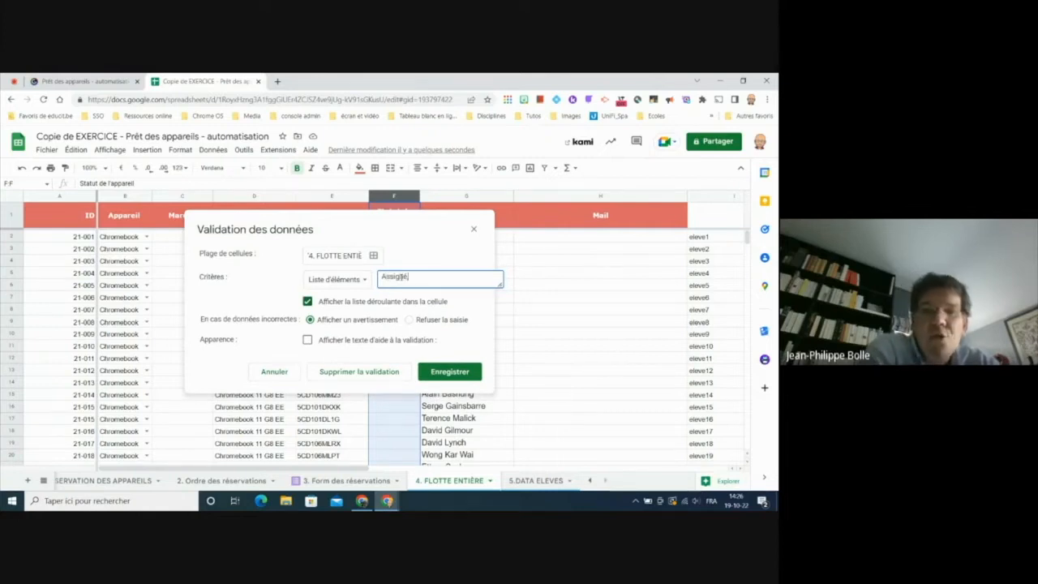
pyautogui.write(',Empr')
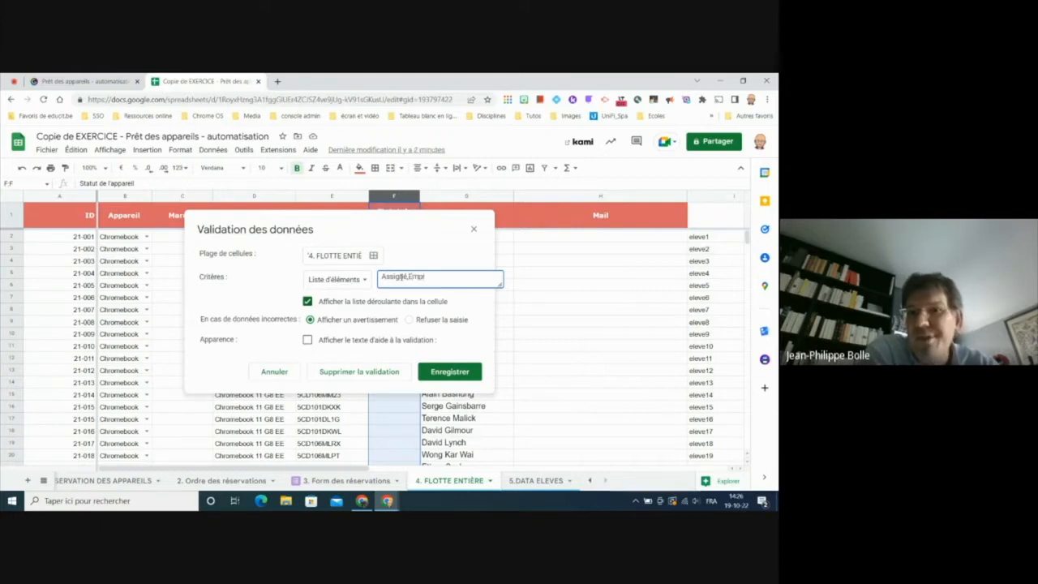
pyautogui.write('untable,')
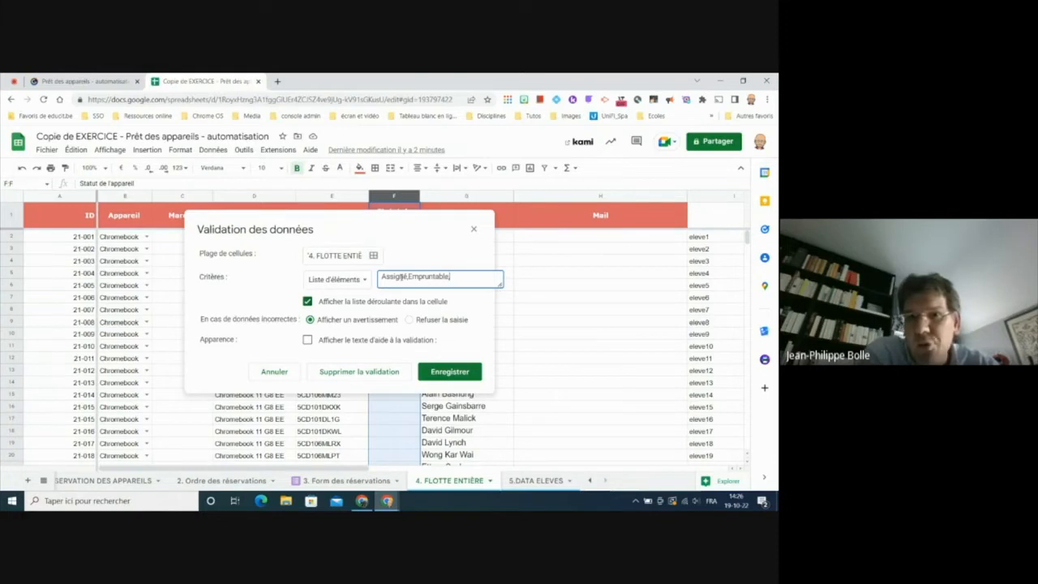
pyautogui.write('SAV')
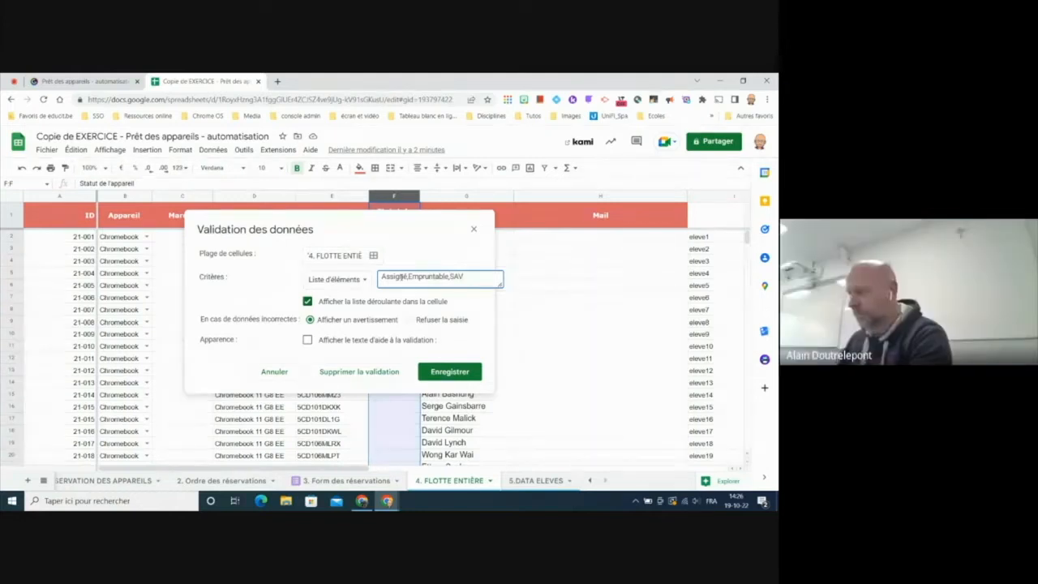
pyautogui.click(456, 372)
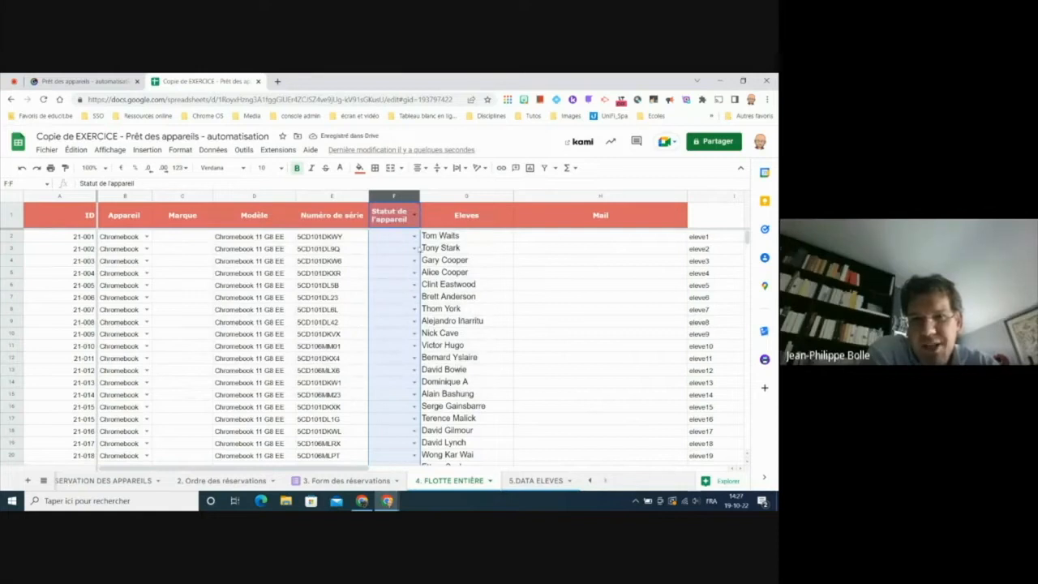
# - Set the device status in F2 to Empruntable and fill it down to F22
pyautogui.click(414, 236)
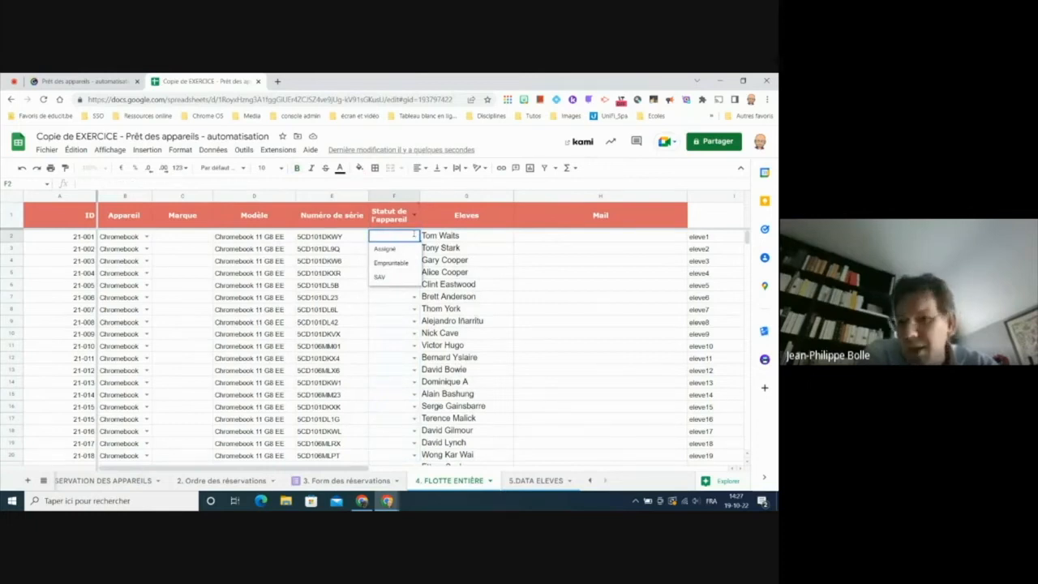
pyautogui.click(393, 264)
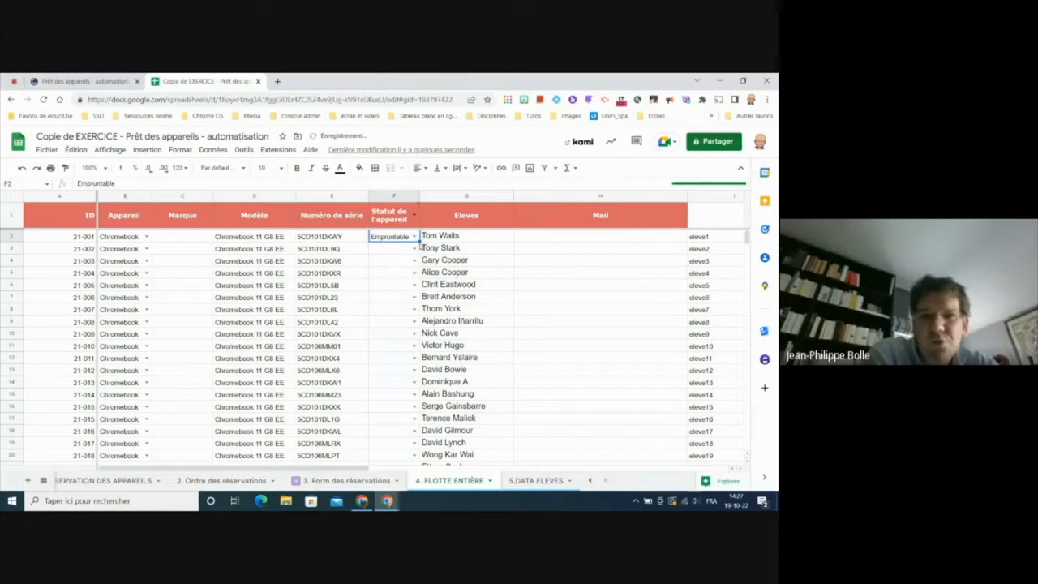
pyautogui.moveTo(418, 240); pyautogui.dragTo(415, 387)
pyautogui.scroll(3, 347, 387)
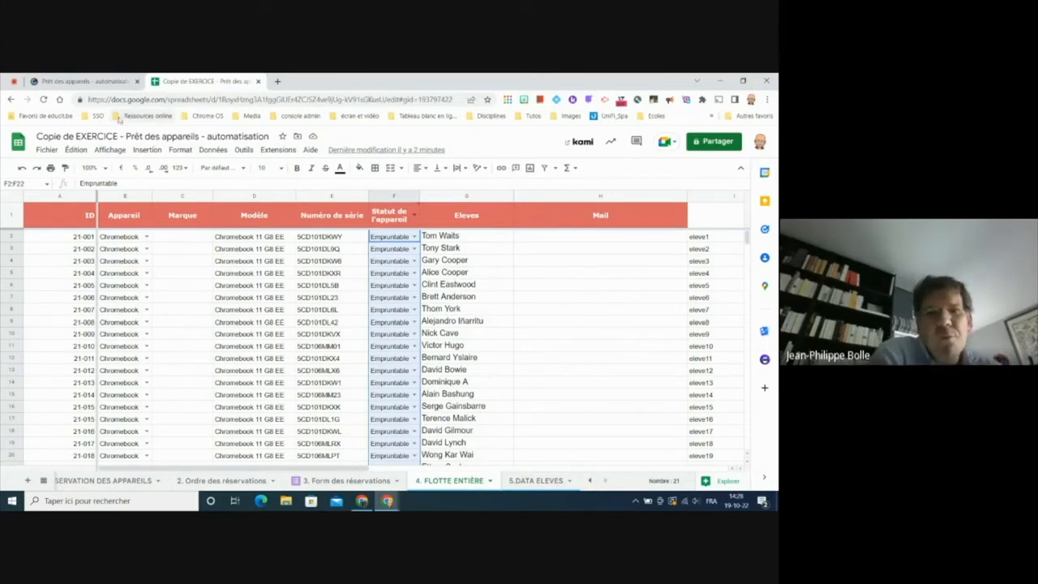
# - Switch to the Genially presentation and read the explanations of the three QUERY arguments on the slide Isolez les appareils empruntables
pyautogui.click(61, 82)
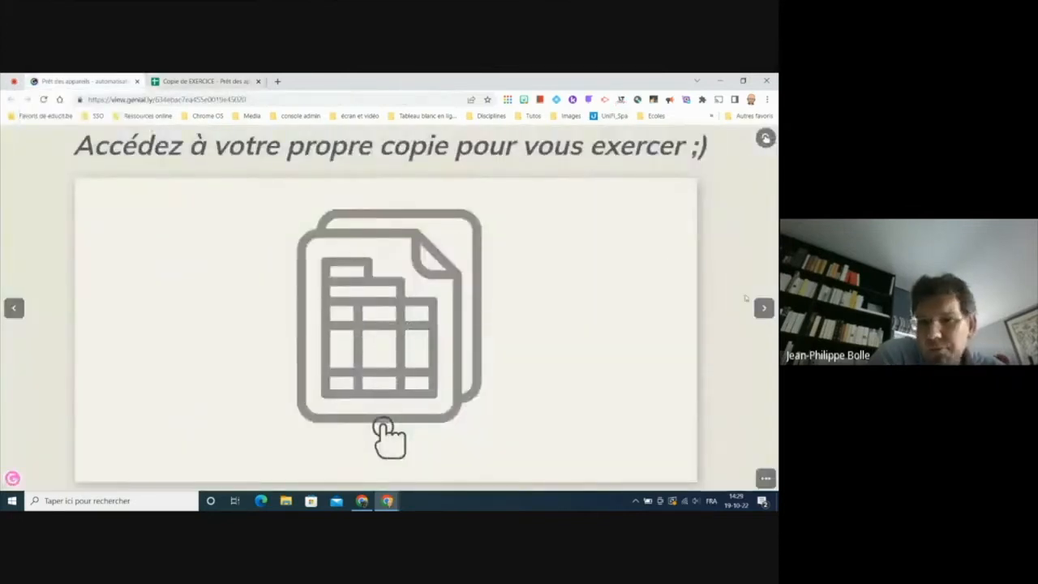
pyautogui.click(765, 308)
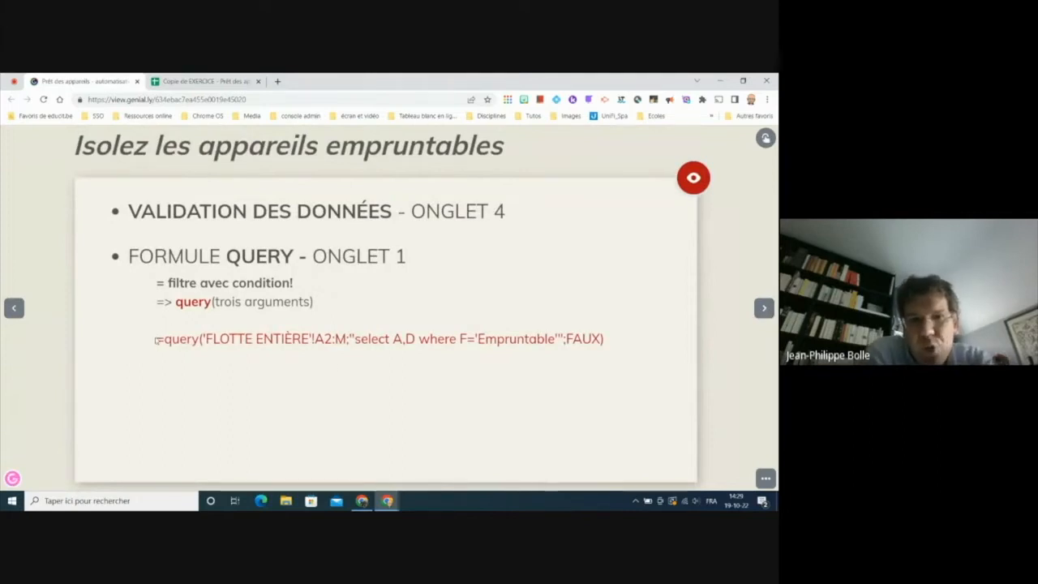
pyautogui.moveTo(157, 340); pyautogui.dragTo(258, 336)
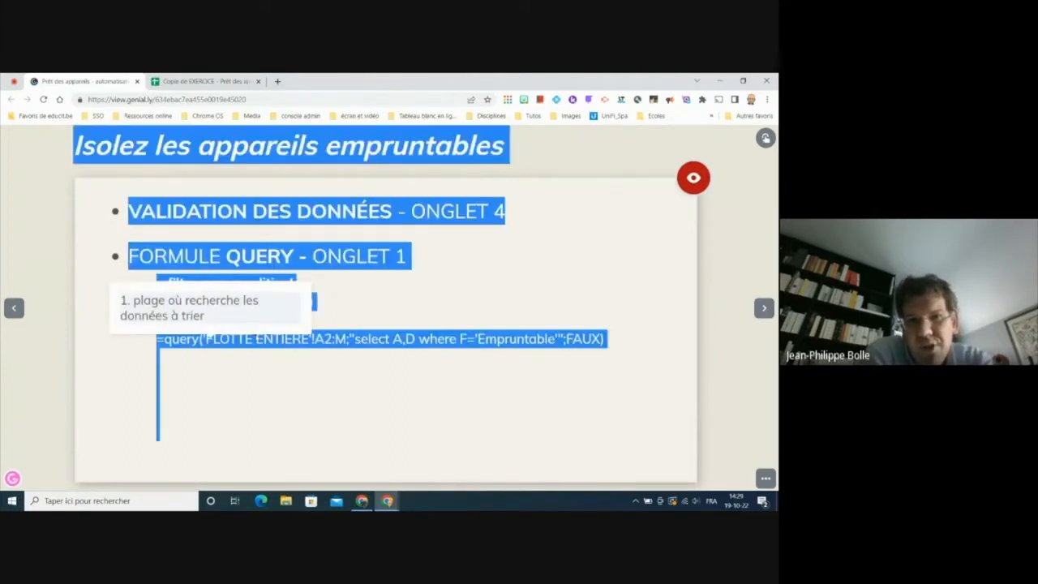
pyautogui.click(310, 375)
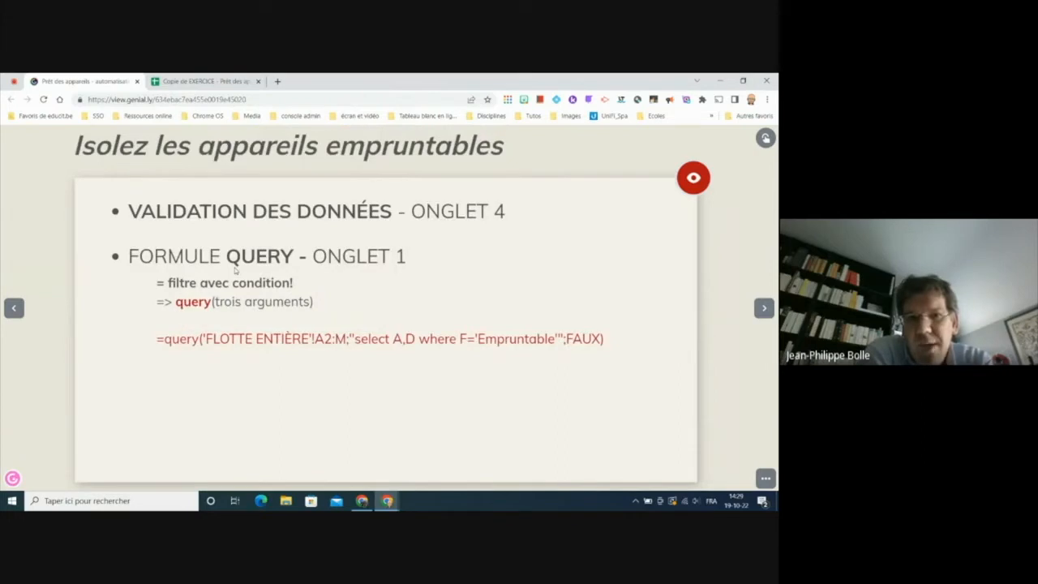
pyautogui.moveTo(245, 337)
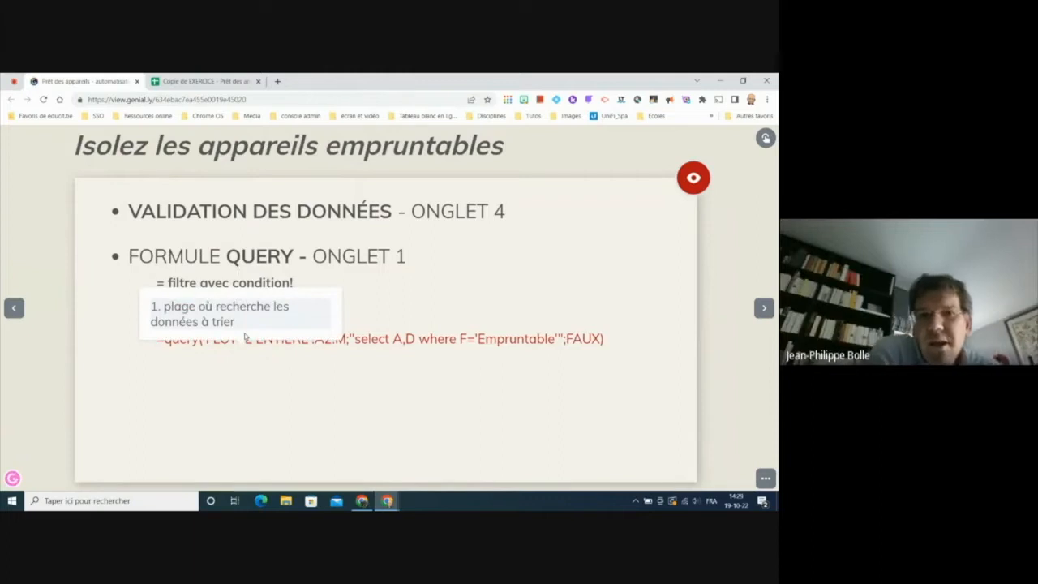
pyautogui.moveTo(370, 343)
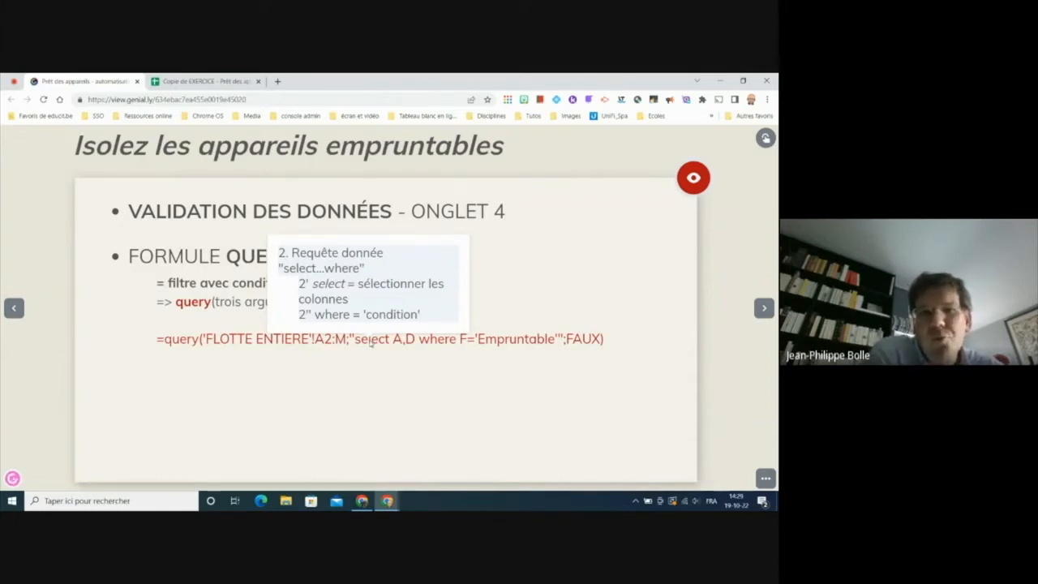
pyautogui.moveTo(617, 344)
pyautogui.hotkey('ctrl', 'a')
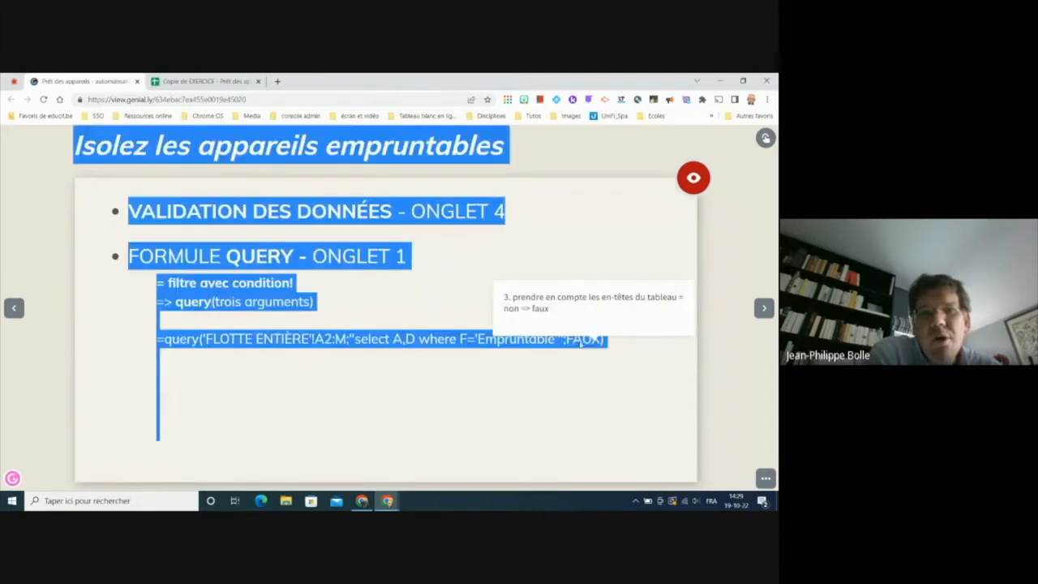
pyautogui.click(246, 377)
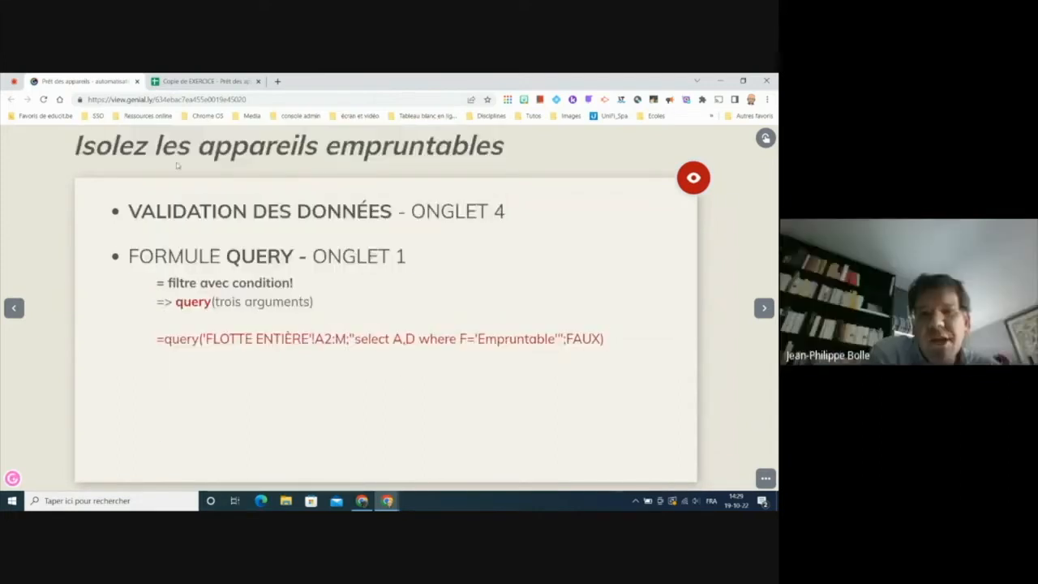
# - Switch back to the spreadsheet and begin a QUERY formula in cell B2 of sheet 1.RESERVATION DES APPAREILS
pyautogui.click(212, 82)
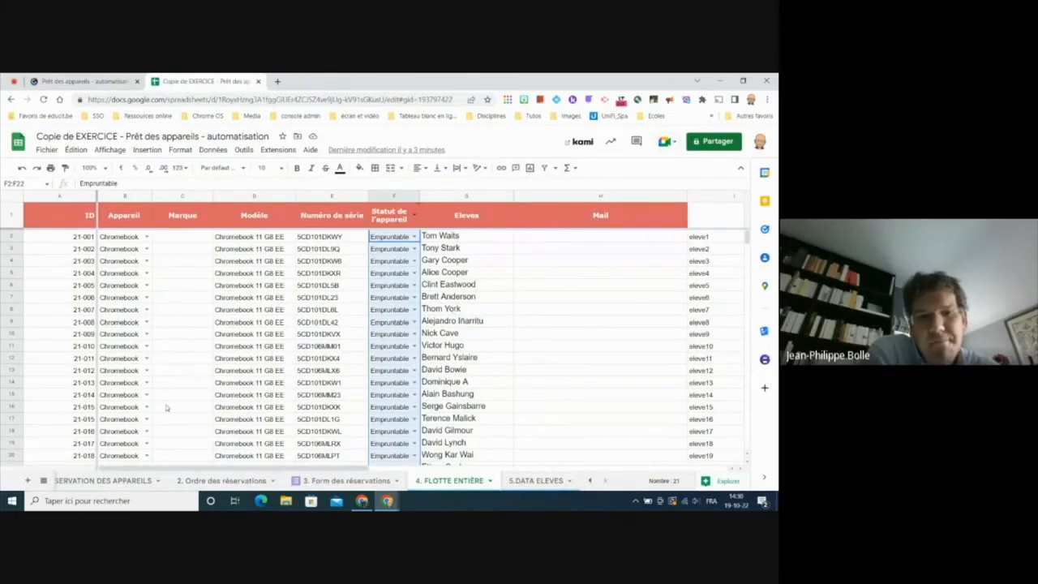
pyautogui.click(106, 484)
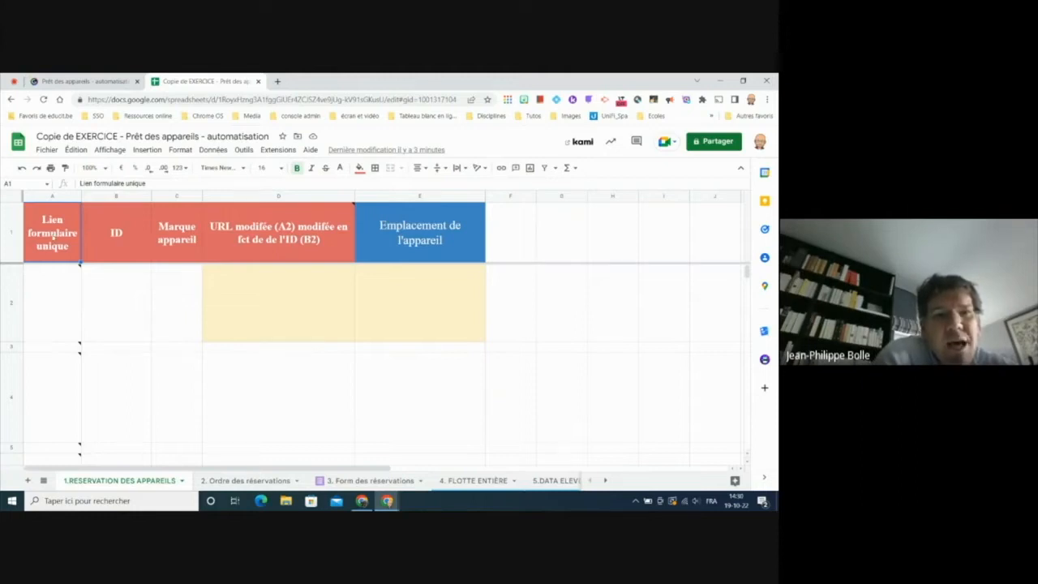
pyautogui.moveTo(48, 301)
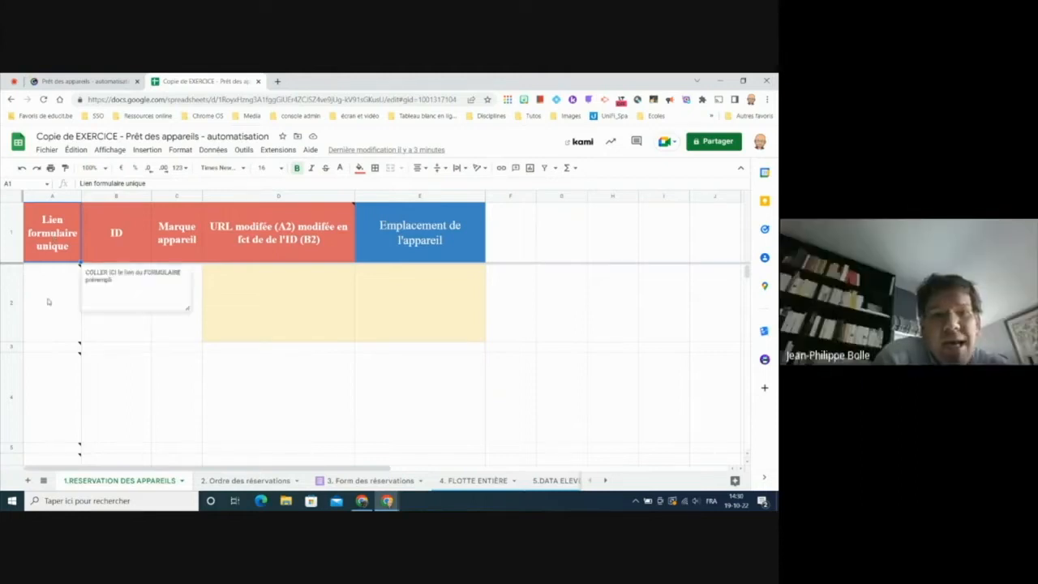
pyautogui.click(116, 323)
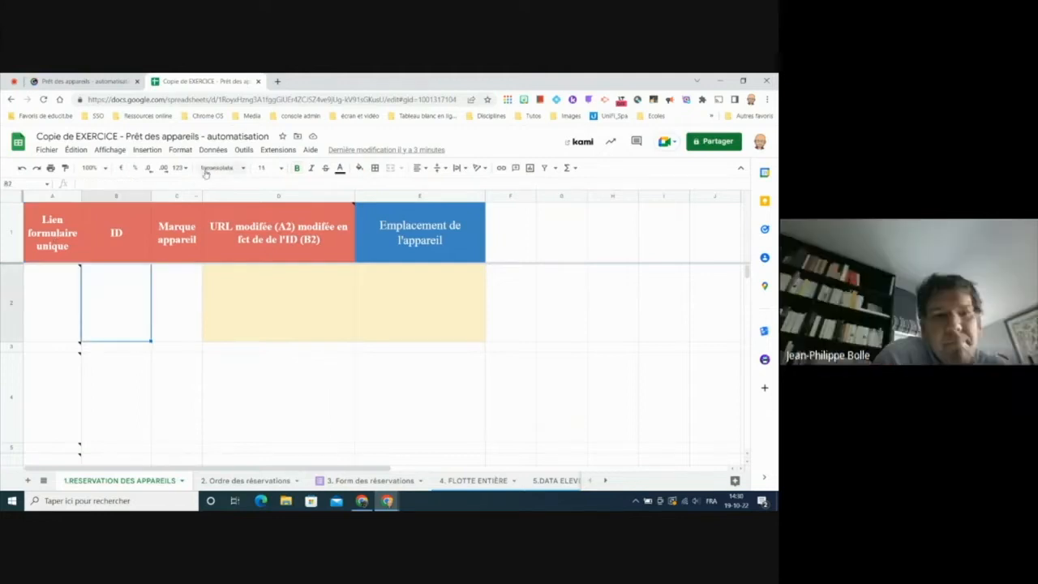
pyautogui.click(107, 185)
pyautogui.write('=')
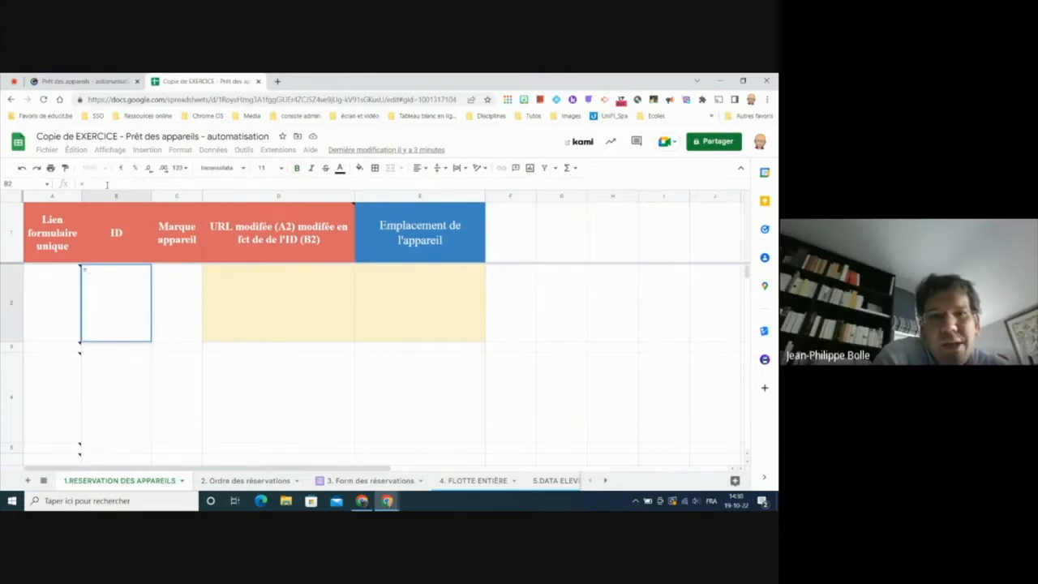
pyautogui.write('query')
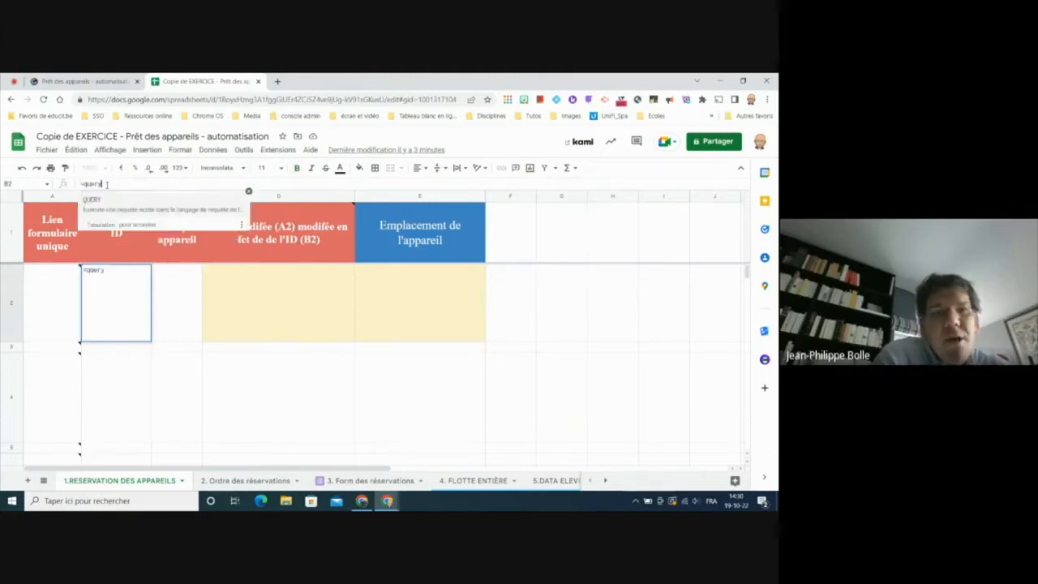
pyautogui.write('(')
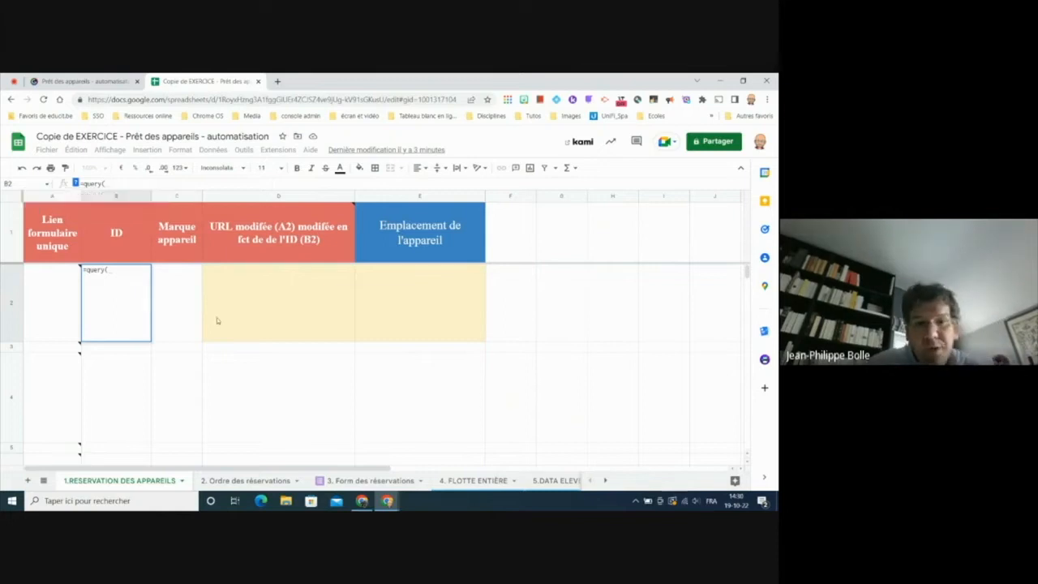
# - Set the first QUERY argument to the open-ended range A2:J of sheet 4. FLOTTE ENTIÈRE, followed by a semicolon separator
pyautogui.click(474, 481)
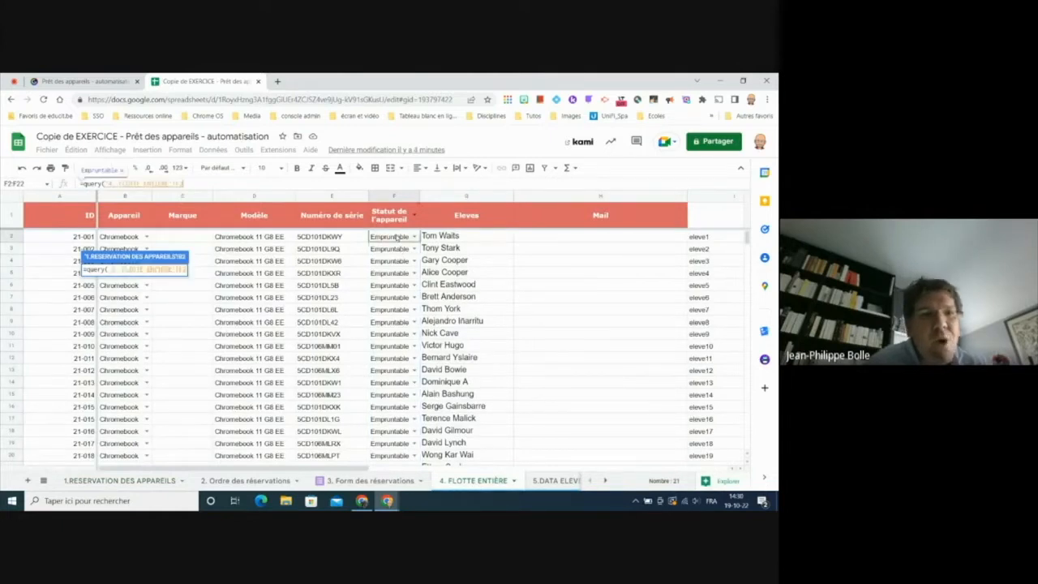
pyautogui.click(412, 236)
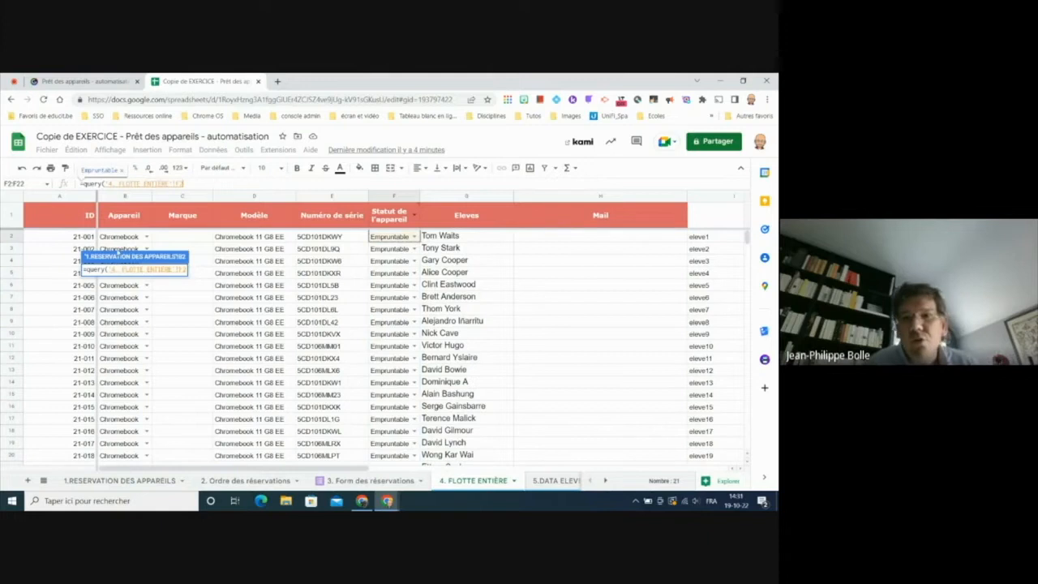
pyautogui.click(70, 238)
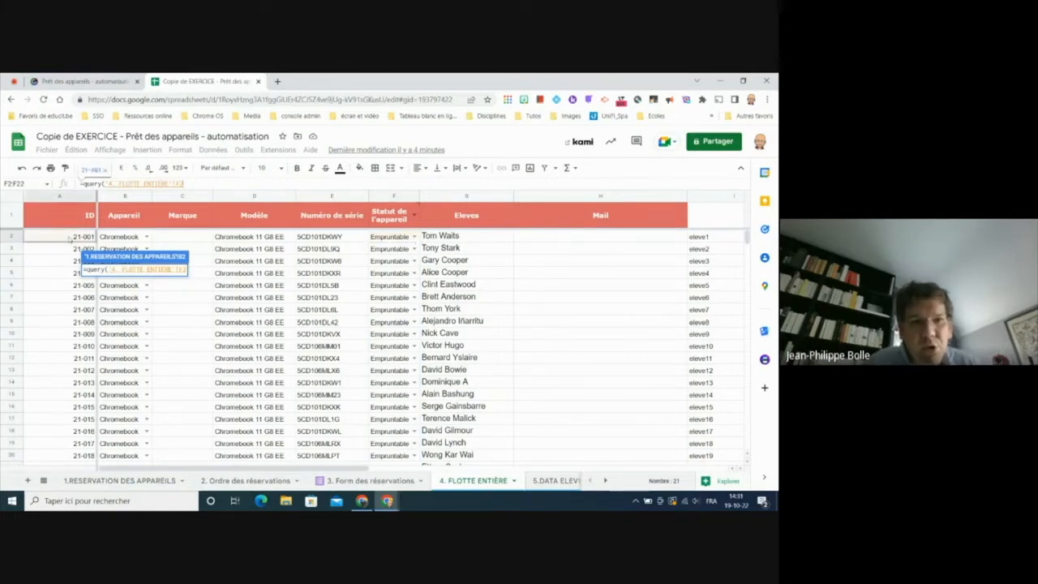
pyautogui.moveTo(70, 237); pyautogui.dragTo(502, 418)
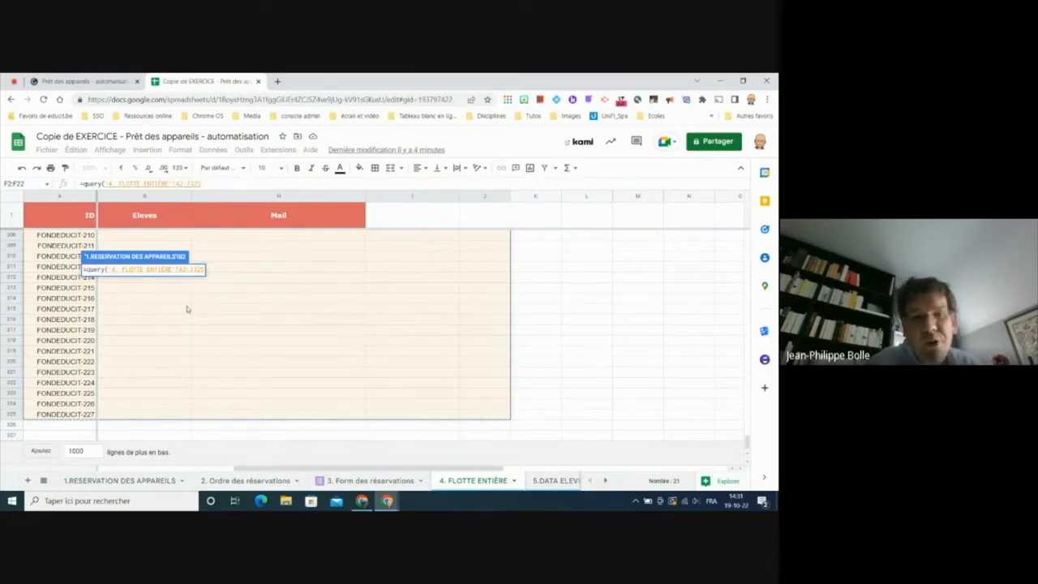
pyautogui.press('BackSpace')
pyautogui.press('BackSpace')
pyautogui.press('BackSpace')
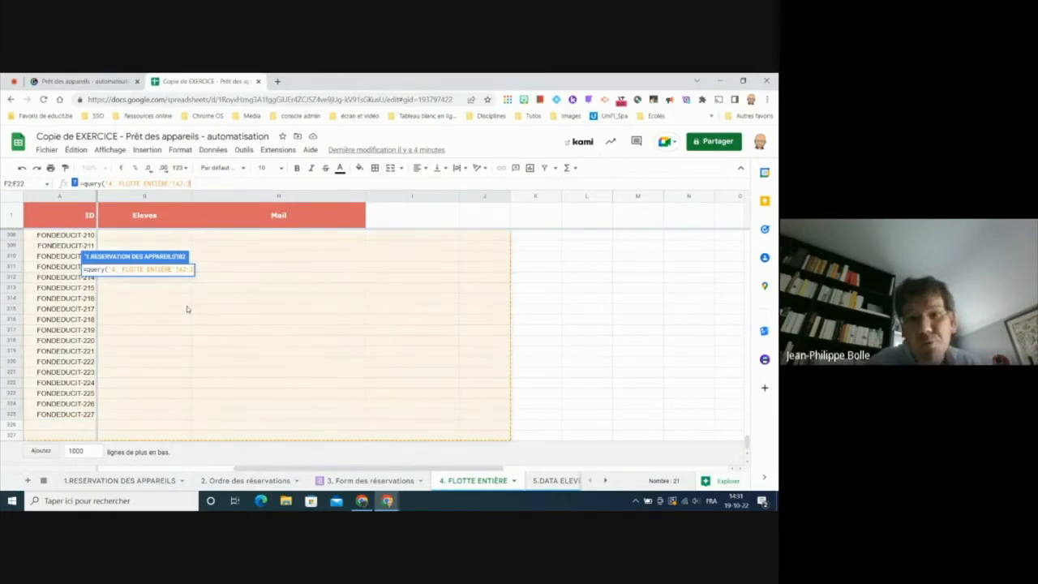
pyautogui.write(';')
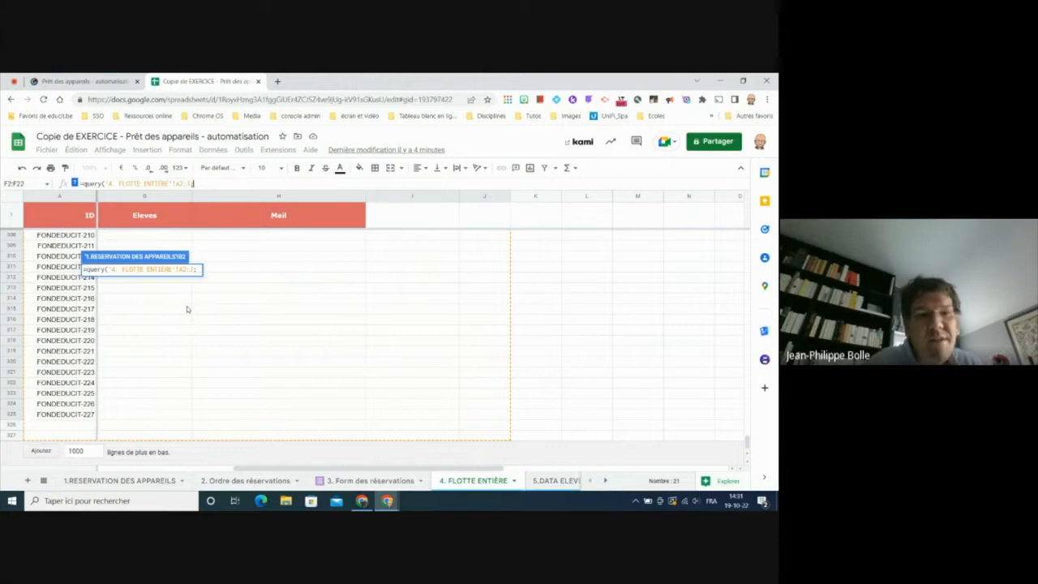
# - Return to sheet 1.RESERVATION DES APPAREILS and open the quoted second QUERY argument with select B
pyautogui.click(123, 479)
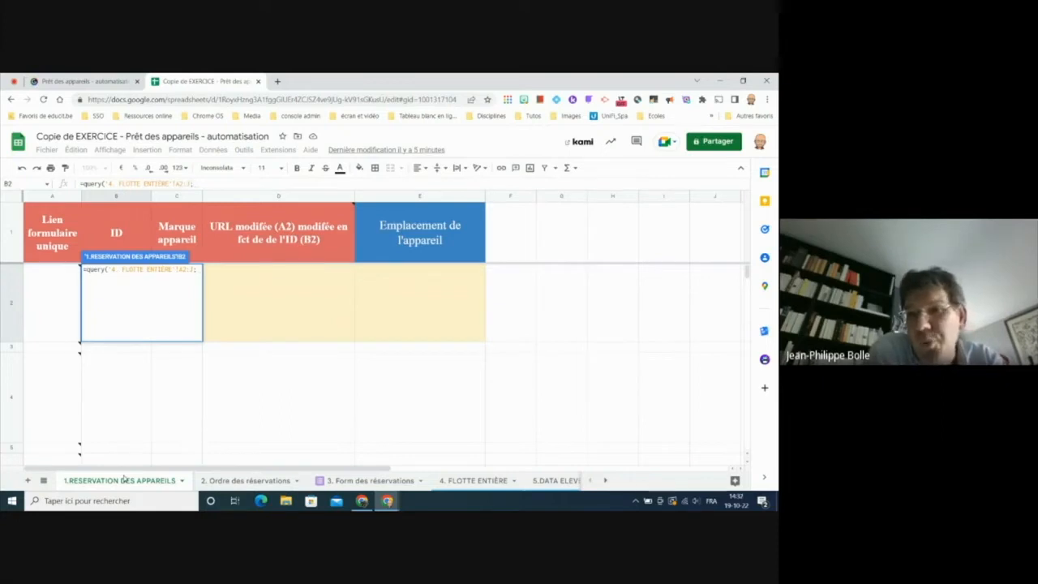
pyautogui.write('"')
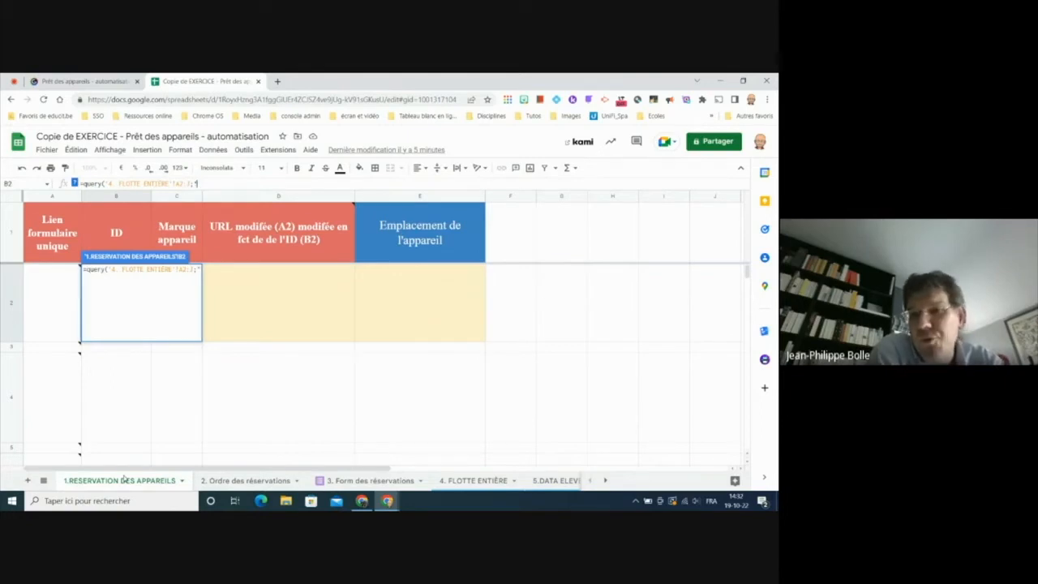
pyautogui.write('select')
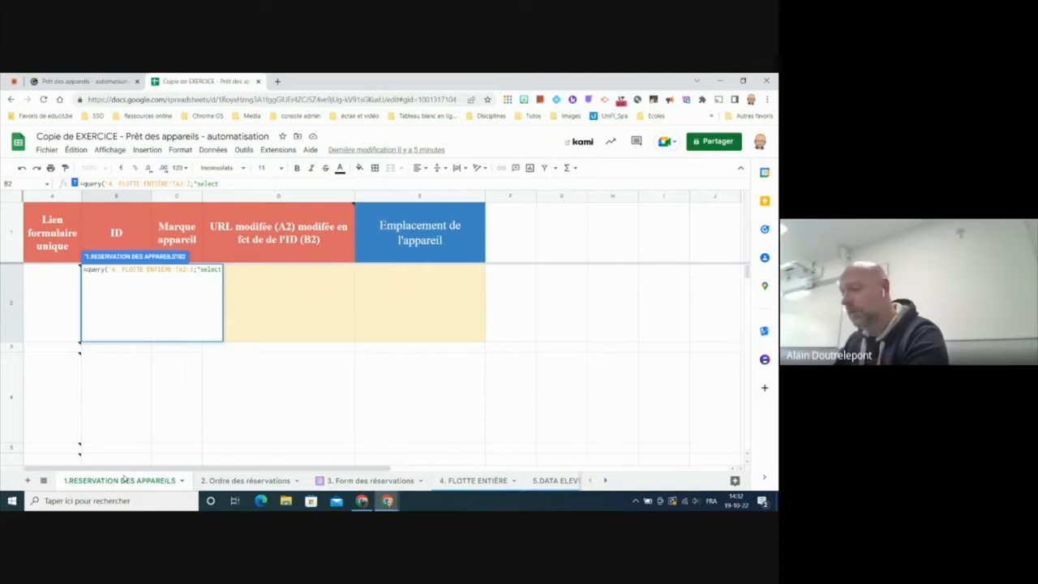
pyautogui.write('B')
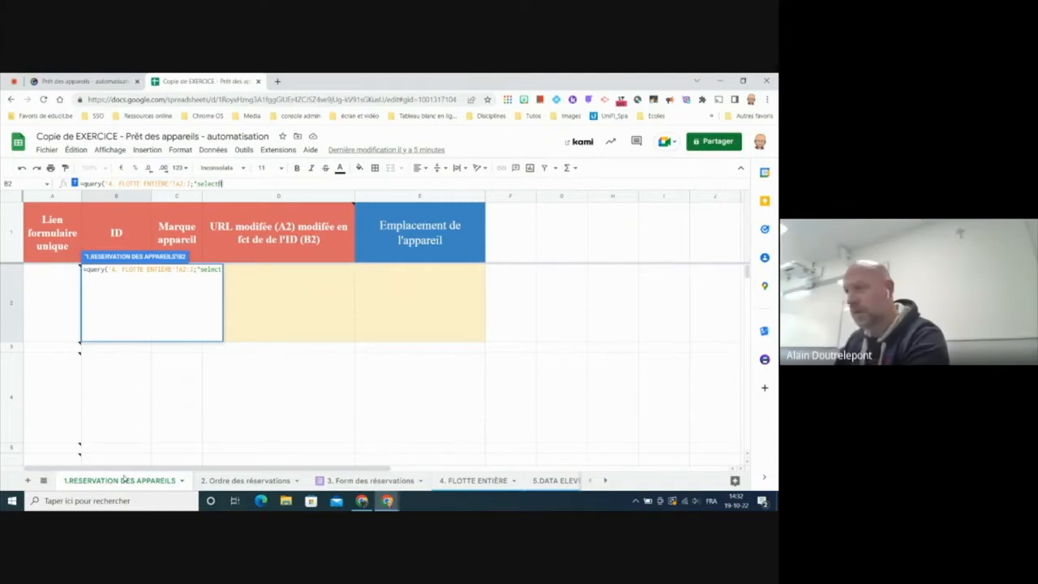
pyautogui.press('BackSpace')
pyautogui.write('B')
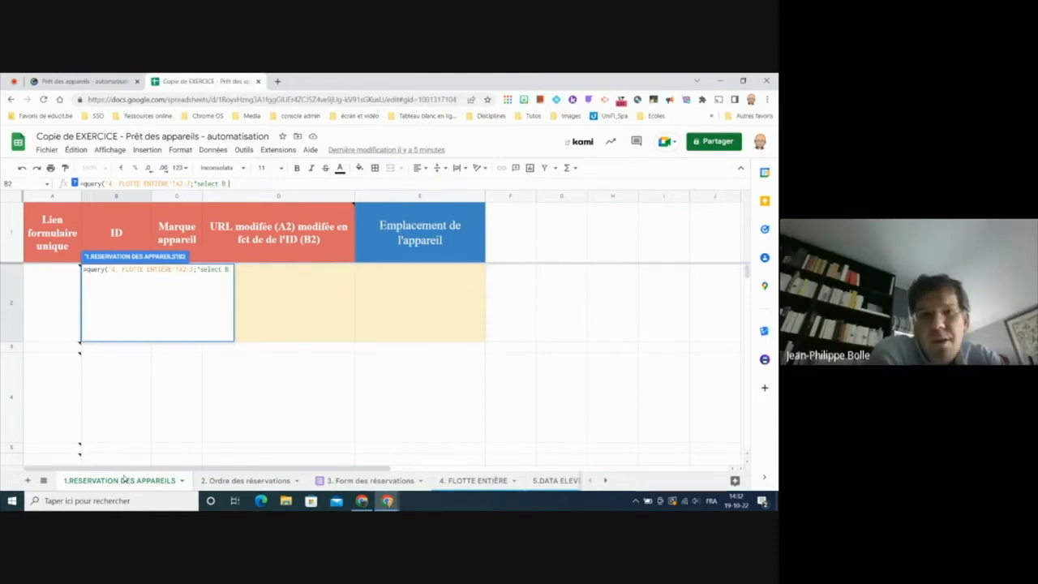
# - Add the condition where F='Empruntable' to the query text
pyautogui.write('where')
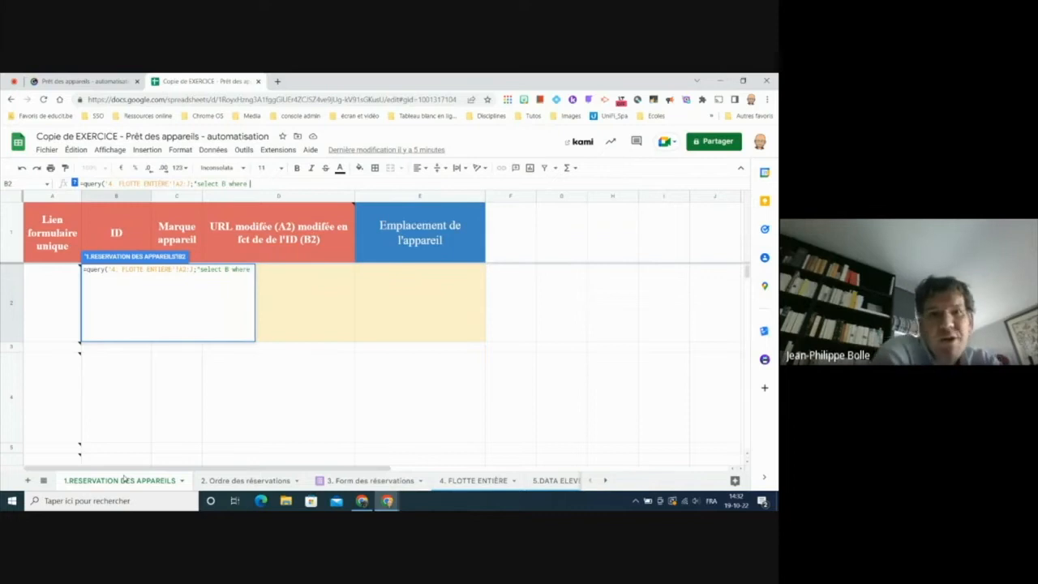
pyautogui.write('I')
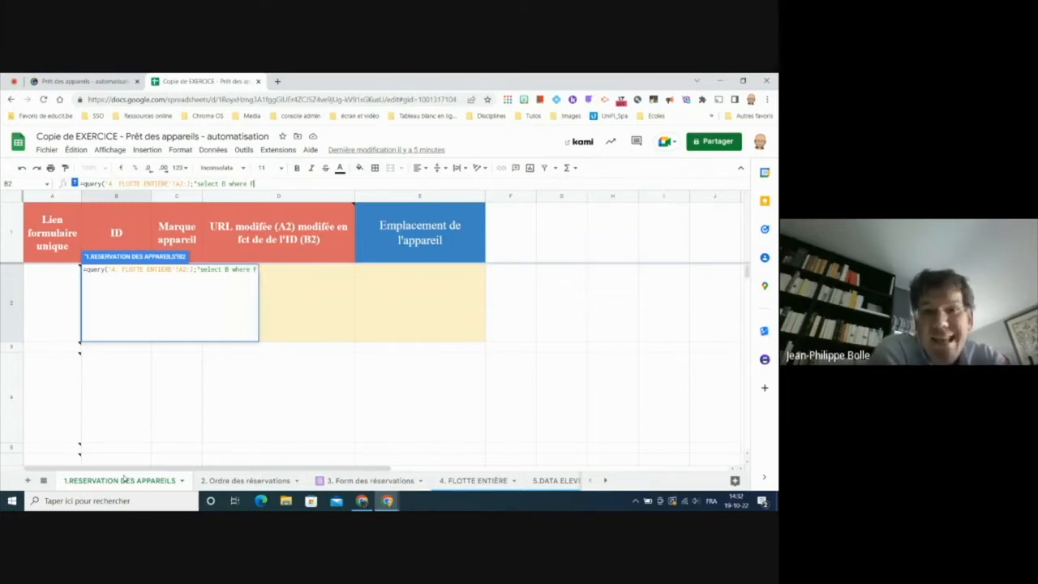
pyautogui.write('=')
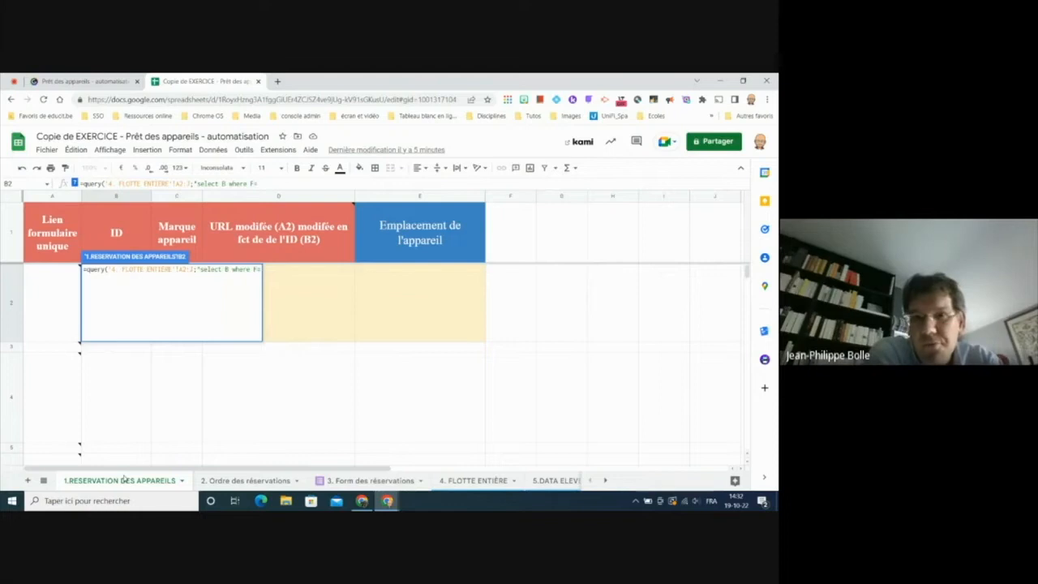
pyautogui.write("'")
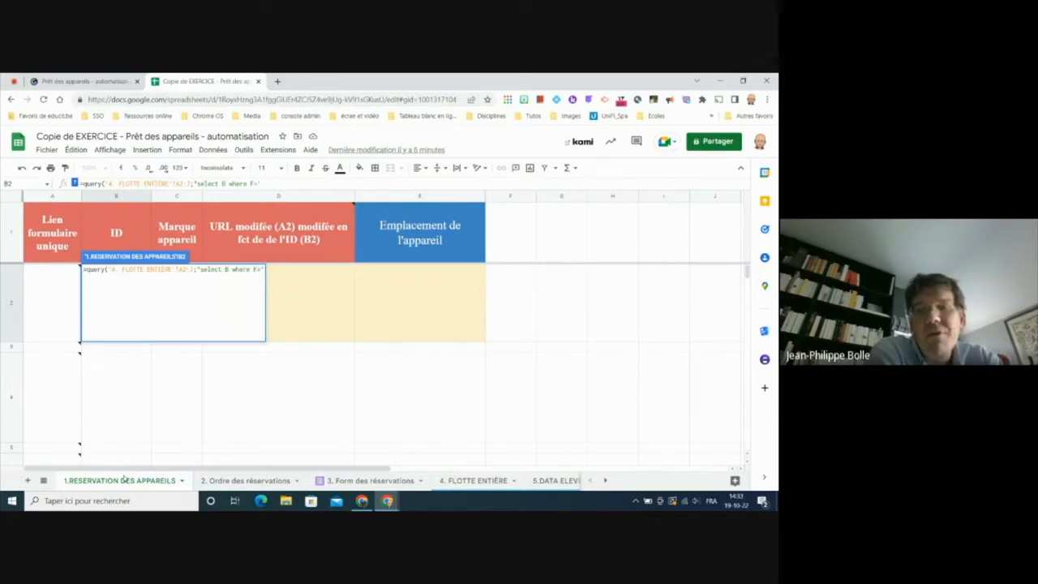
pyautogui.write('Emprun')
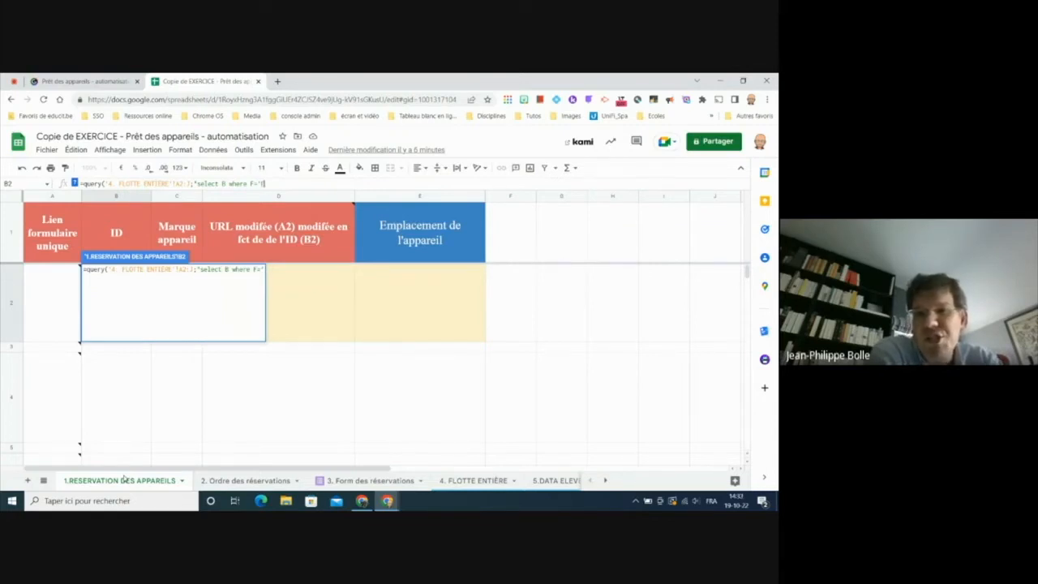
pyautogui.write('té')
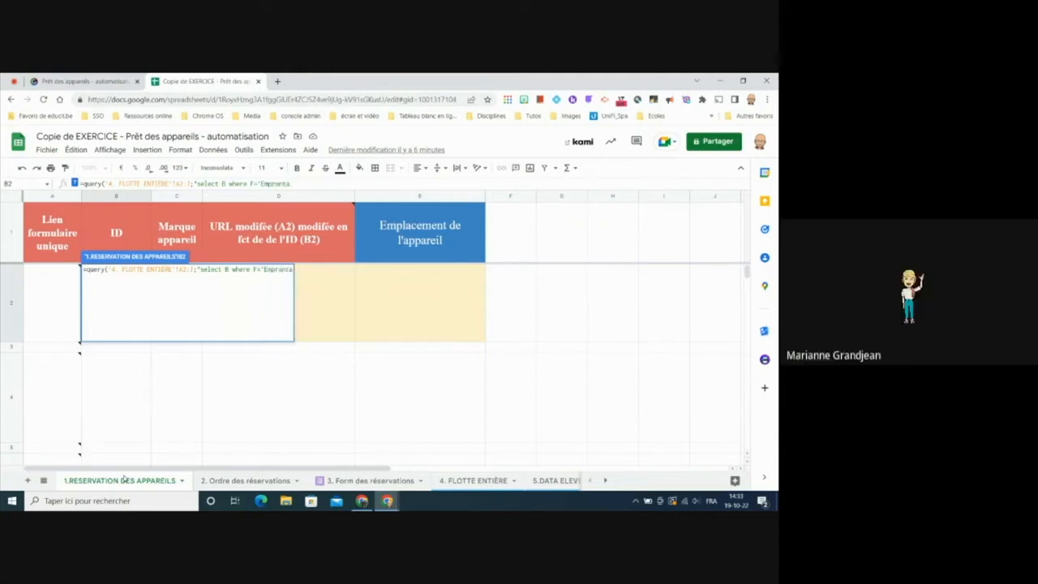
pyautogui.write('ble')
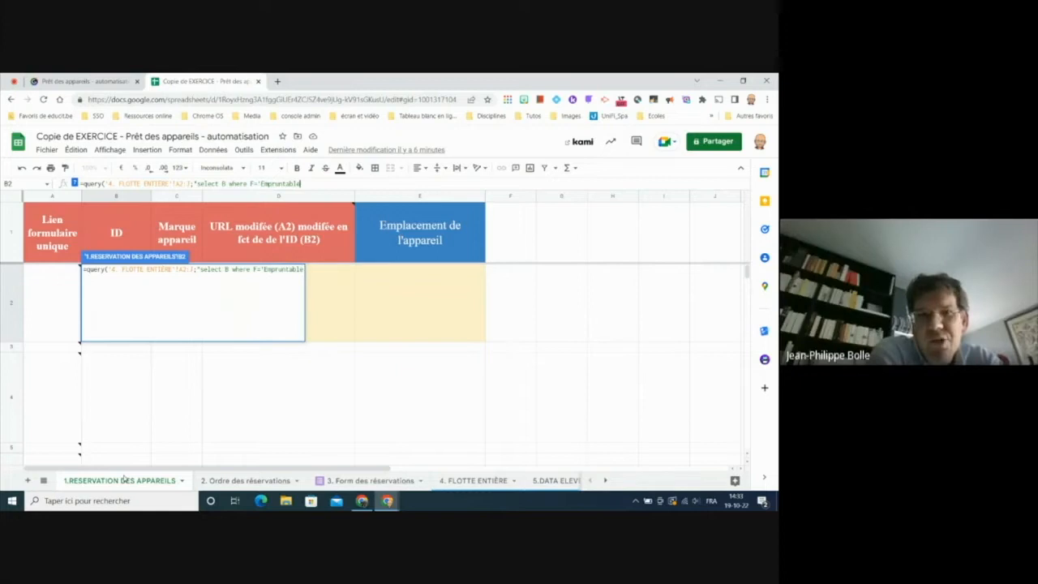
pyautogui.write("'")
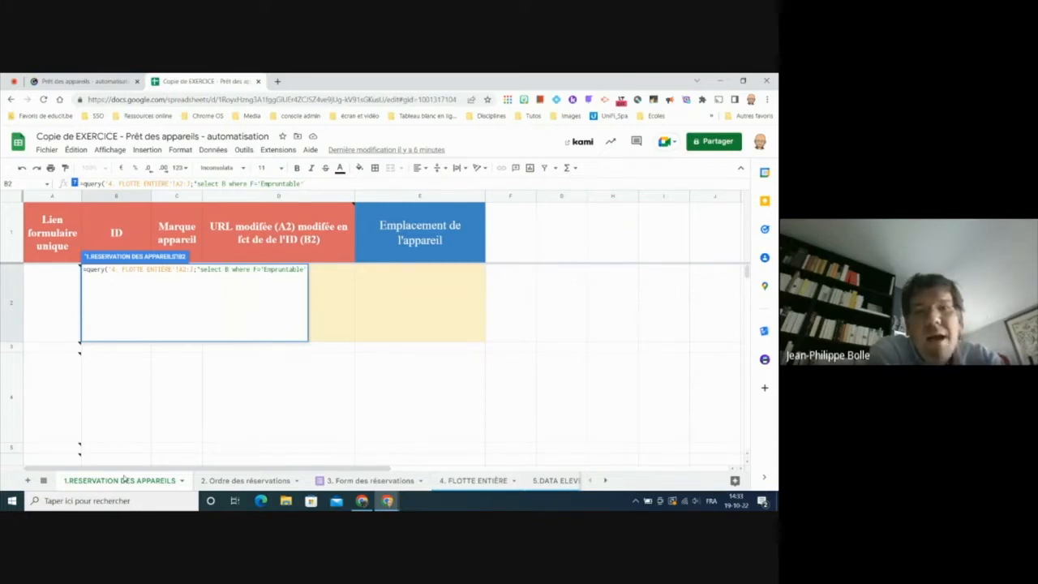
# - Close the query text, add FAUX as the third argument and enter the completed QUERY formula
pyautogui.write(')')
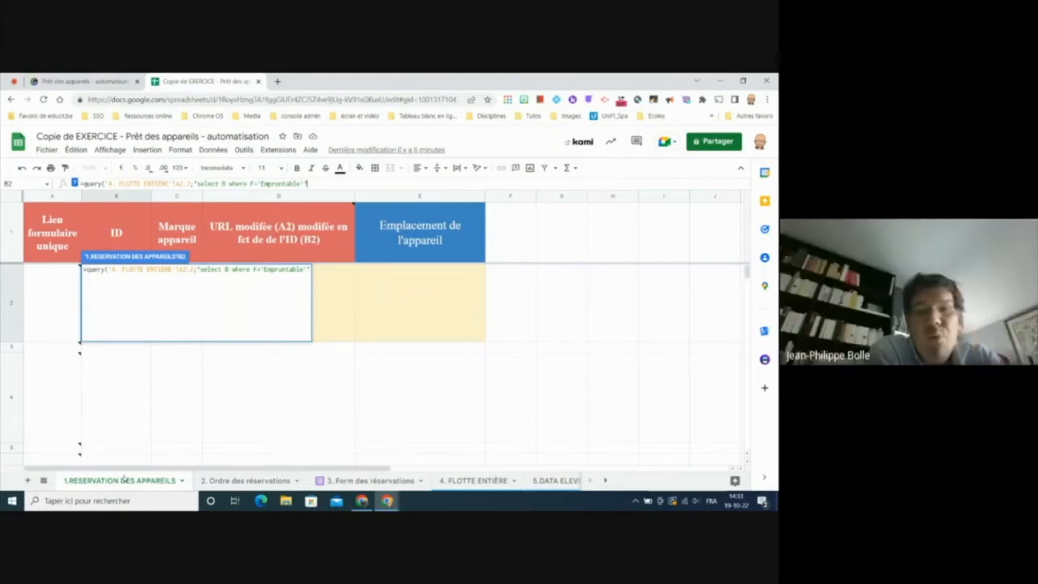
pyautogui.write(';')
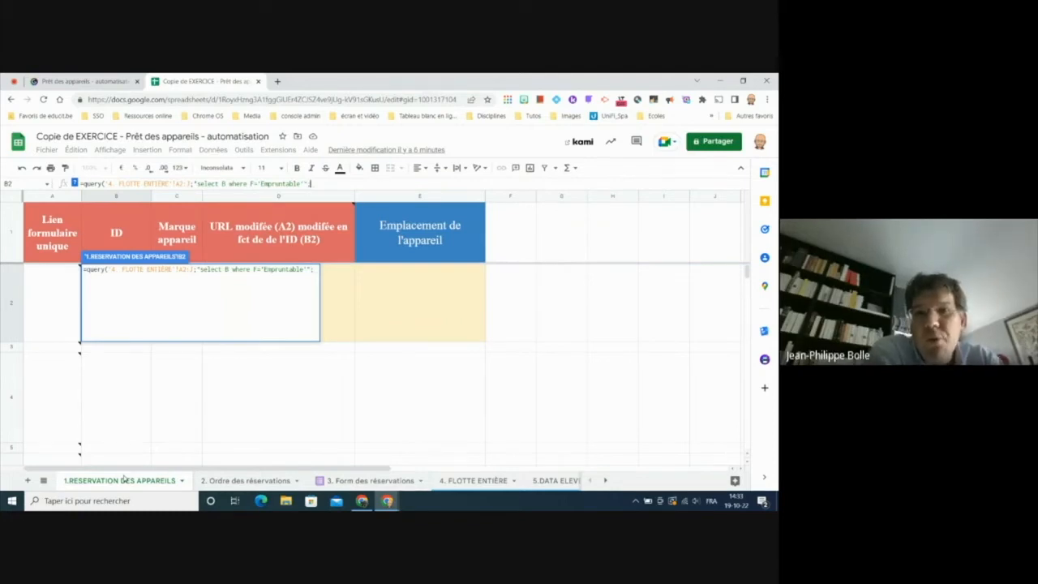
pyautogui.write('FAUX')
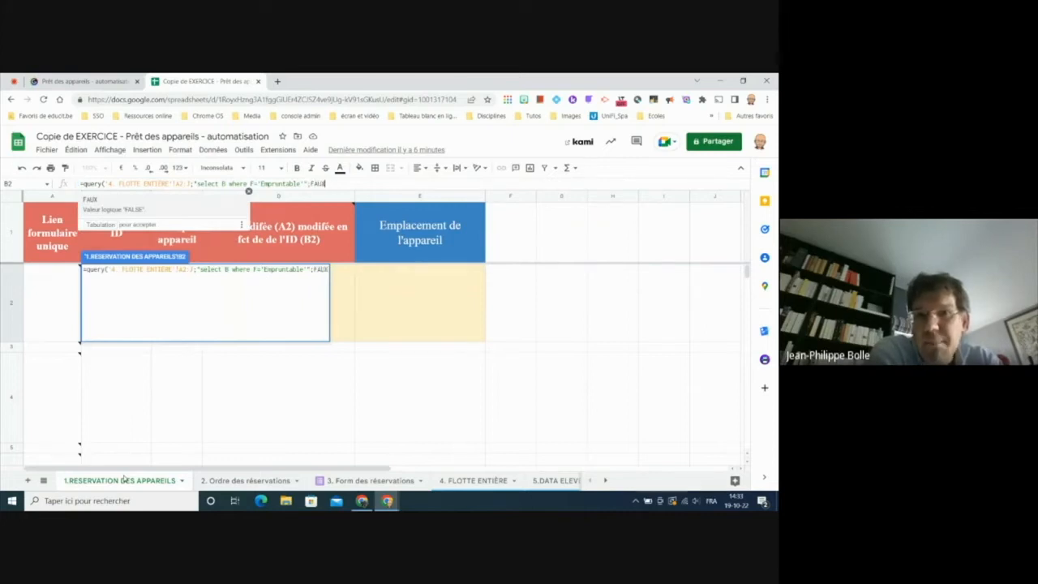
pyautogui.write(')')
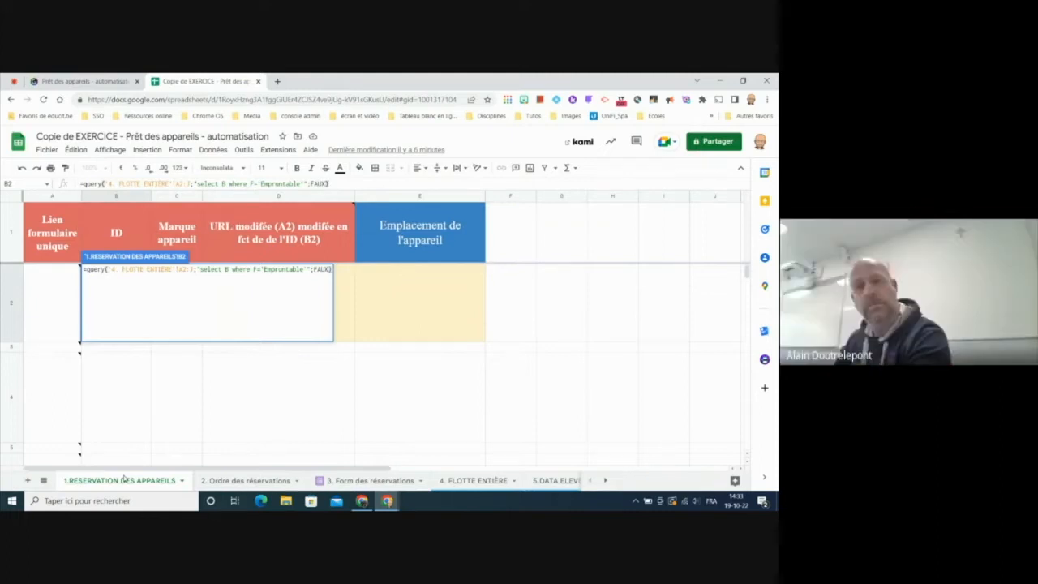
pyautogui.press('Return')
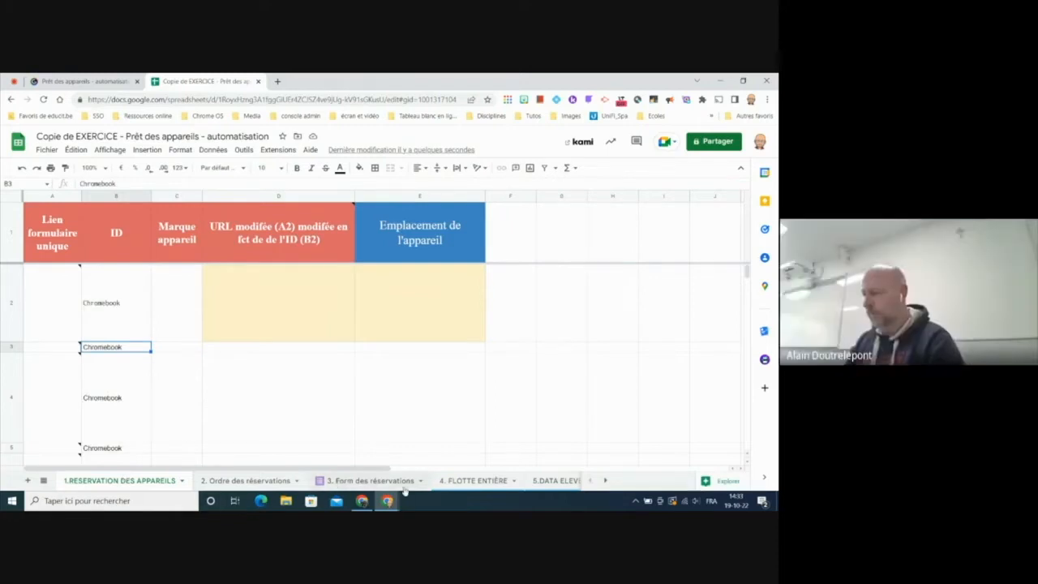
# - Check the columns on sheet 4. FLOTTE ENTIÈRE, then change the QUERY in cell B2 of the reservation sheet to select A,B
pyautogui.click(470, 481)
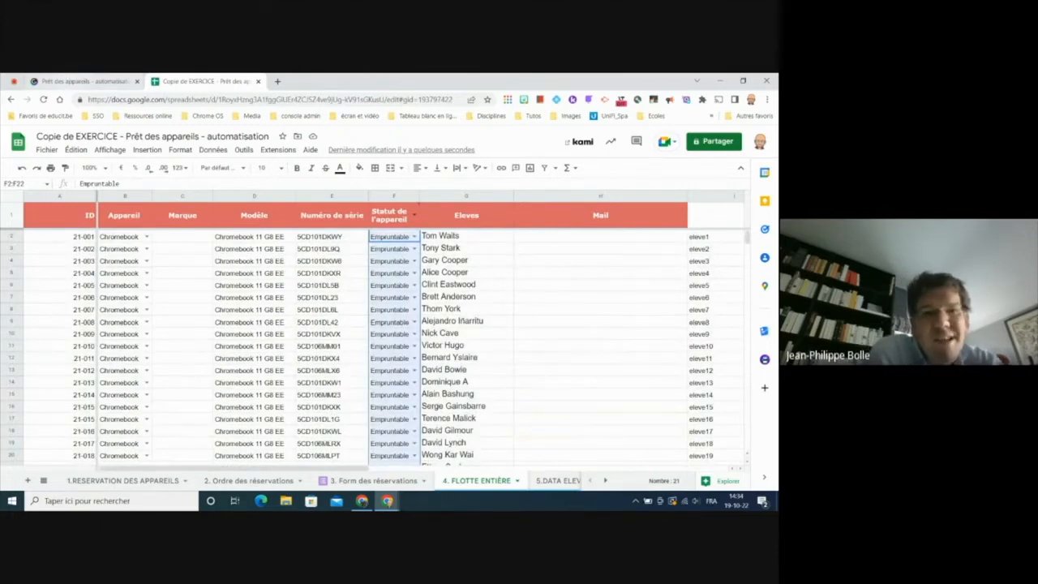
pyautogui.click(126, 480)
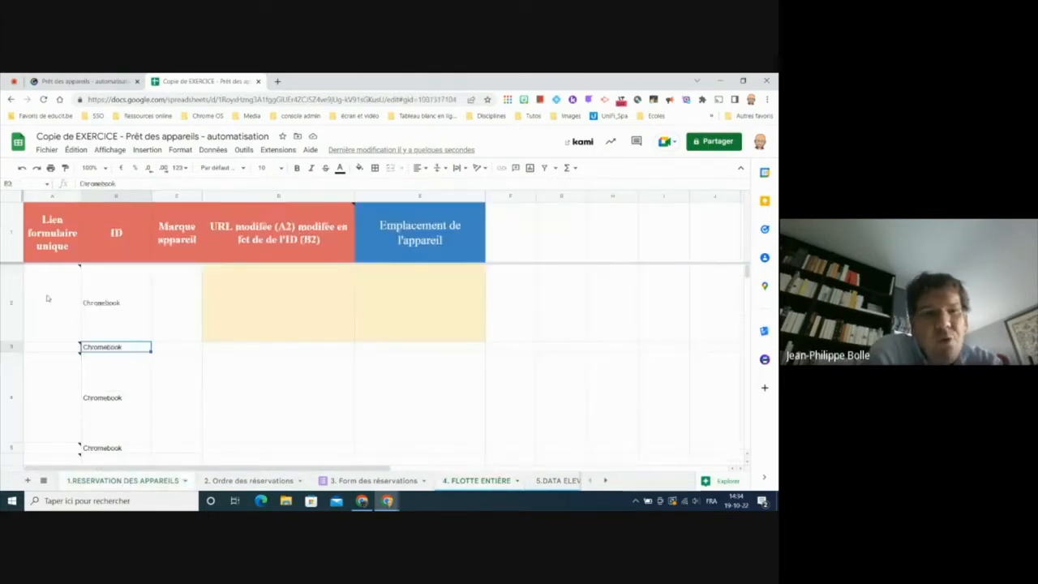
pyautogui.click(46, 298)
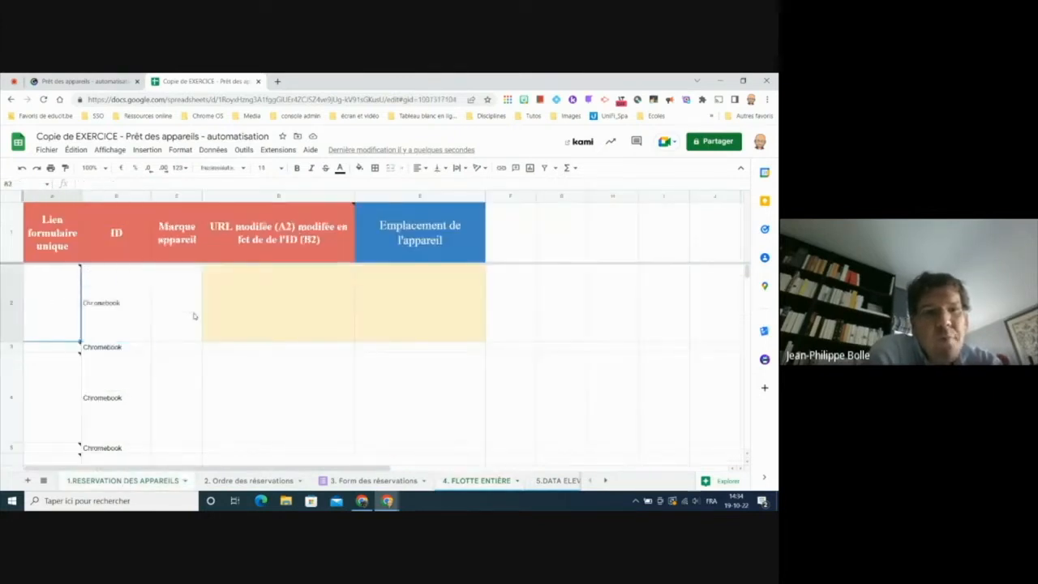
pyautogui.click(119, 290)
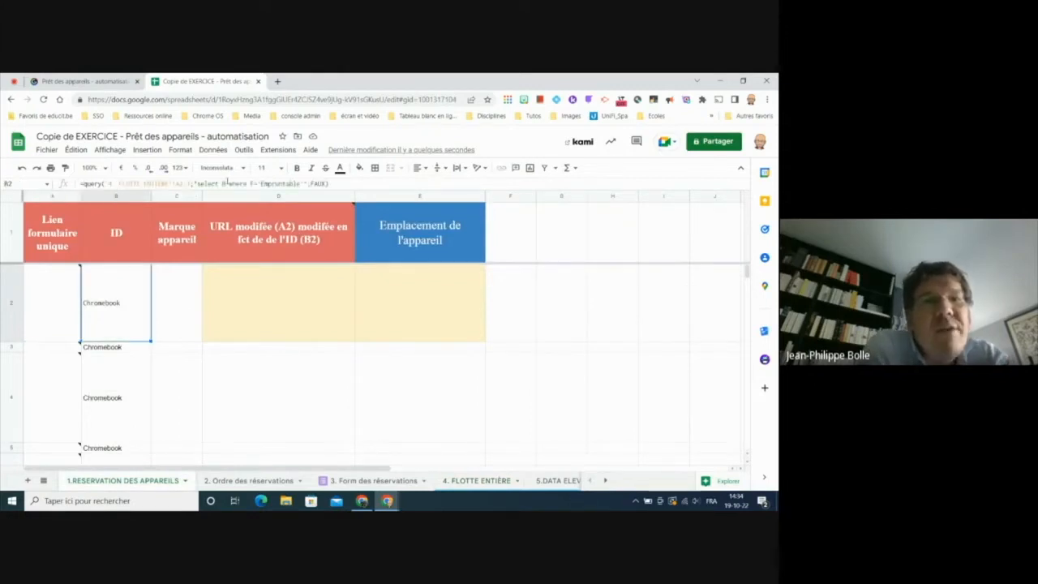
pyautogui.click(225, 183)
pyautogui.write('*')
pyautogui.write('B')
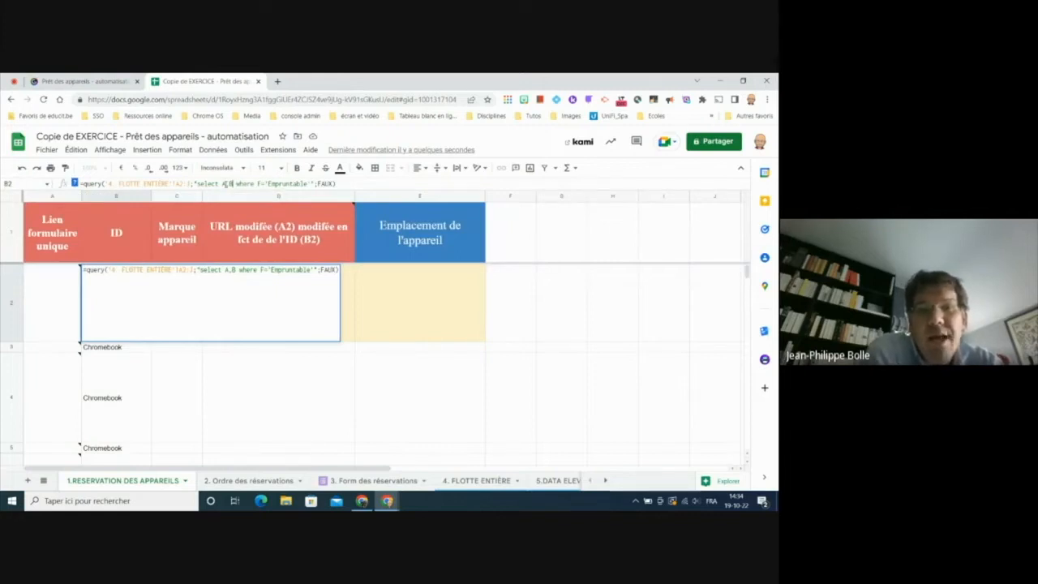
pyautogui.press('Return')
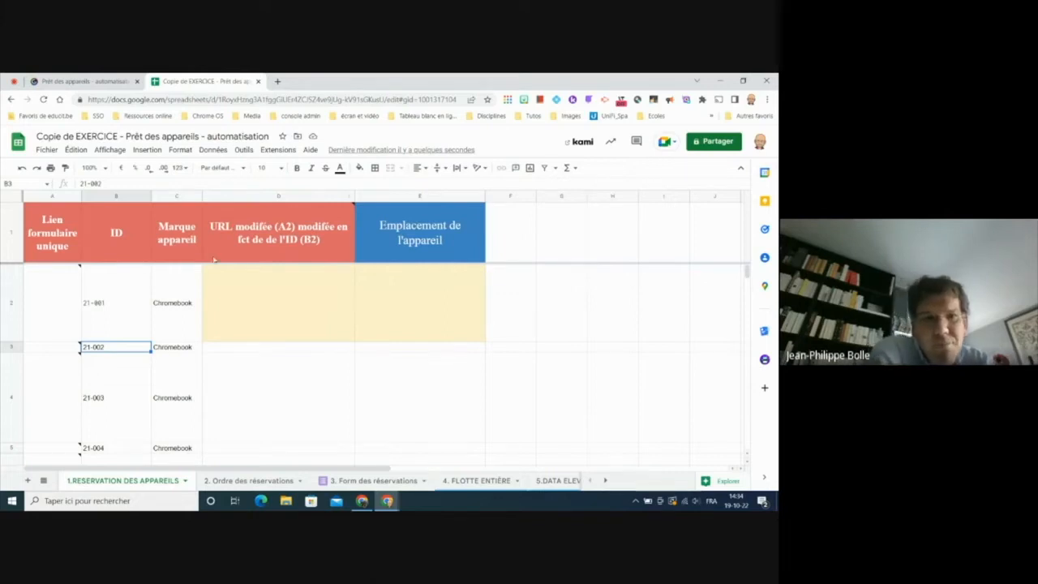
pyautogui.scroll(-10, 213, 273)
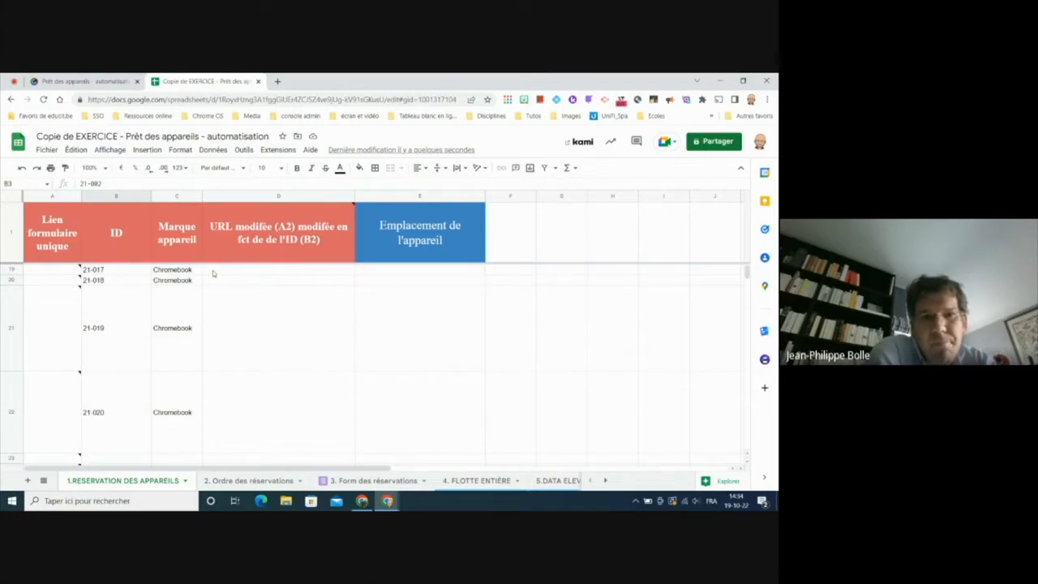
pyautogui.scroll(10, 213, 274)
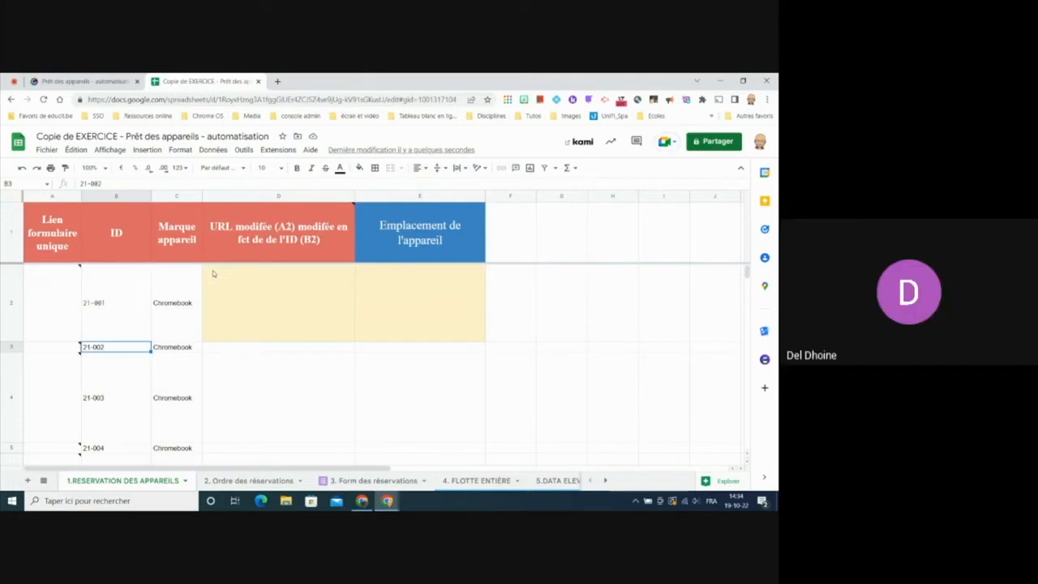
# - Copy the complete QUERY formula from cell B2, switch to Google Meet and send it to the participants in the call chat
pyautogui.click(42, 308)
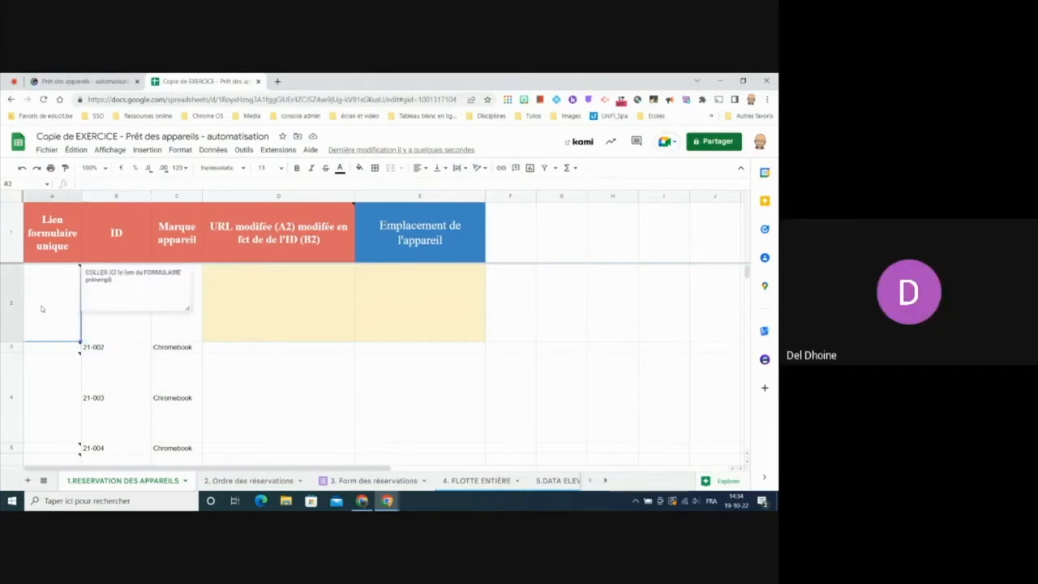
pyautogui.click(112, 327)
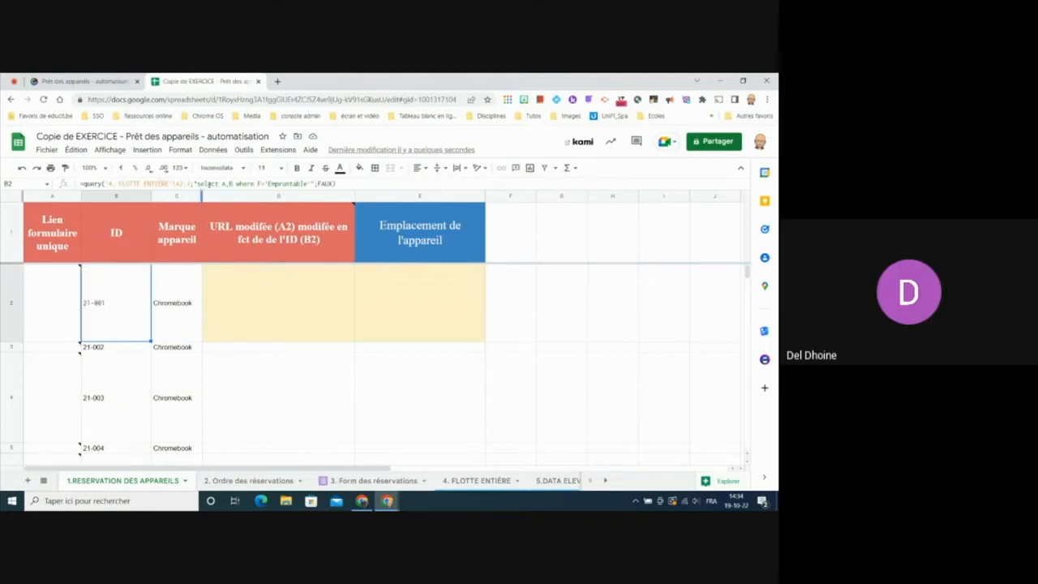
pyautogui.click(210, 184)
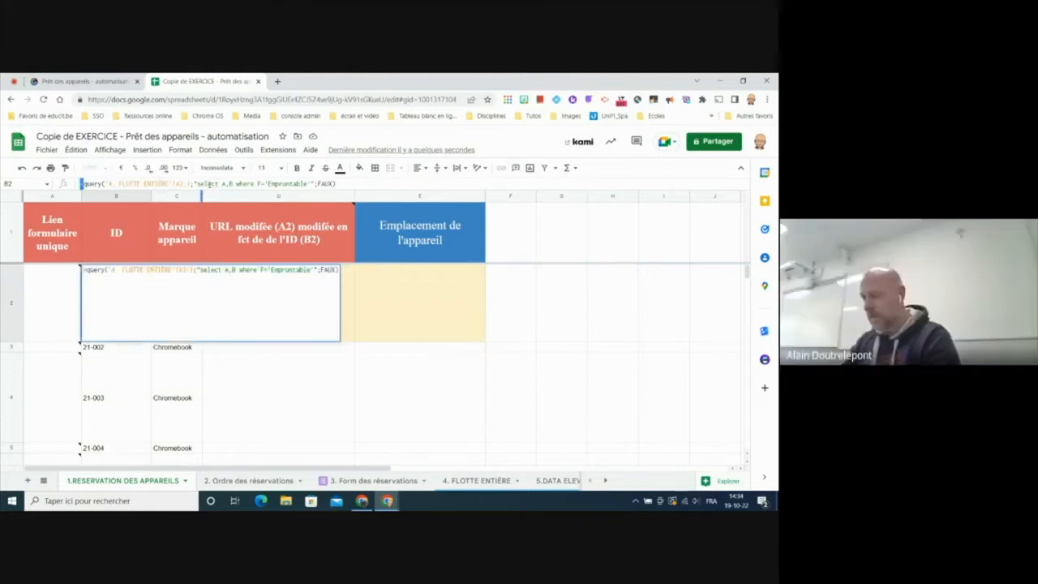
pyautogui.hotkey('ctrl', 'a')
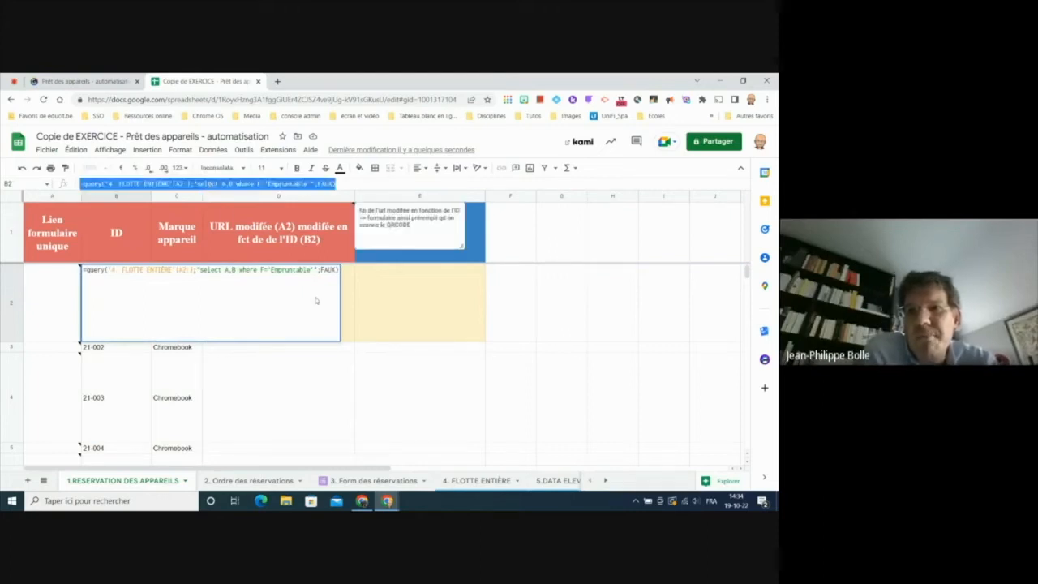
pyautogui.click(16, 83)
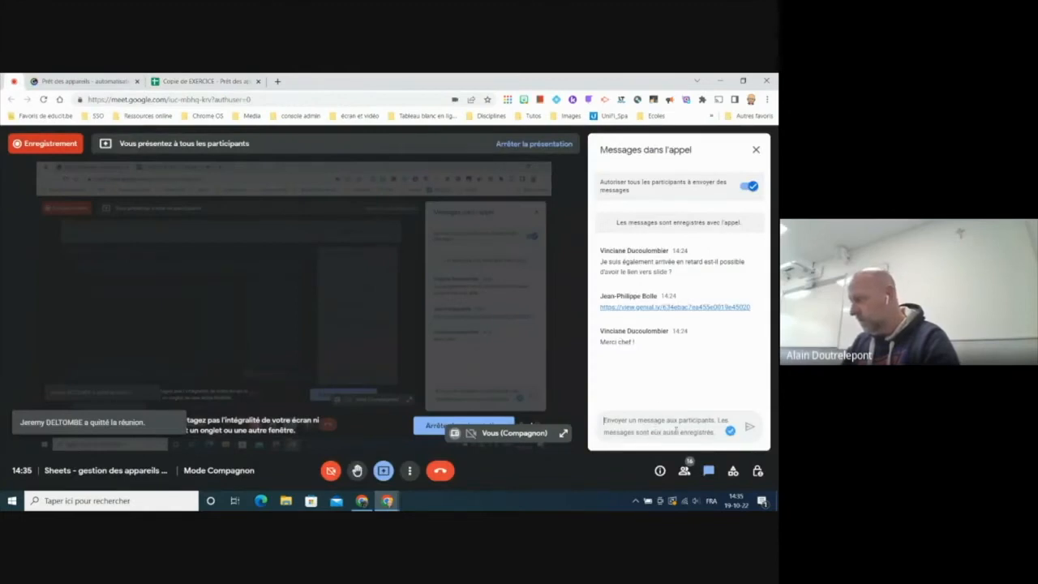
pyautogui.write('=query(\'4_FLOTTE ENTIERE\'!A2:J;"select A,B where F=\'Empruntable\'";FAUX)')
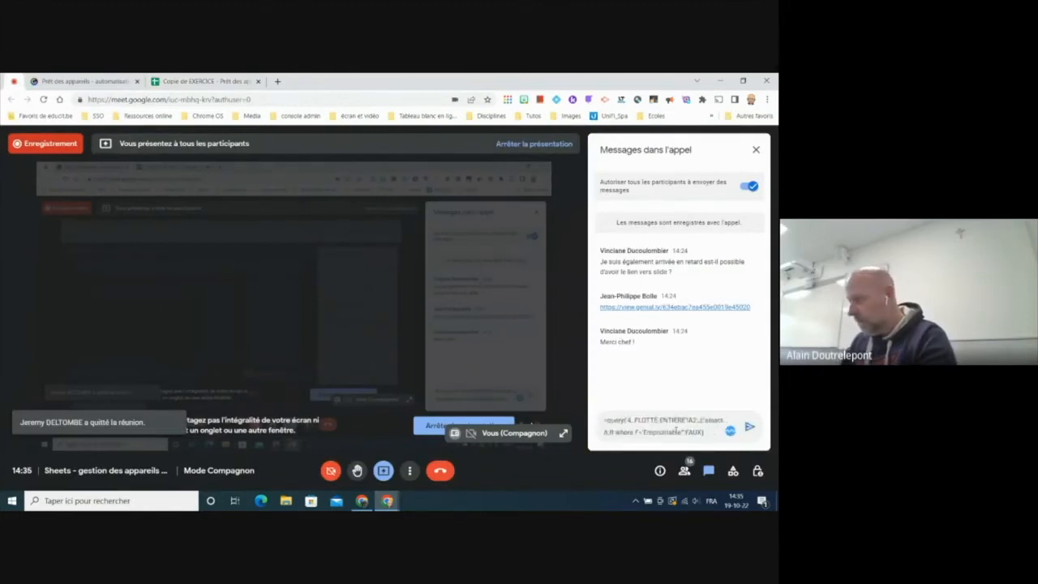
pyautogui.press('Return')
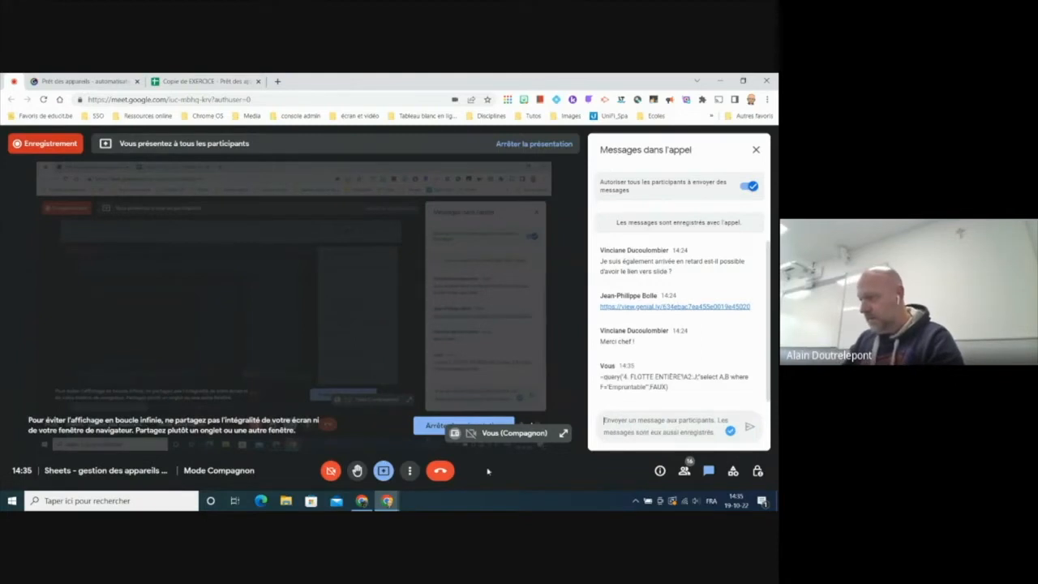
# - Return to the spreadsheet in Google Sheets, enlarge the page to 175 % and examine the QUERY formula in cell B2
pyautogui.click(186, 82)
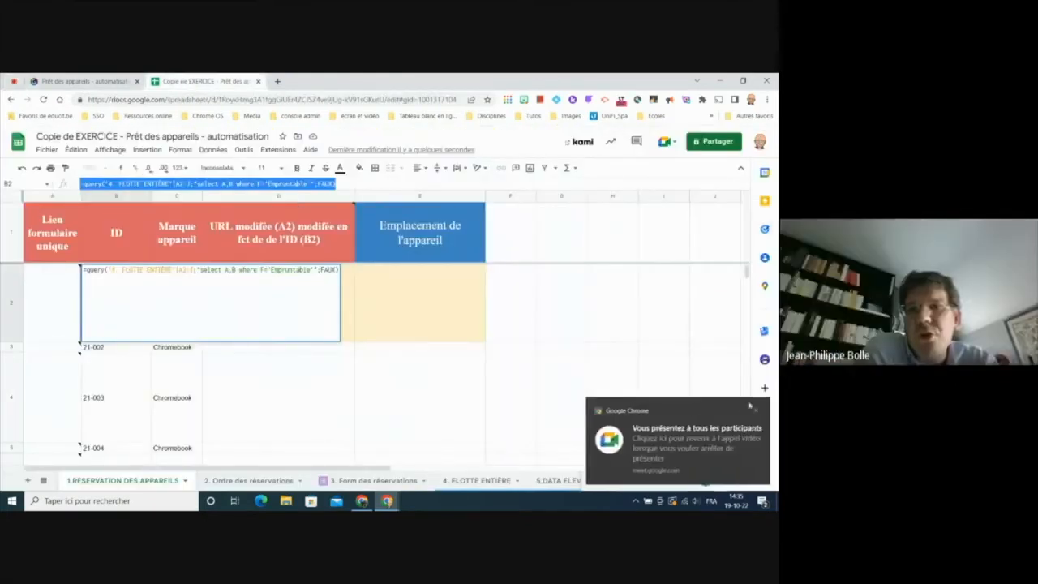
pyautogui.click(757, 409)
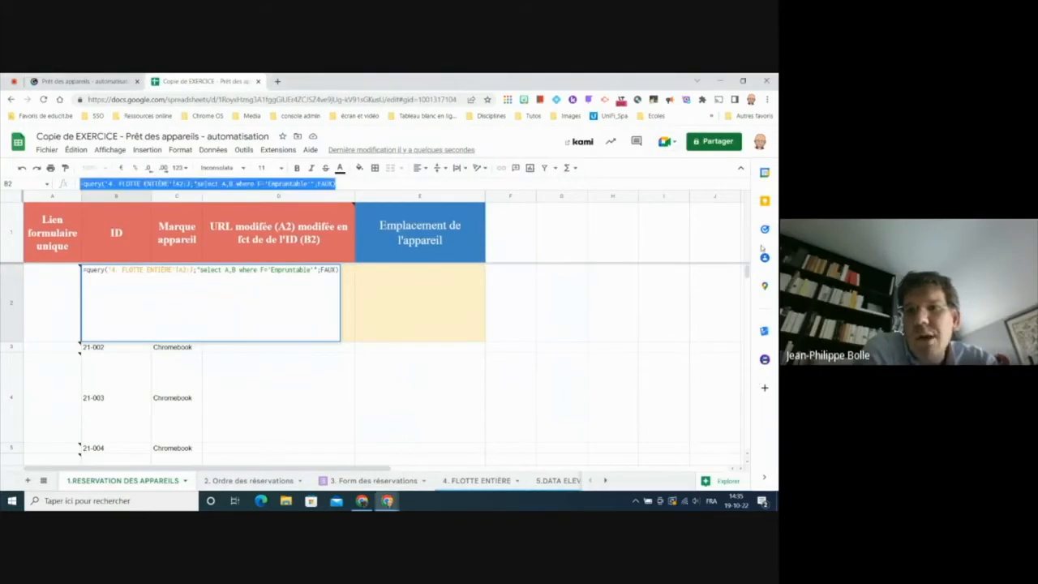
pyautogui.click(767, 99)
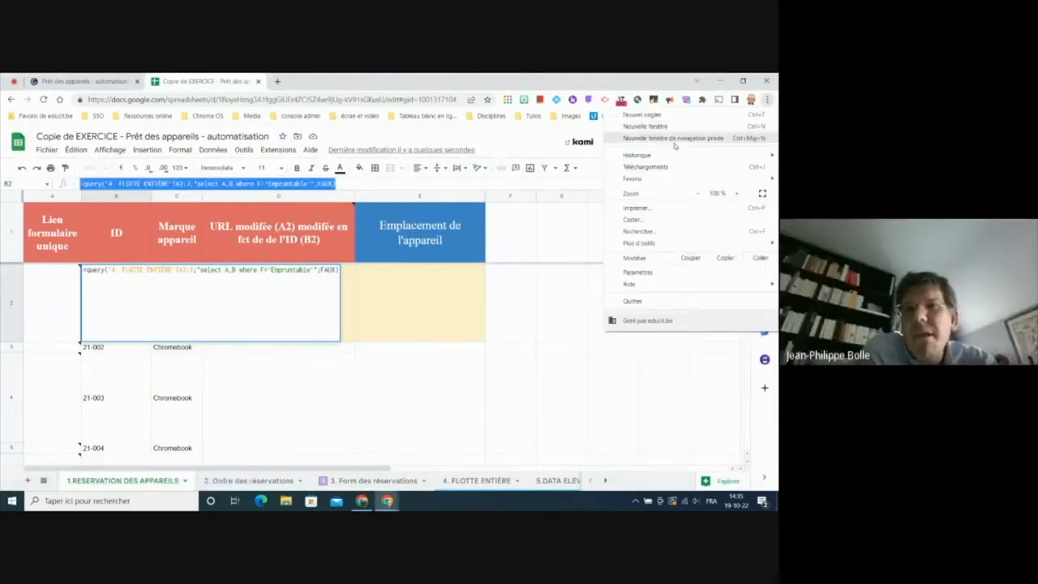
pyautogui.click(738, 194)
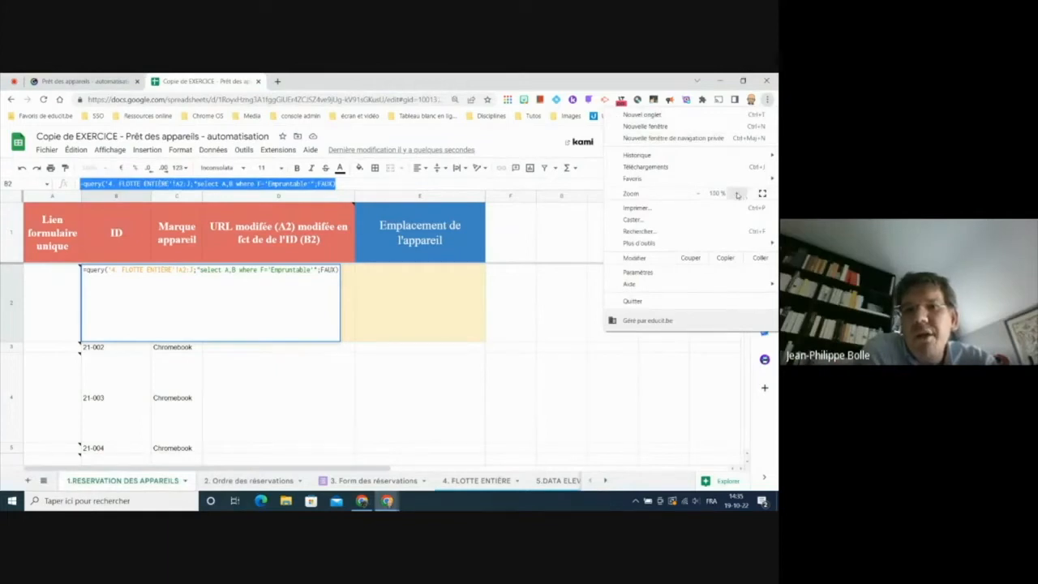
pyautogui.click(738, 194)
pyautogui.click(738, 193)
pyautogui.click(737, 194)
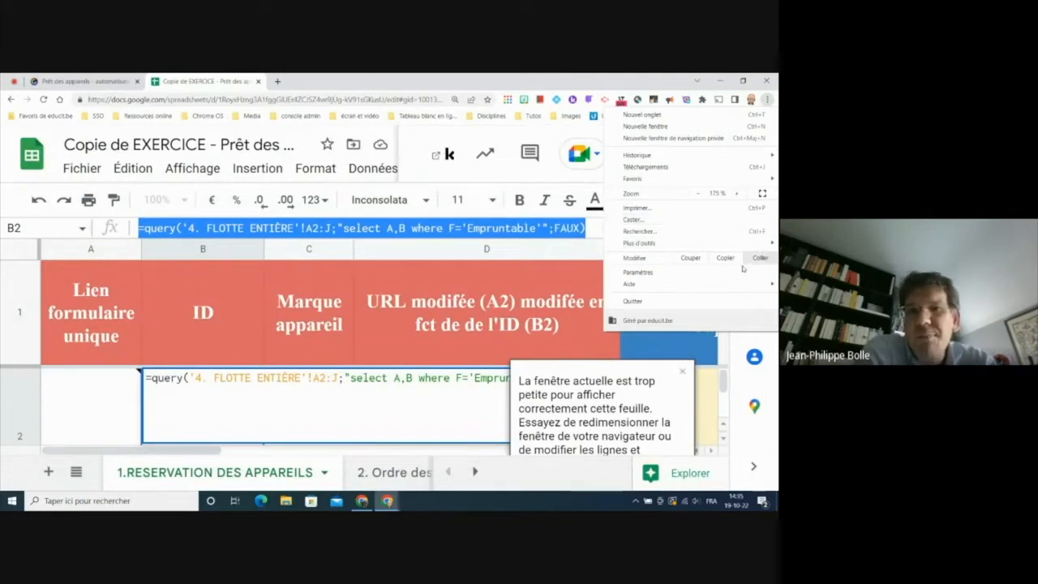
pyautogui.click(683, 373)
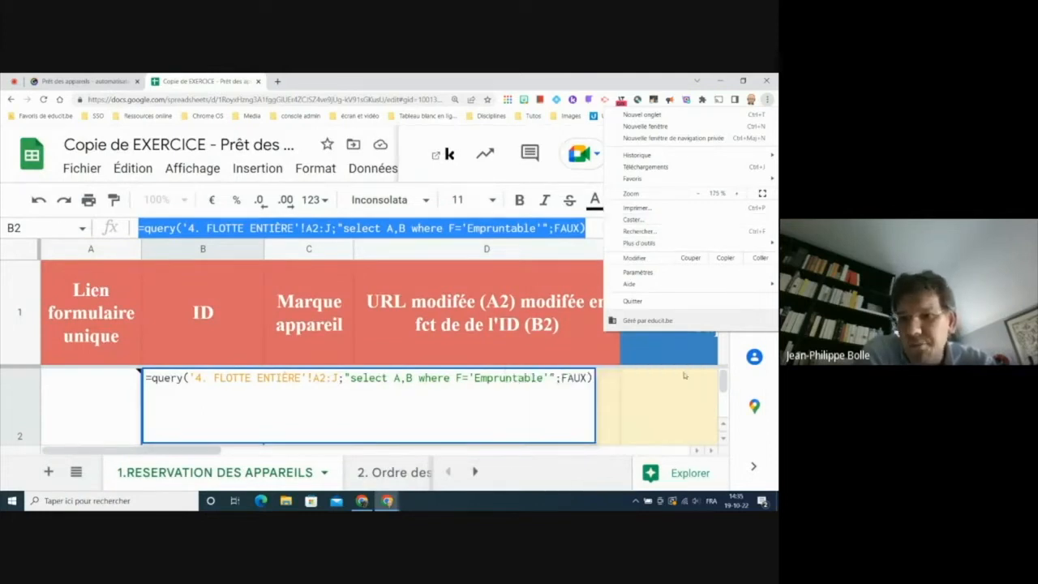
pyautogui.click(683, 375)
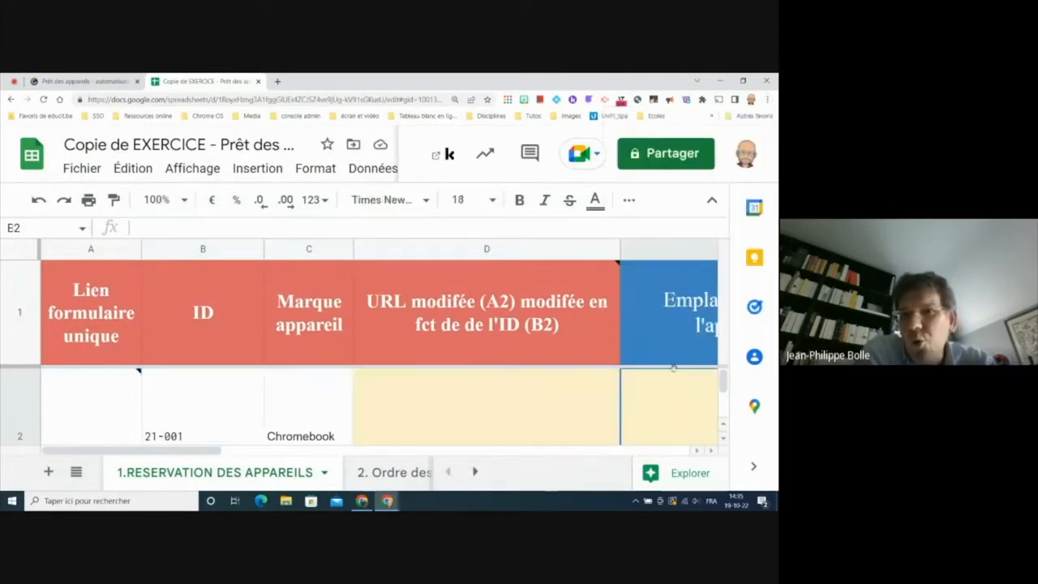
pyautogui.doubleClick(208, 427)
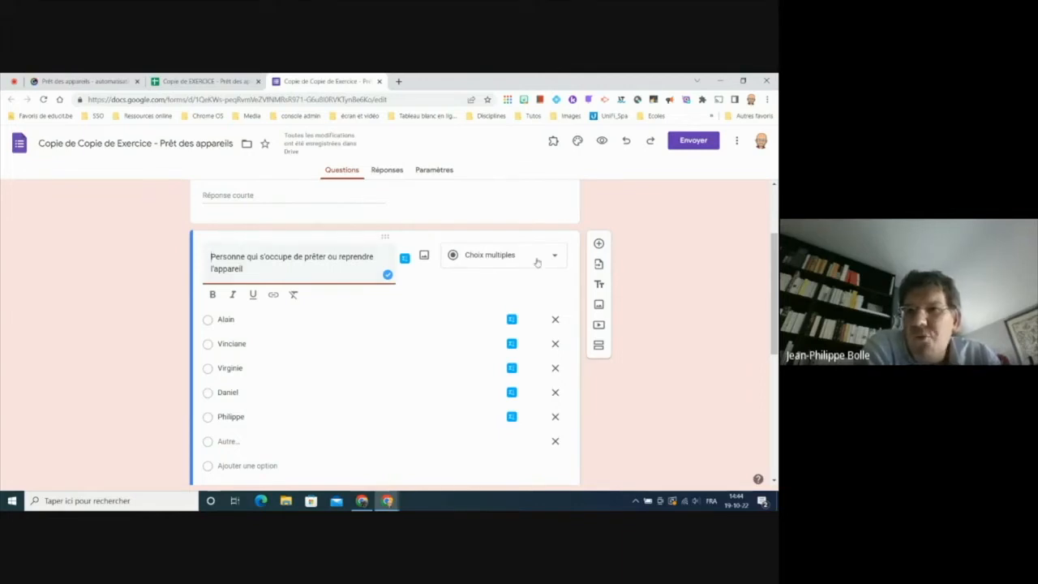
# - Start a prefilled link for the lending form in Google Forms and set the Id de l'appareil answer to ID
pyautogui.click(736, 144)
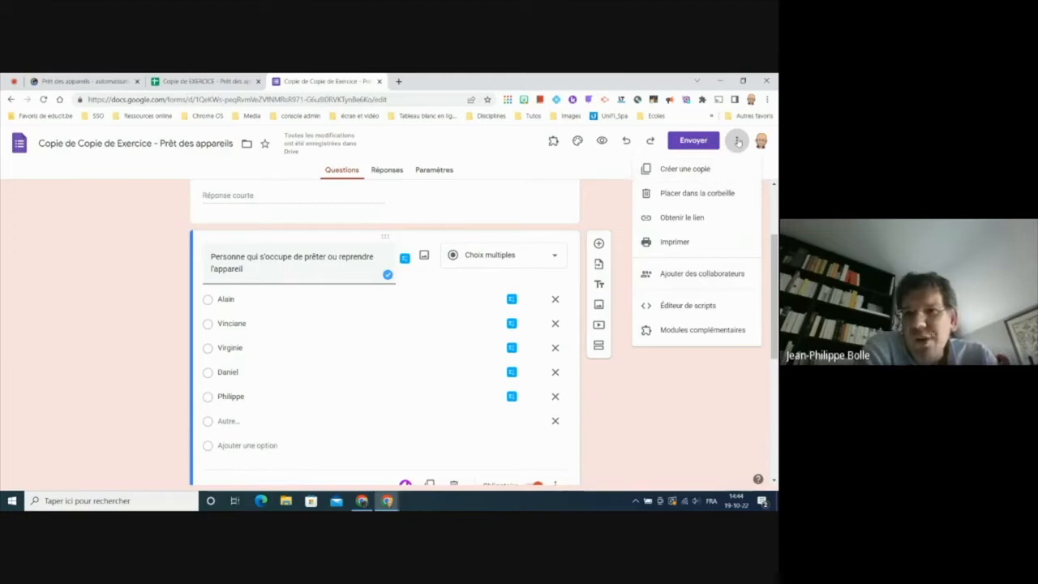
pyautogui.click(682, 217)
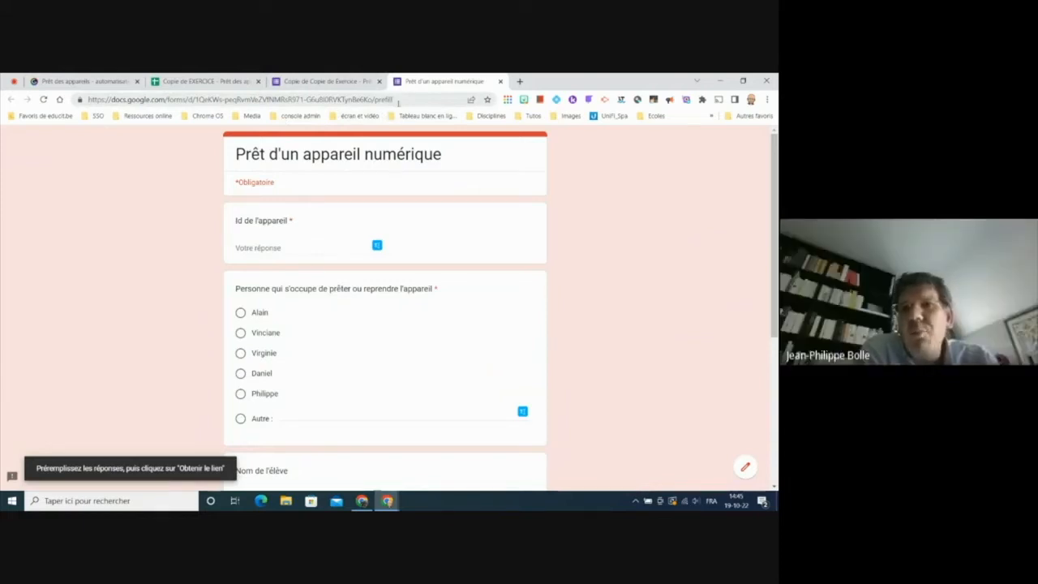
pyautogui.click(767, 99)
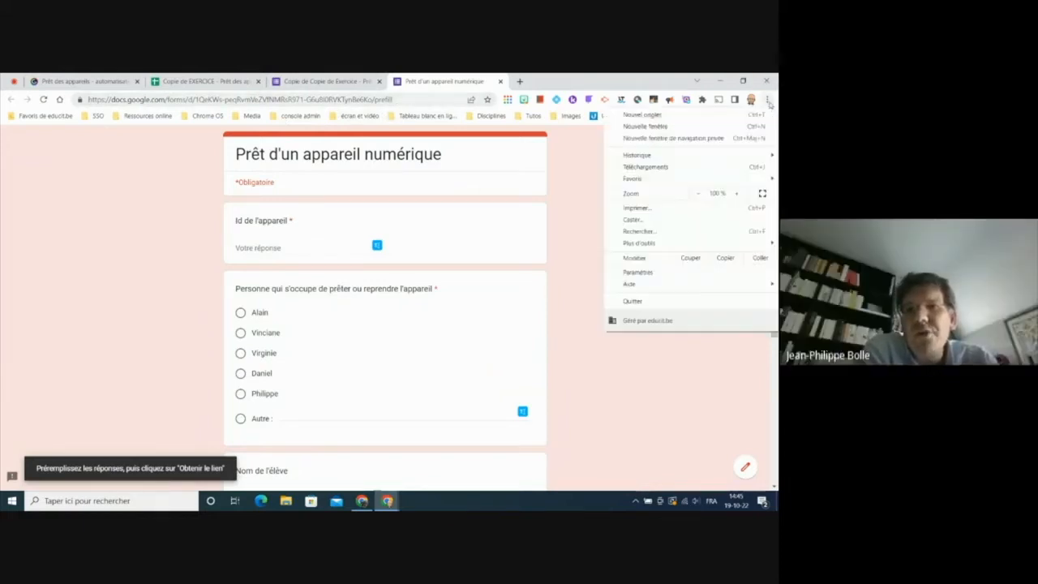
pyautogui.click(738, 194)
pyautogui.click(738, 194)
pyautogui.click(737, 194)
pyautogui.click(737, 194)
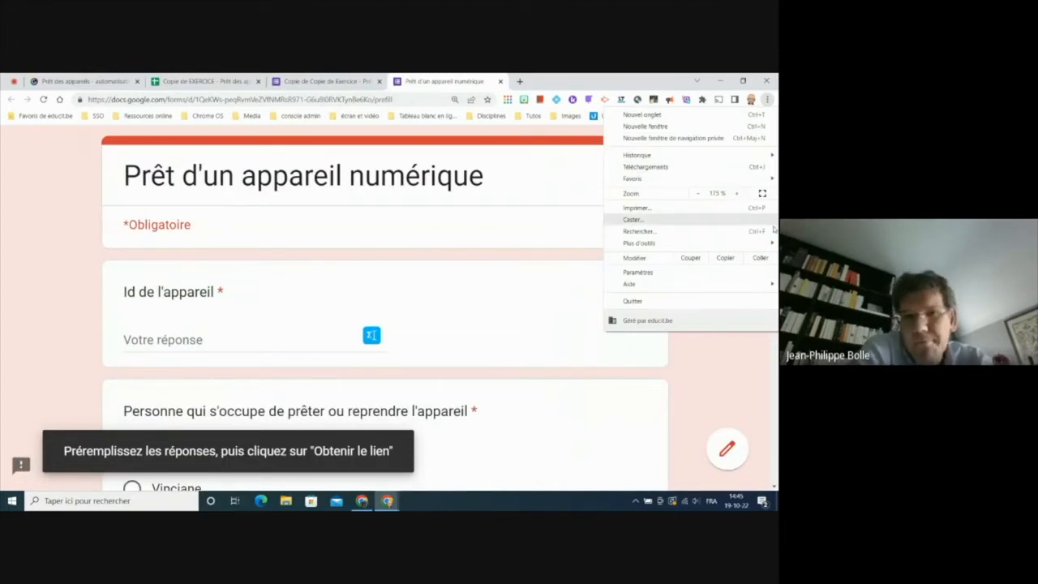
pyautogui.click(182, 340)
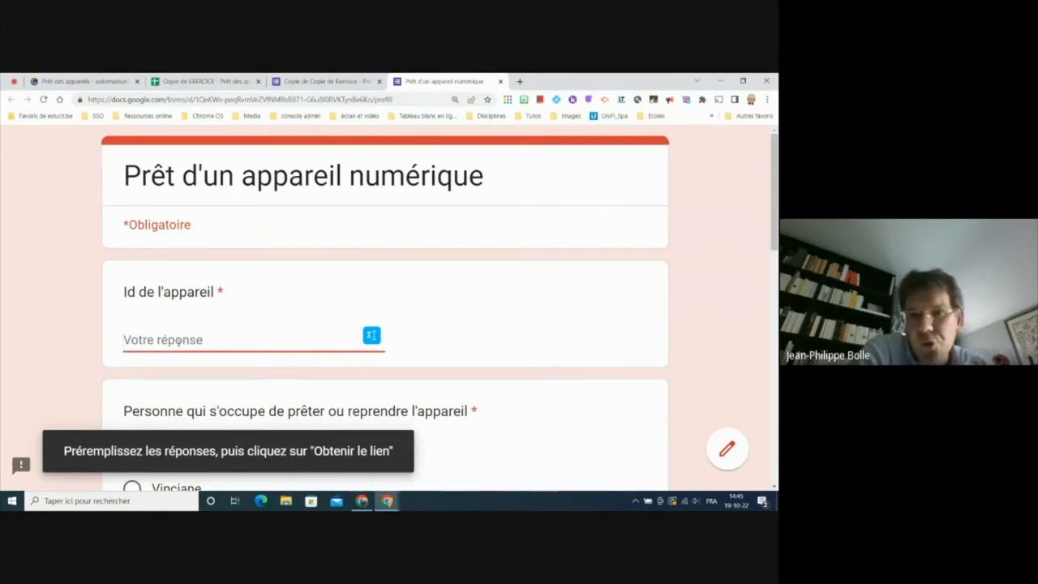
pyautogui.write('ID')
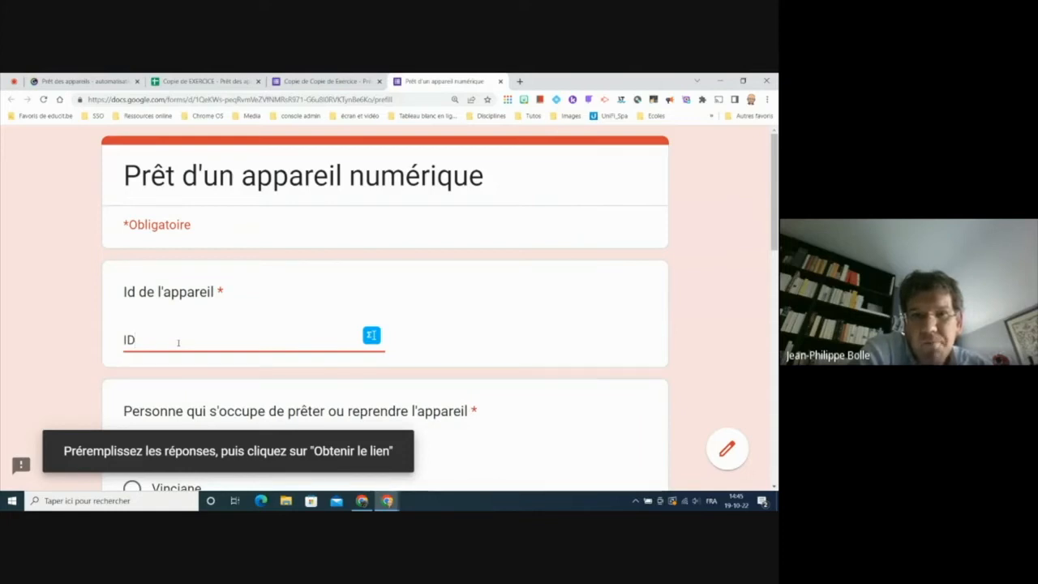
# - Generate the prefilled form link, leaving the remaining questions blank, and copy it
pyautogui.scroll(-5, 437, 353)
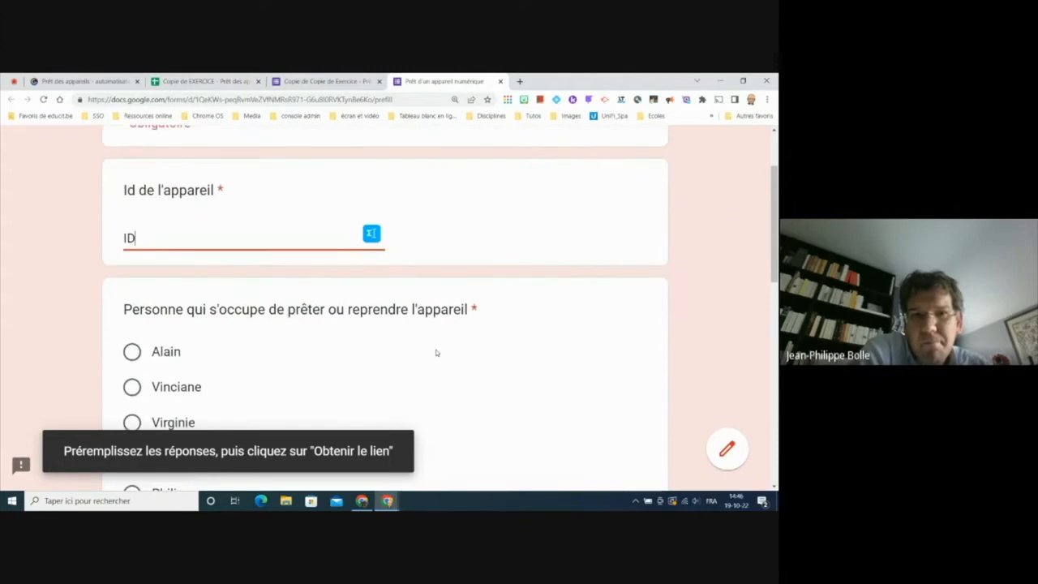
pyautogui.scroll(-3, 437, 352)
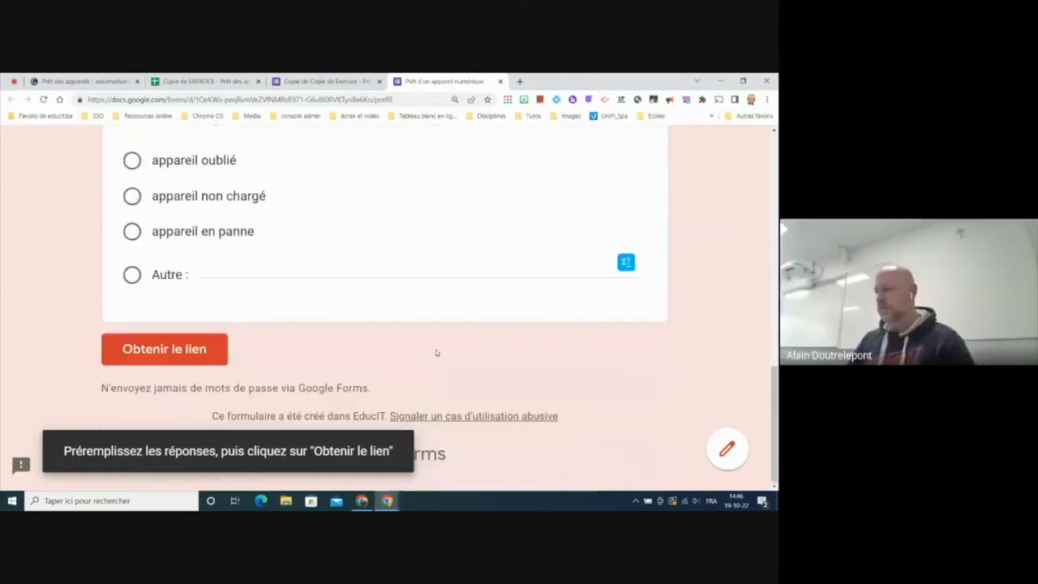
pyautogui.click(117, 350)
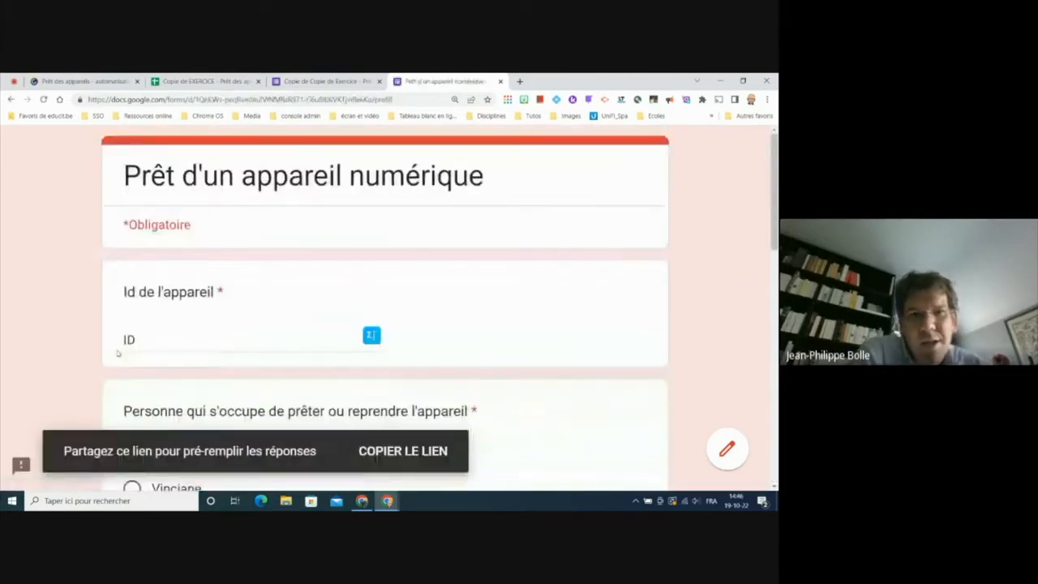
pyautogui.click(388, 452)
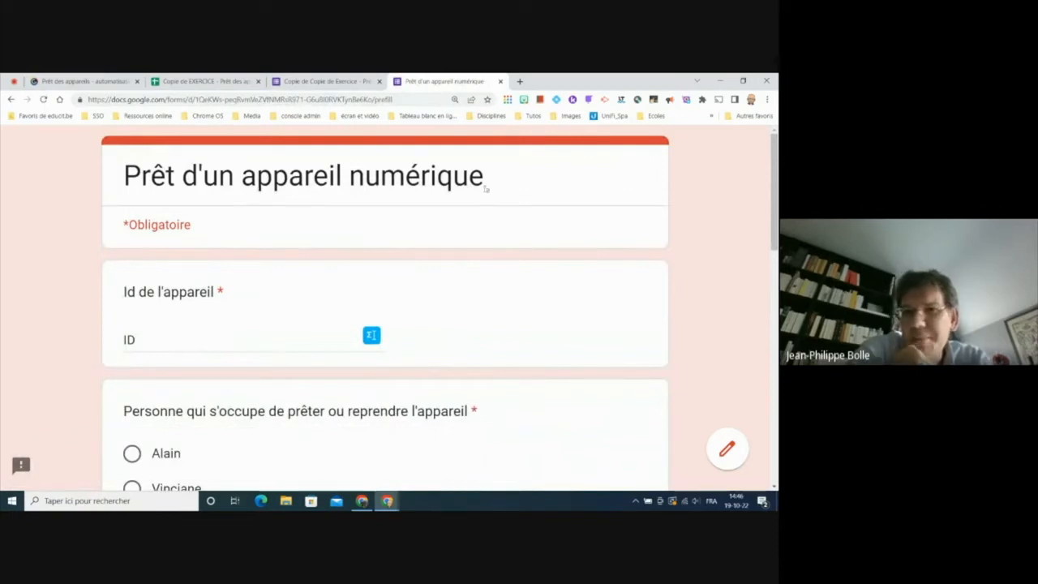
# - Restore the form page's zoom to 100 %
pyautogui.click(767, 99)
pyautogui.click(698, 195)
pyautogui.click(698, 196)
pyautogui.click(698, 195)
pyautogui.click(698, 196)
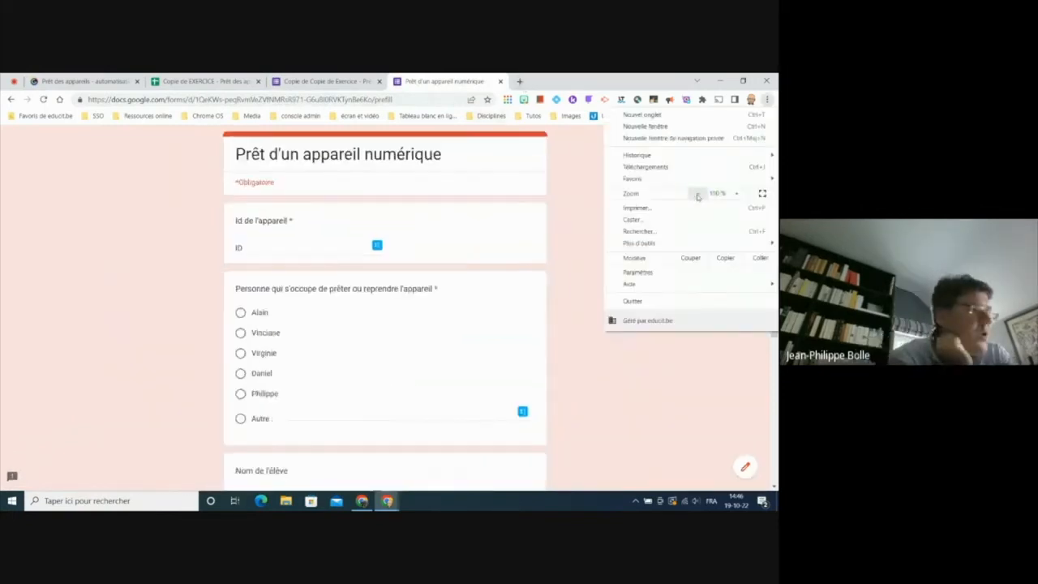
pyautogui.click(581, 279)
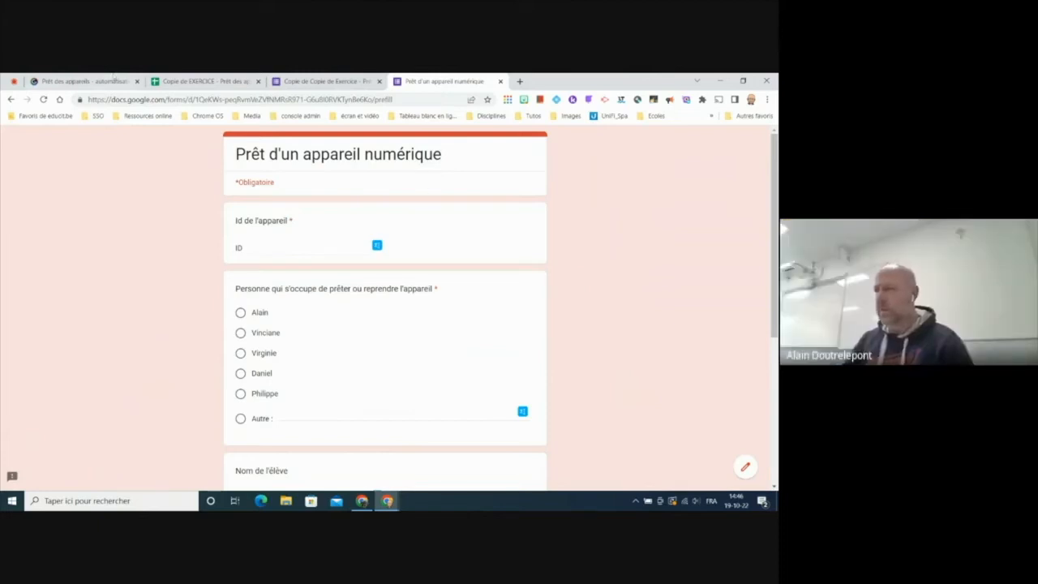
# - Return to the spreadsheet in Google Sheets and paste the copied prefilled form link into cell A2 of the 1.RESERVATION DES APPAREILS sheet
pyautogui.click(177, 81)
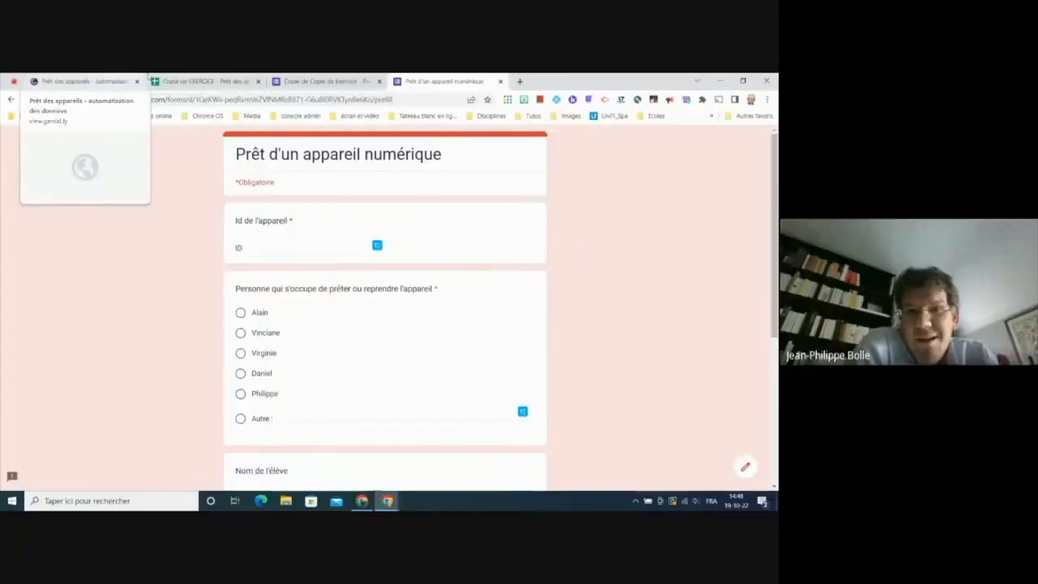
pyautogui.click(168, 80)
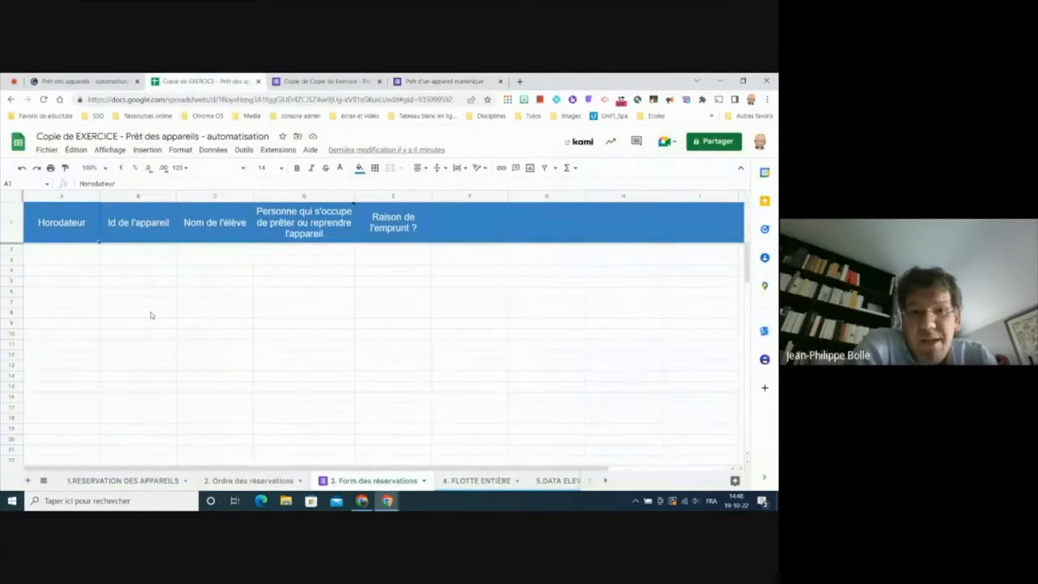
pyautogui.click(127, 480)
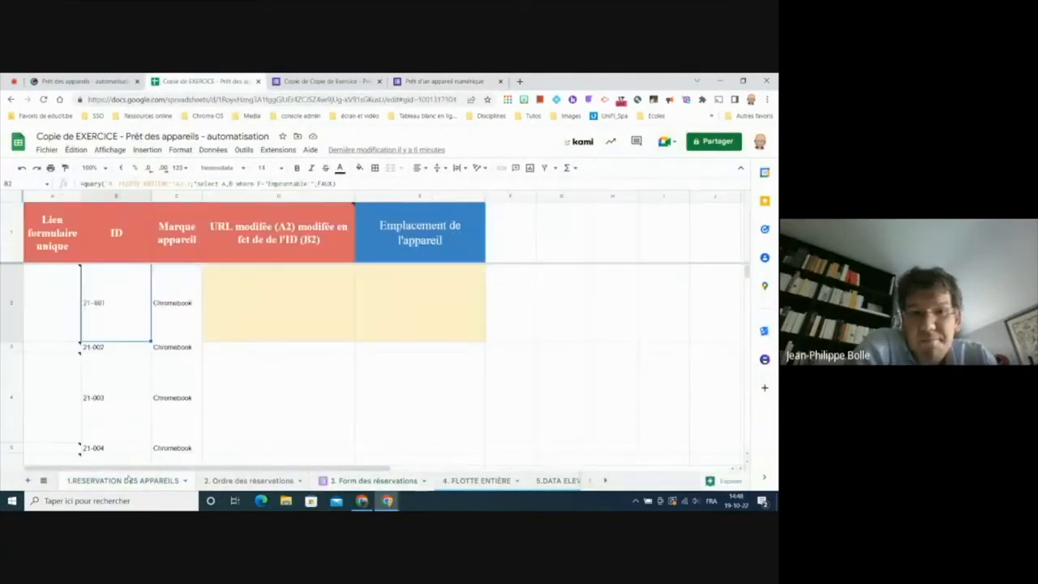
pyautogui.click(56, 314)
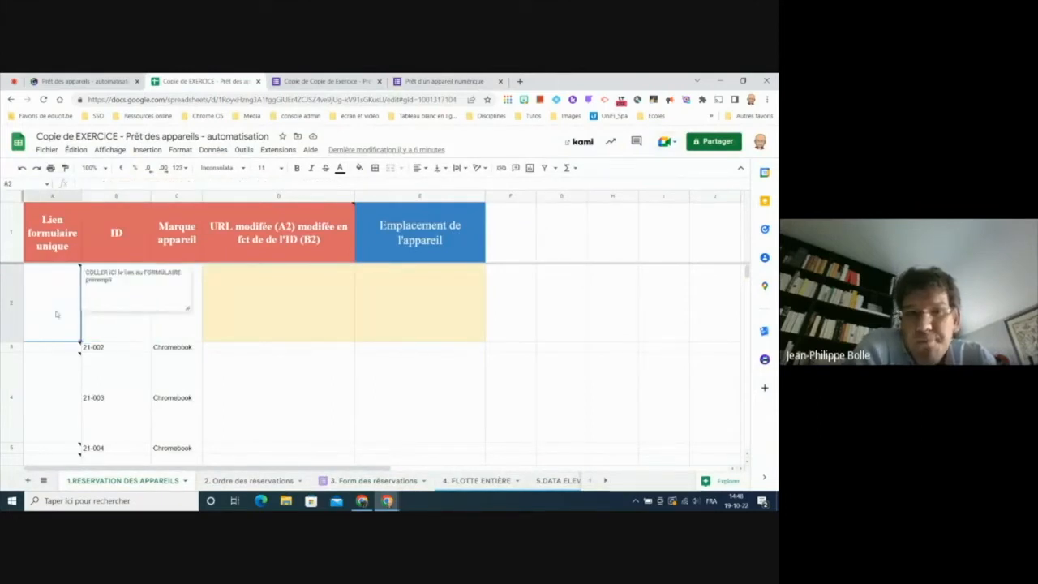
pyautogui.rightClick(56, 313)
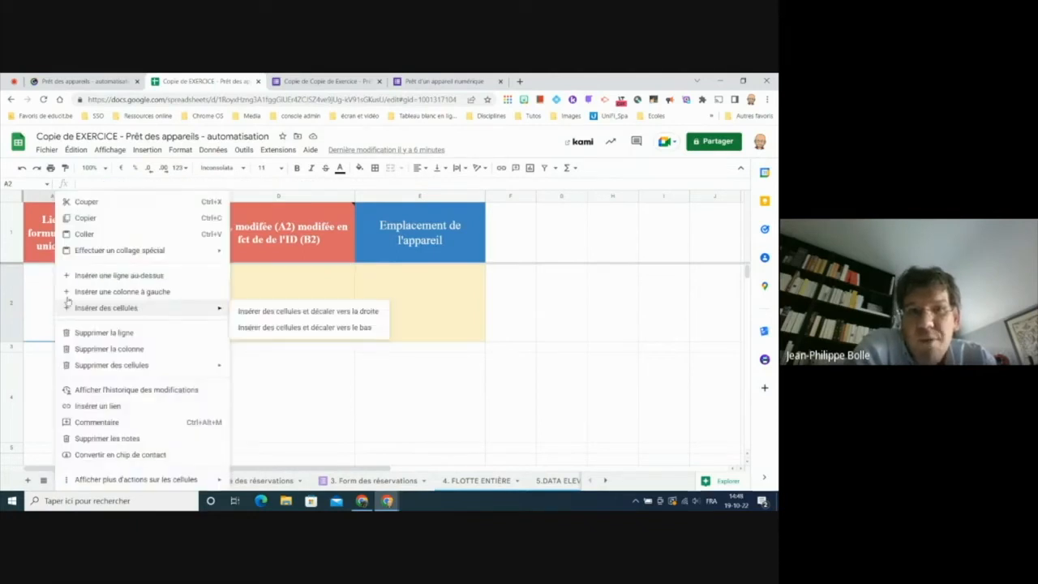
pyautogui.click(85, 233)
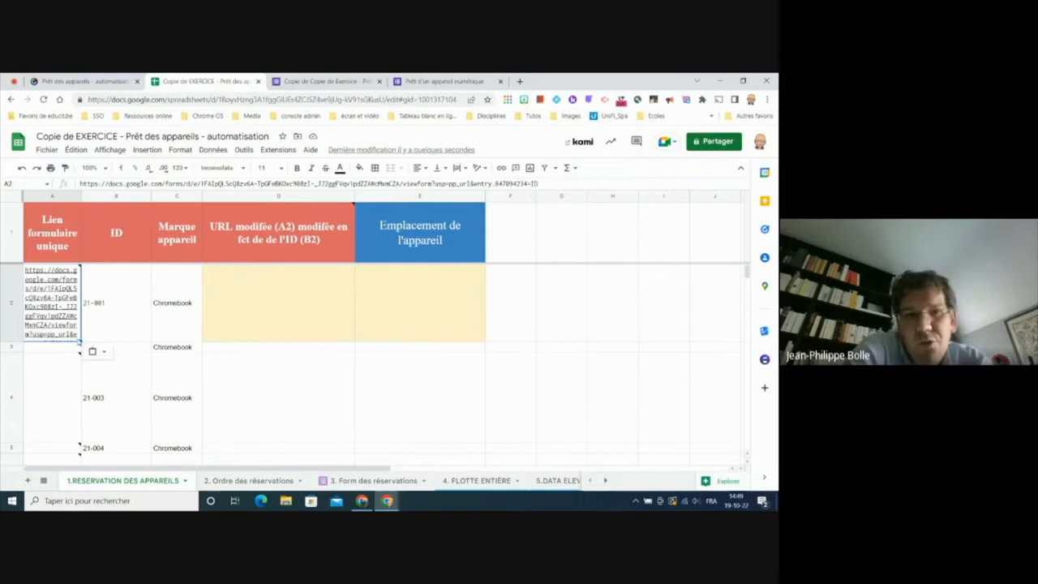
# - Copy the prefilled form link from cell A2 into cells A3 and A4 of the Lien formulaire unique column
pyautogui.moveTo(79, 339)
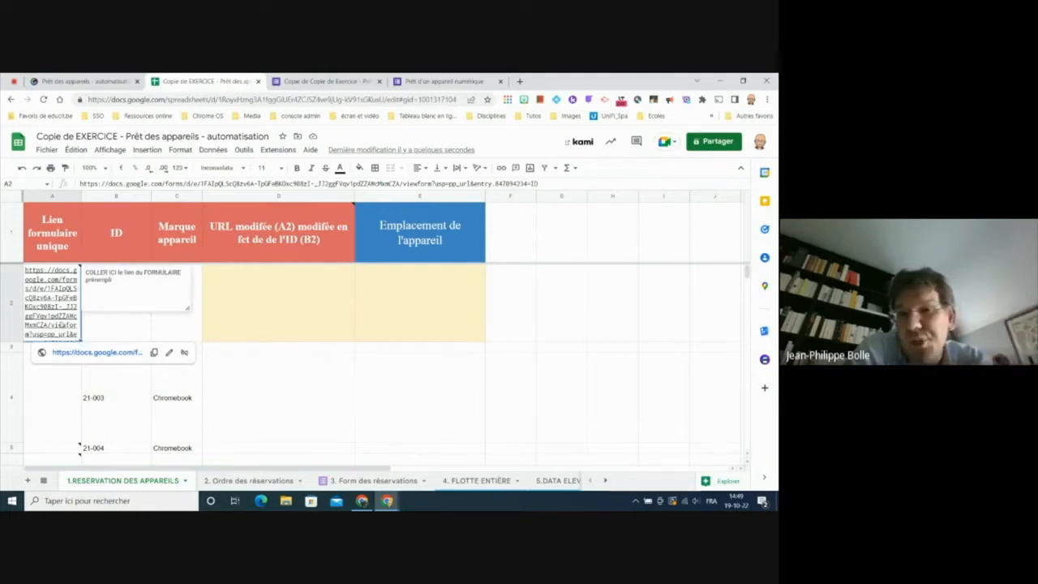
pyautogui.click(52, 393)
pyautogui.click(66, 351)
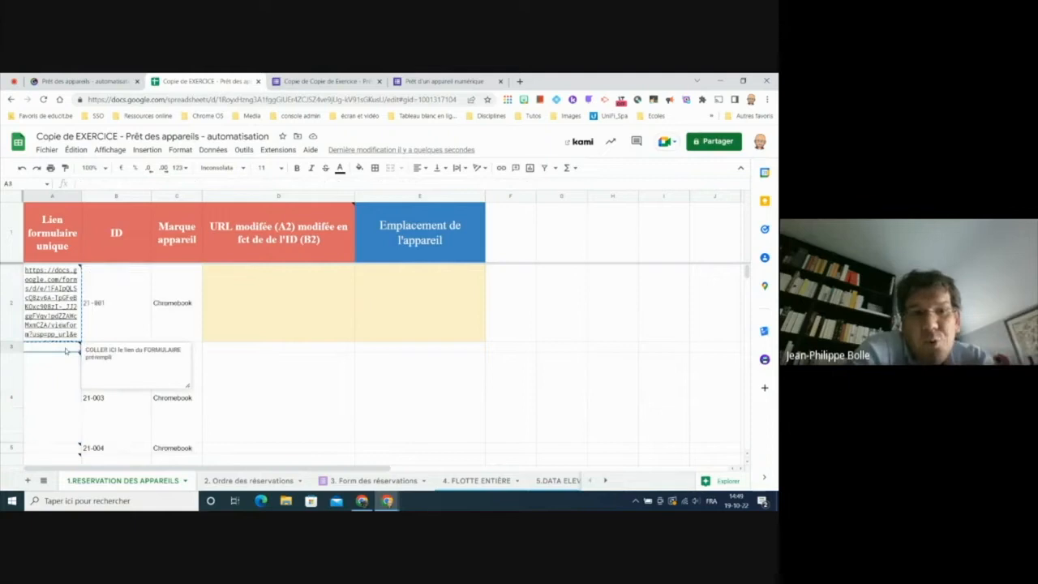
pyautogui.write('https://docs.google.com/forms/d/e/1FAIpQLScQ8zv6A-TpGFeBKOxc908zI-_JJ2ggFVqv1pdZZAWcMxmCZA/viewform?usp=pp_url&entry.847094234=ID')
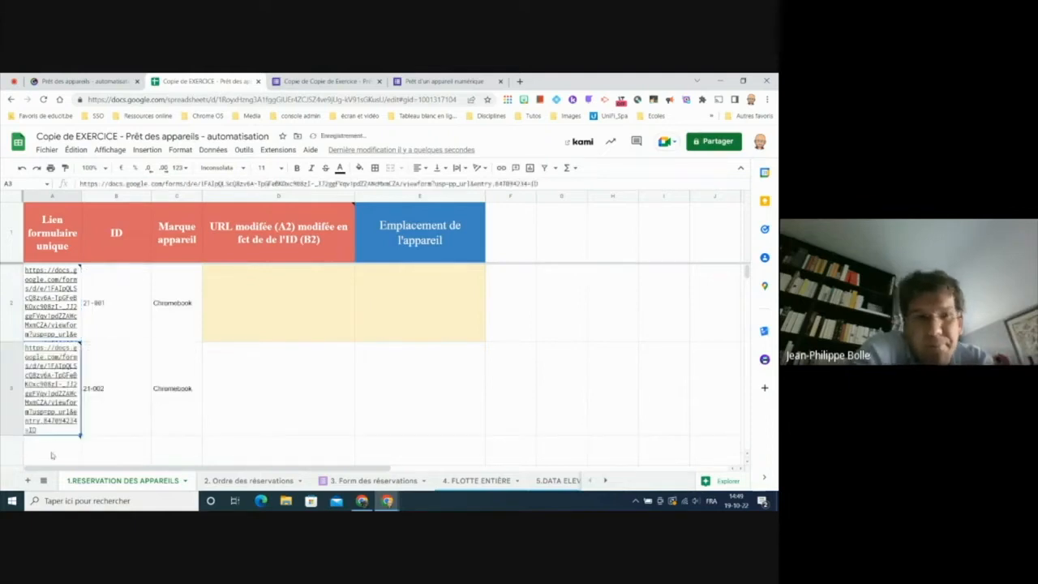
pyautogui.scroll(-3, 51, 454)
pyautogui.scroll(4, 51, 456)
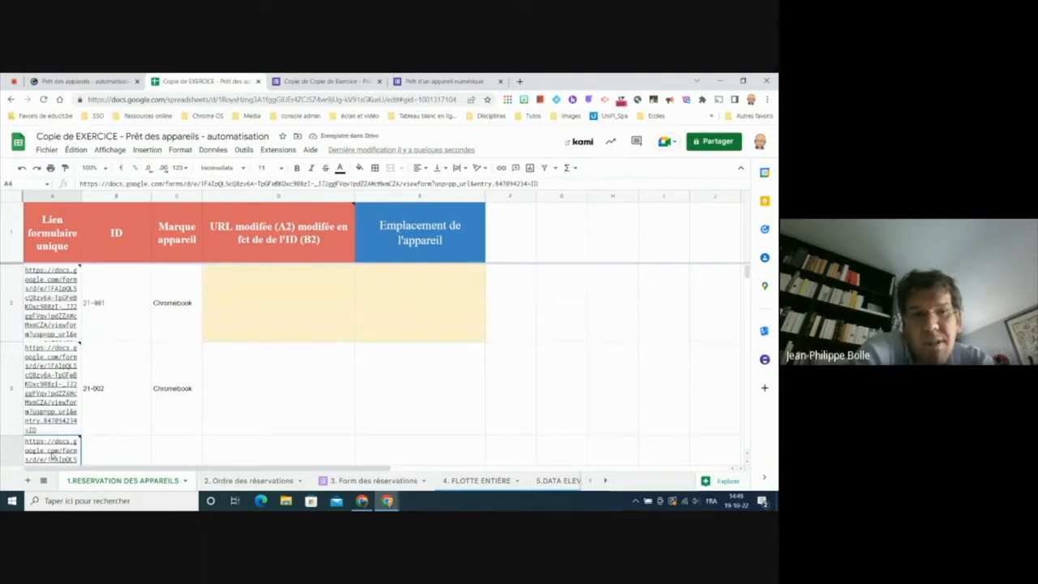
pyautogui.press('Return')
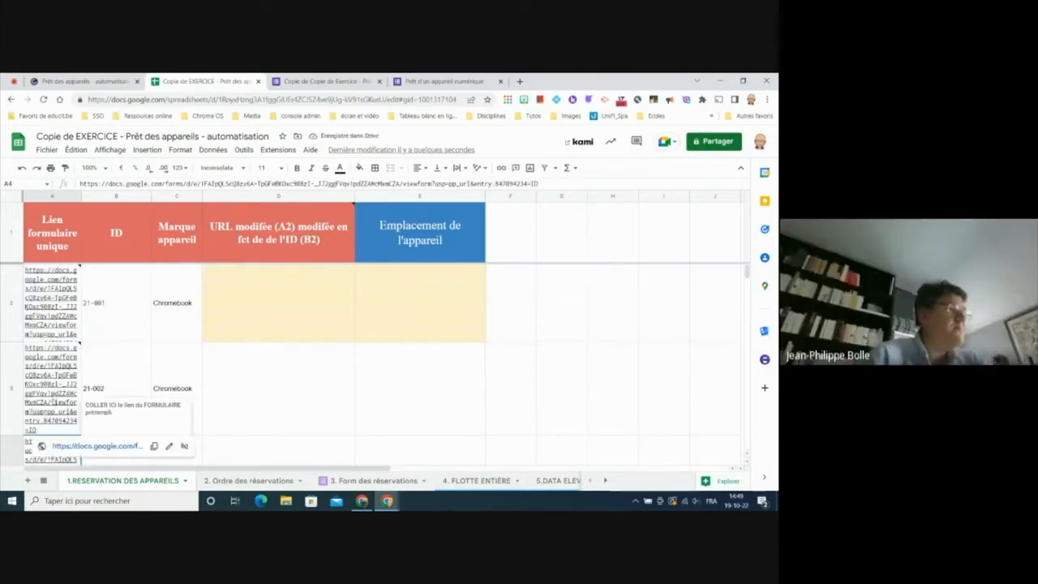
# - Clear the form links from cells A4 and A3, keeping only the one in A2
pyautogui.press('Delete')
pyautogui.press('Up')
pyautogui.press('Delete')
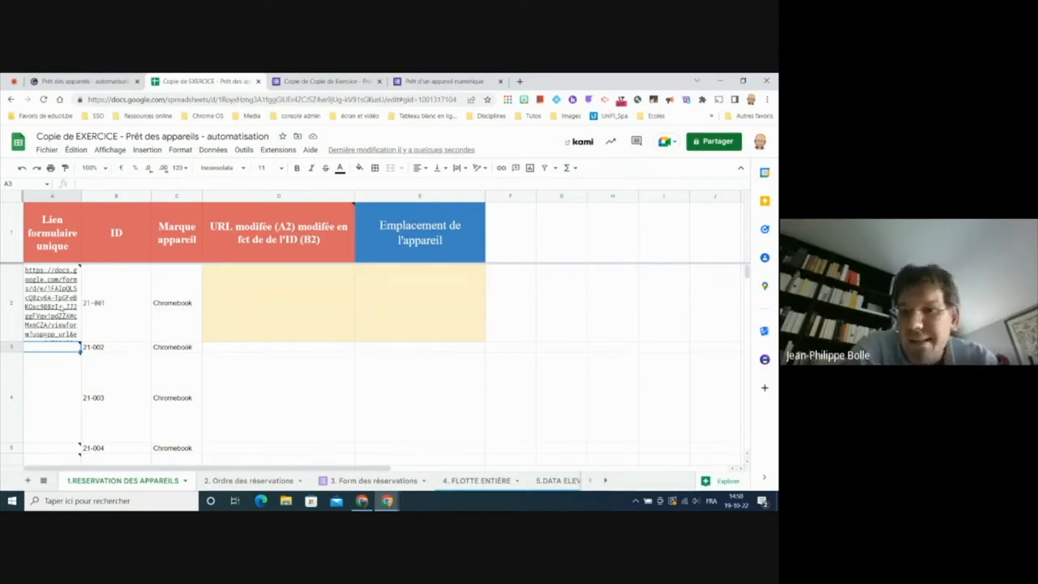
pyautogui.press('Up')
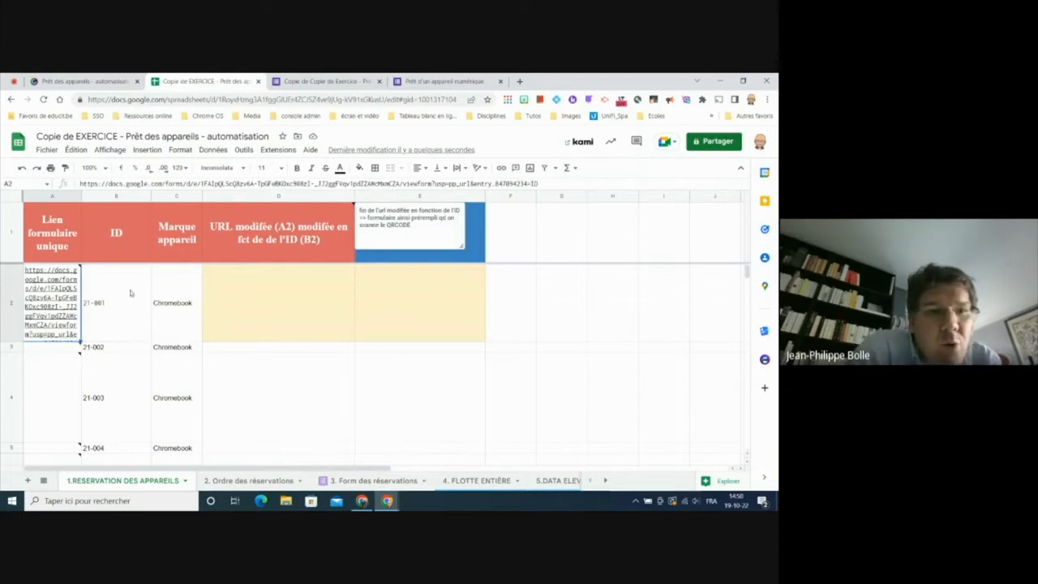
pyautogui.click(106, 304)
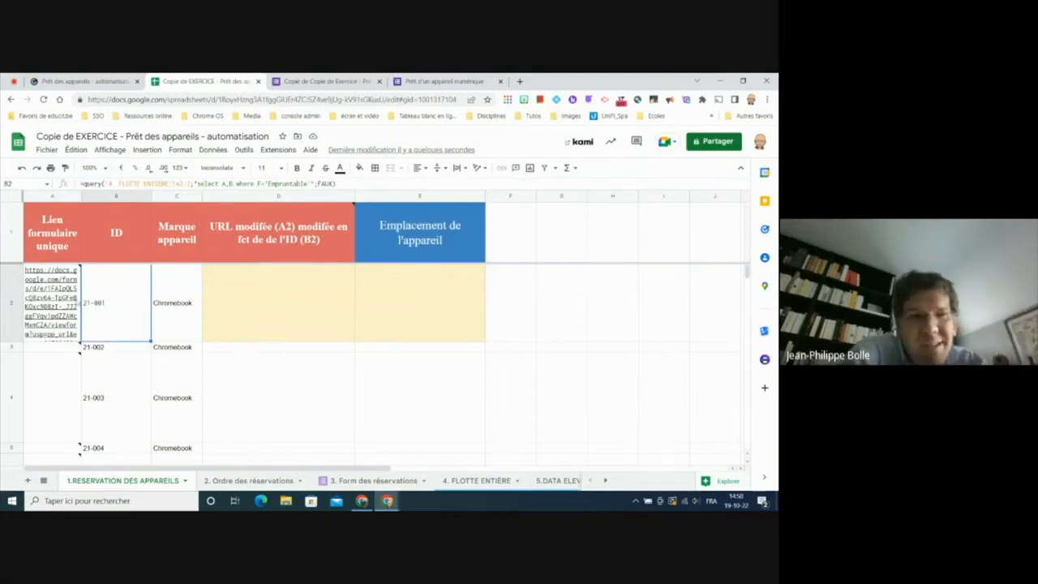
pyautogui.click(61, 317)
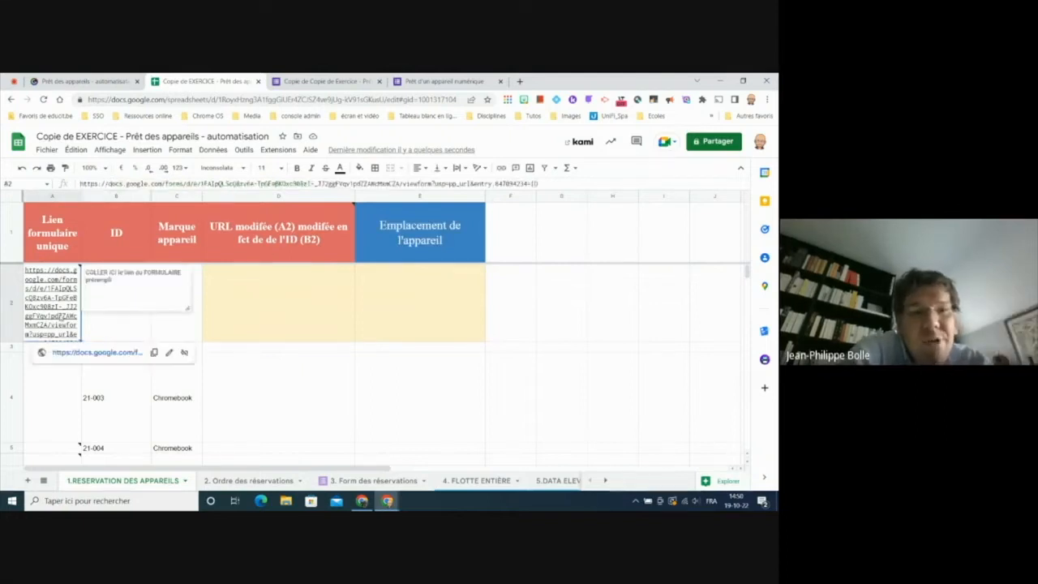
pyautogui.click(122, 328)
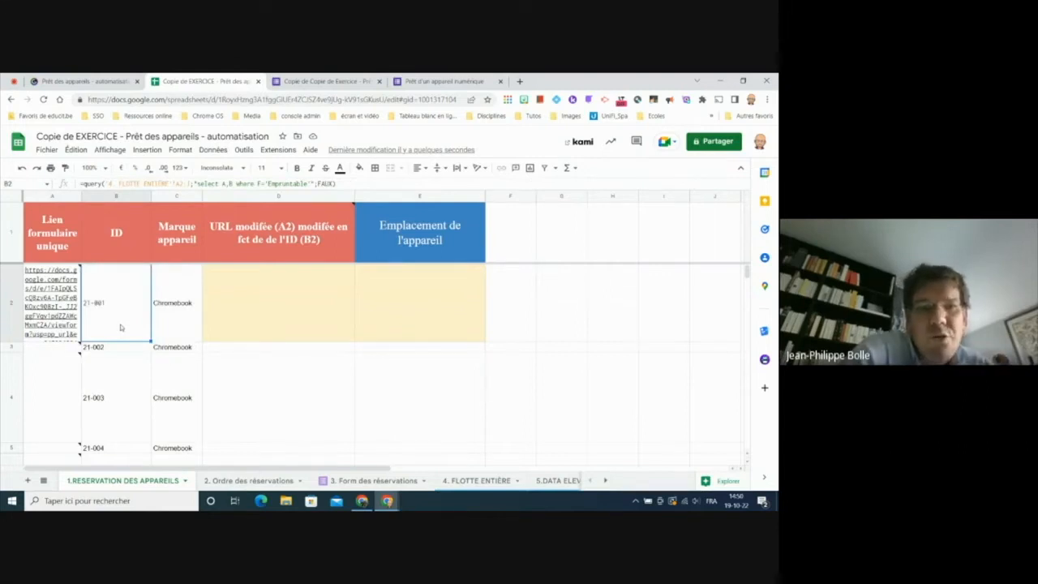
# - Switch to the Genially presentation and copy the SI/SUBSTITUE formula from the slide Générer des formulaires pour chaque appareil
pyautogui.click(89, 81)
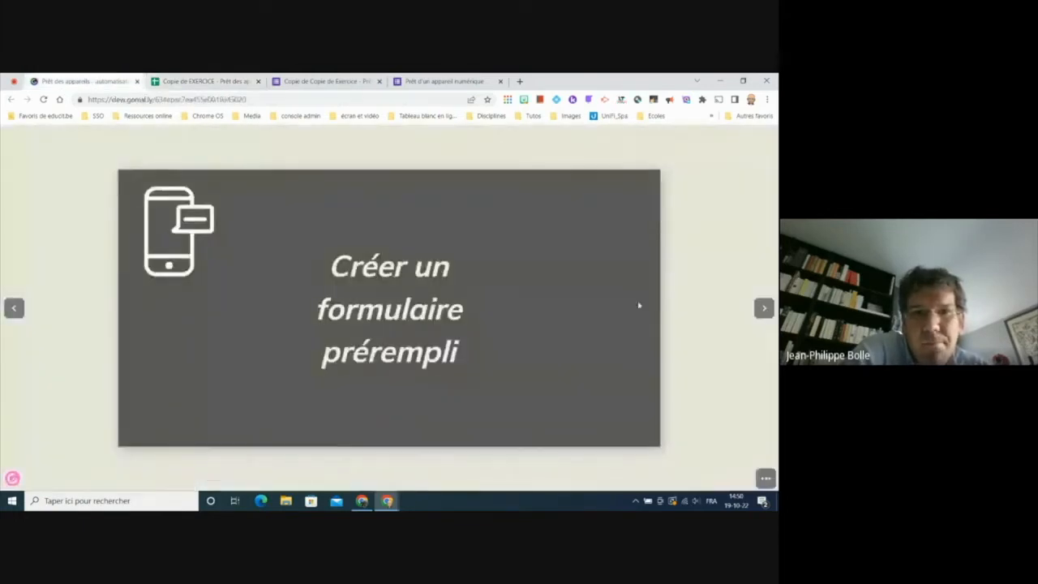
pyautogui.click(762, 309)
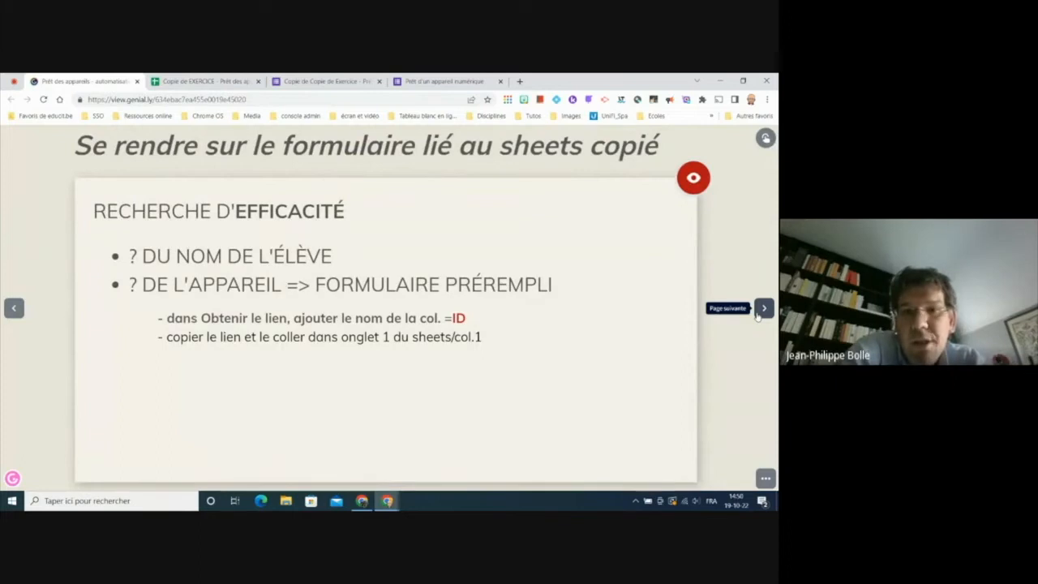
pyautogui.click(758, 316)
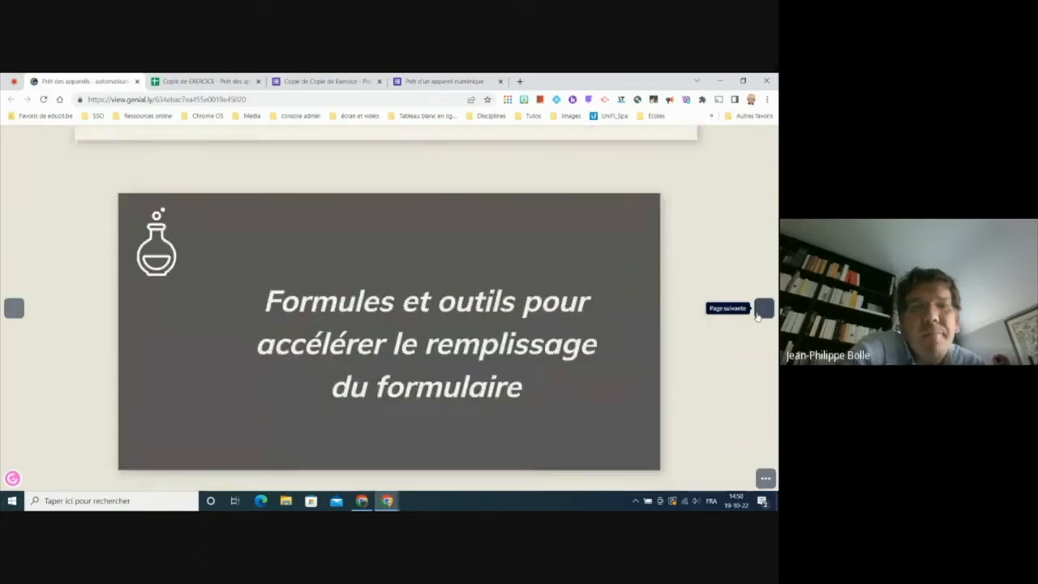
pyautogui.click(758, 316)
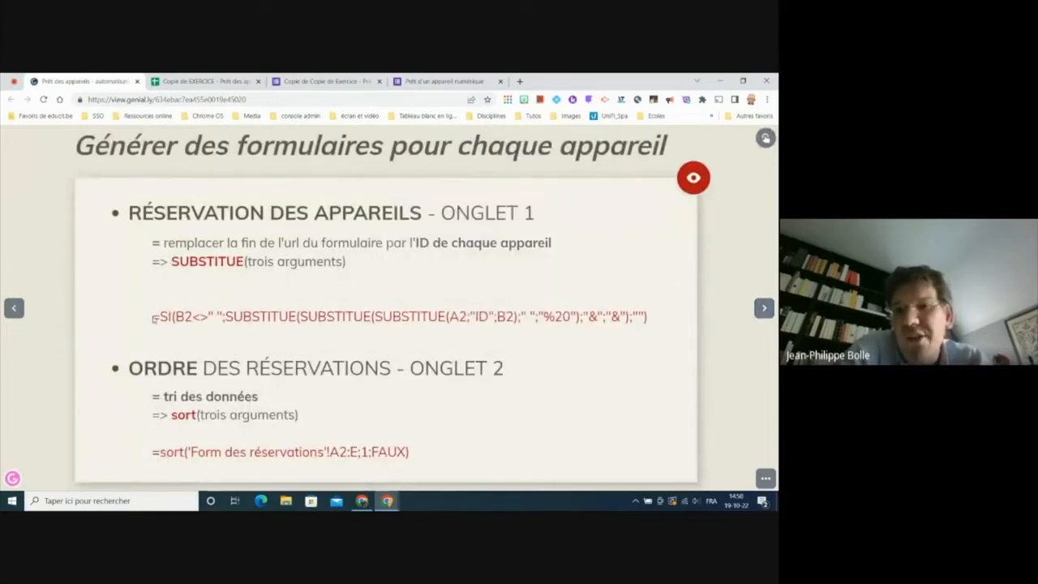
pyautogui.moveTo(155, 320); pyautogui.dragTo(646, 332)
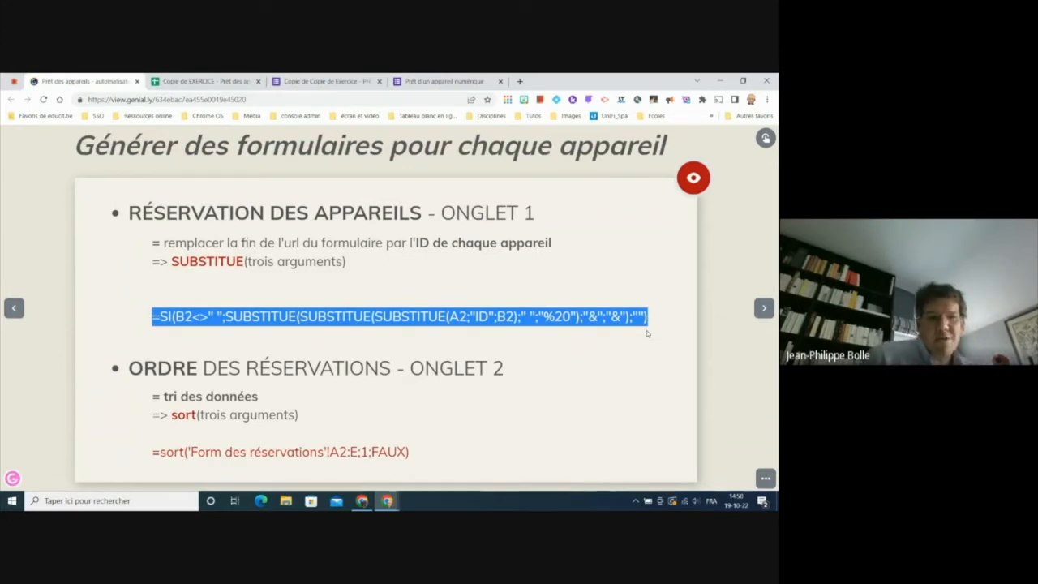
# - Return to the spreadsheet in Google Sheets, start editing cell D2 and enlarge the page to 175 %
pyautogui.click(215, 81)
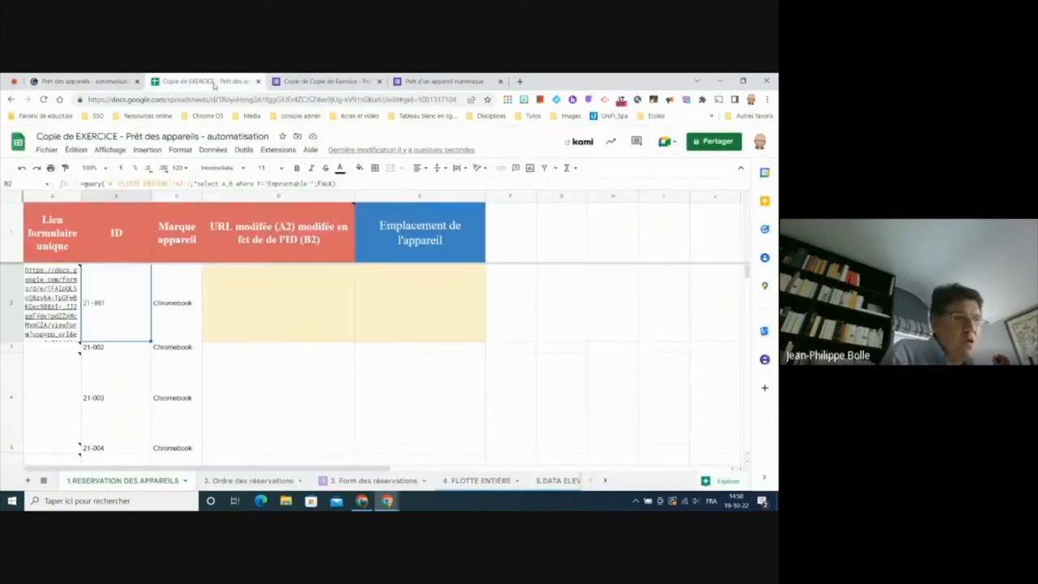
pyautogui.click(256, 285)
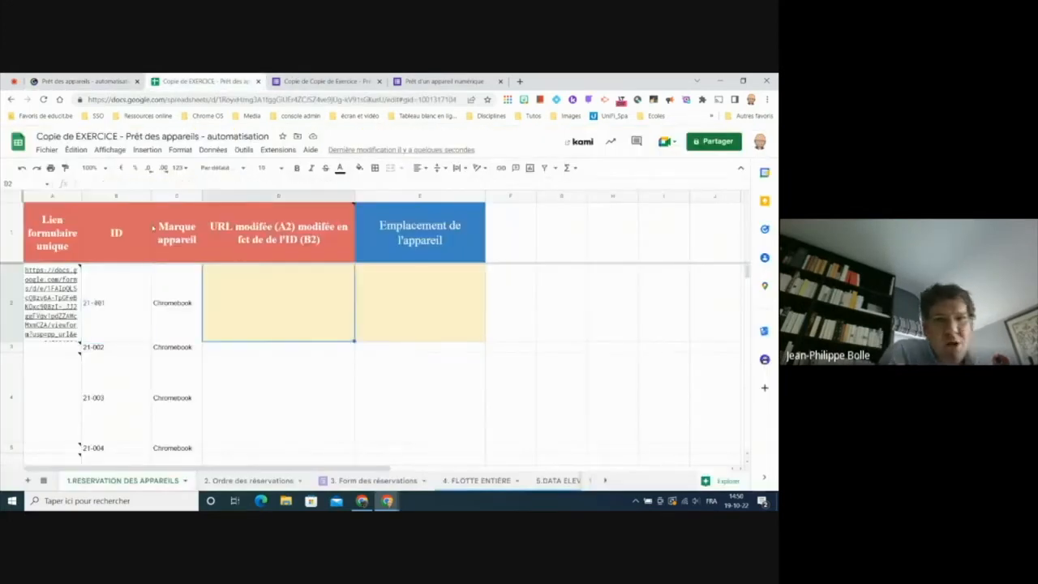
pyautogui.click(103, 184)
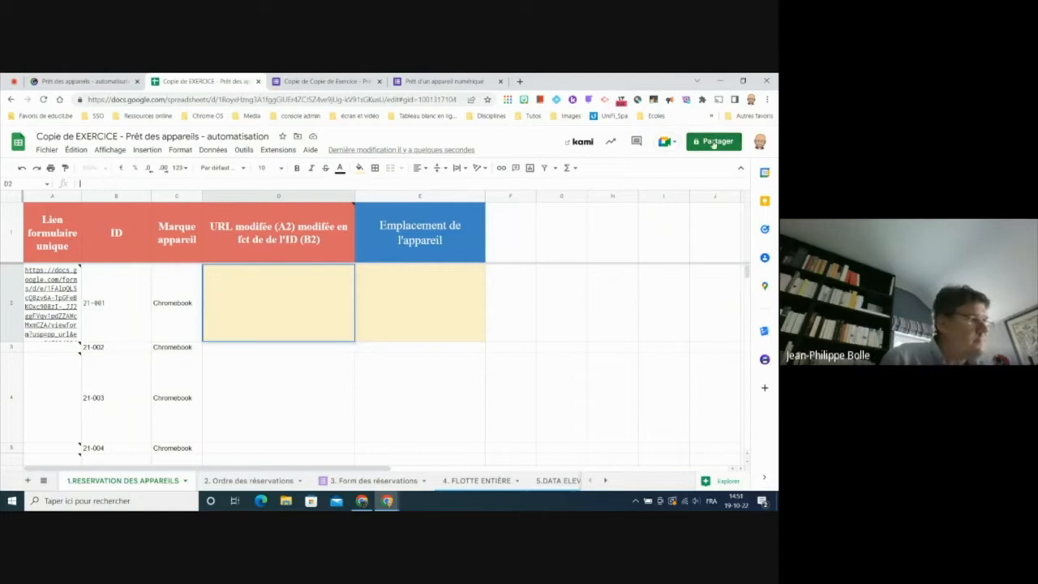
pyautogui.click(767, 99)
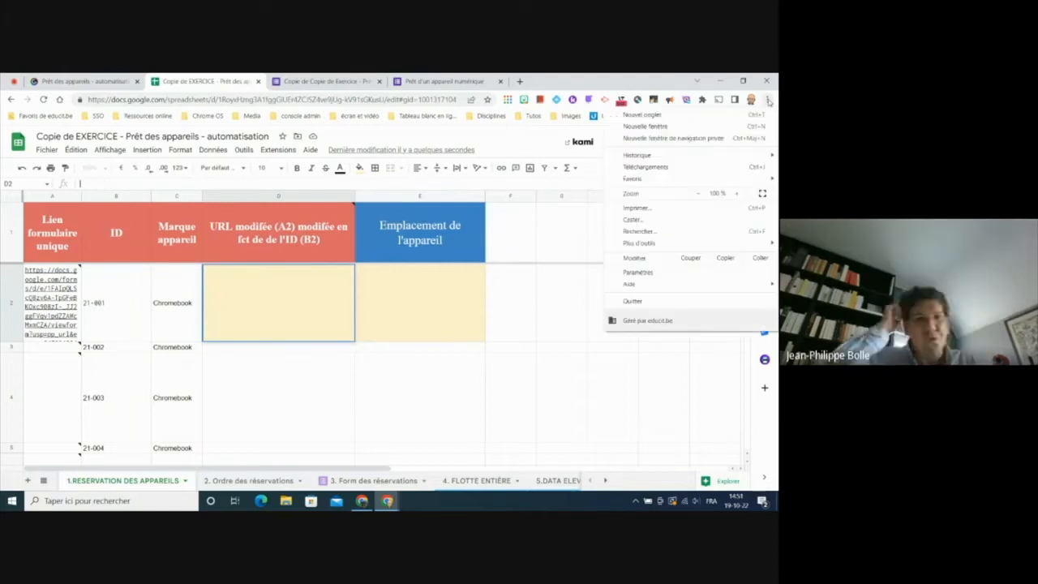
pyautogui.click(740, 193)
pyautogui.click(740, 193)
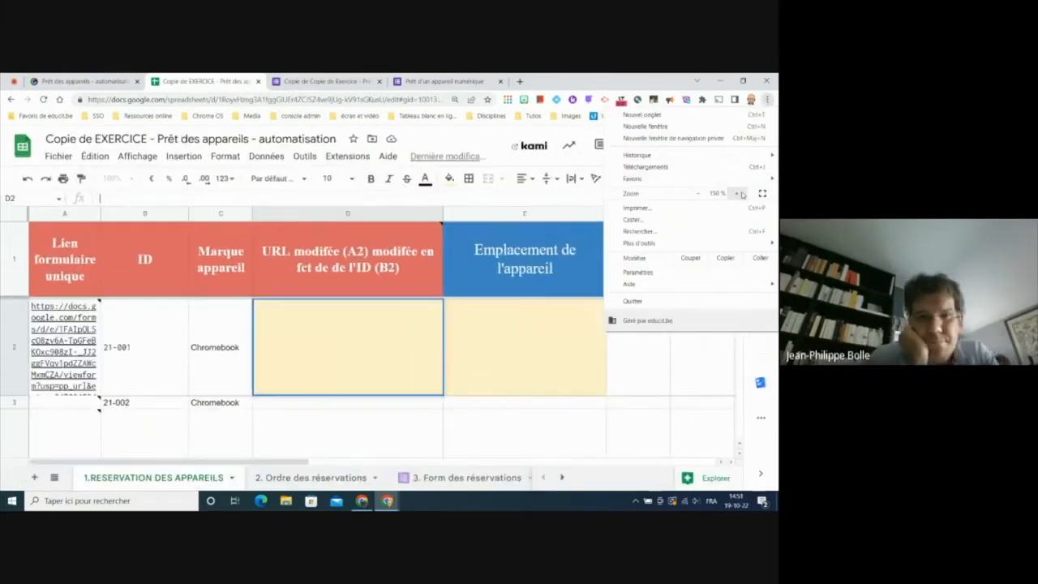
pyautogui.click(741, 193)
pyautogui.click(741, 193)
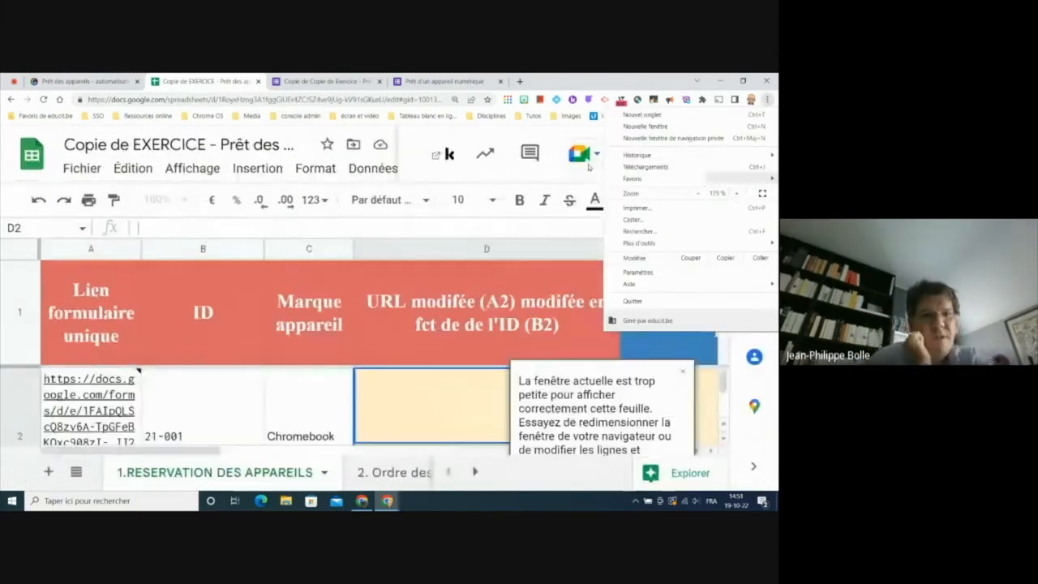
# - Paste =SI(B2<>" ";SUBSTITUE(SUBSTITUE(SUBSTITUE(A2;"ID";B2);" ";"%20");"&";"&");"") into cell D2 and examine the formula
pyautogui.click(156, 228)
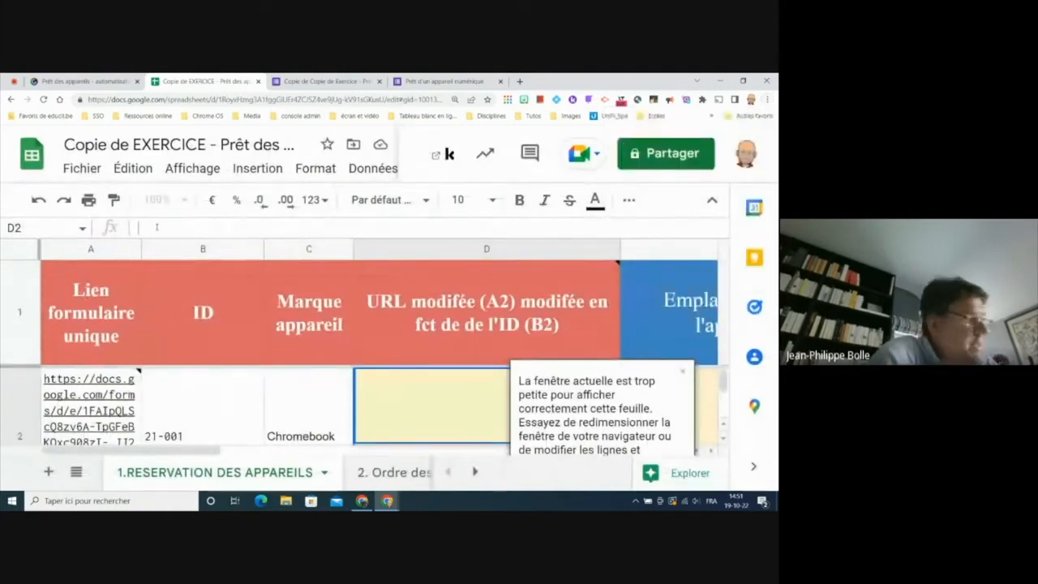
pyautogui.click(157, 228)
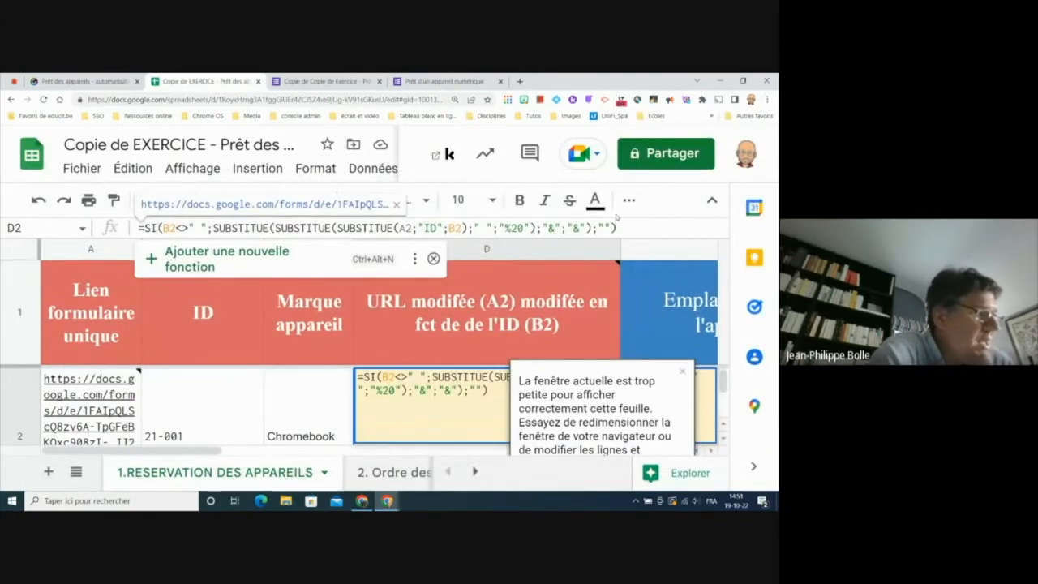
pyautogui.click(621, 231)
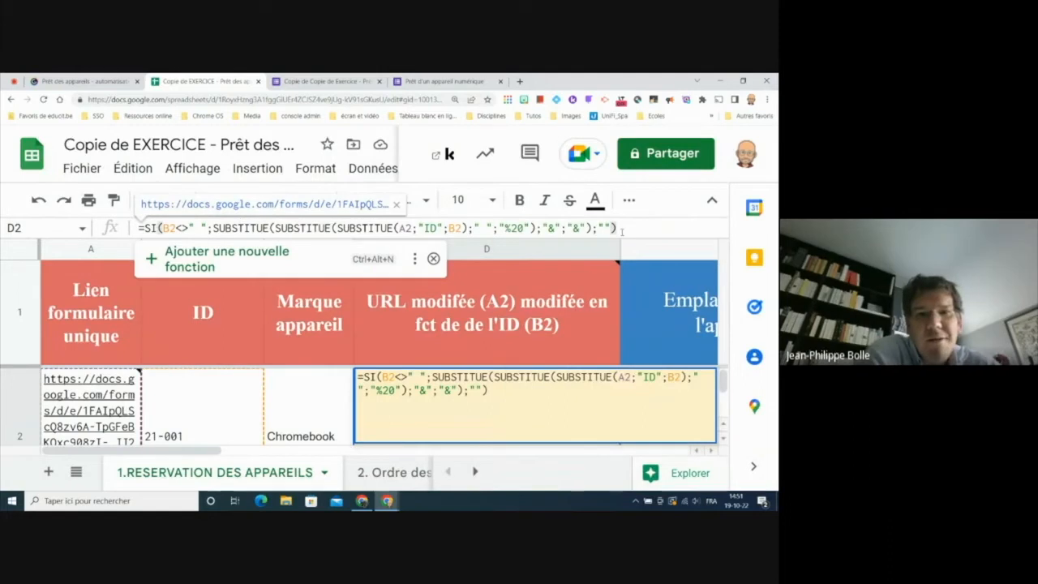
pyautogui.click(159, 229)
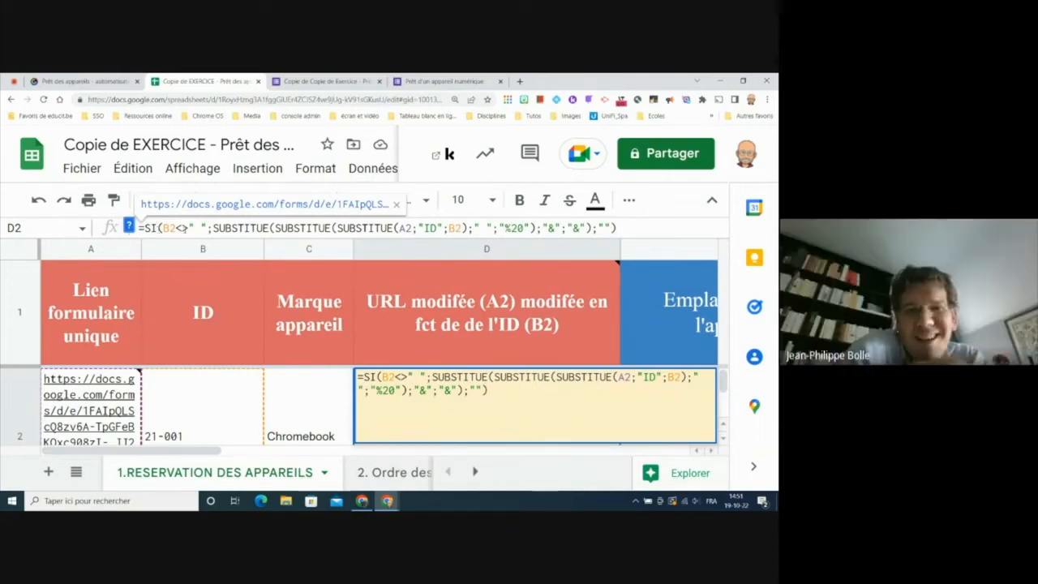
# - Clear the pasted formula from cell D2 and start a new one with =SUBSTITUE(
pyautogui.tripleClick(199, 230)
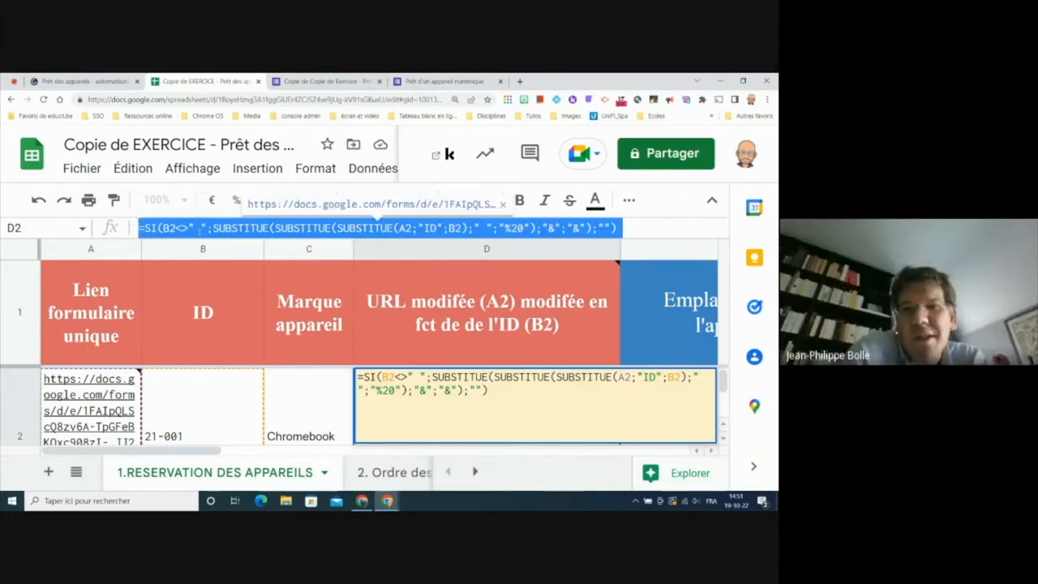
pyautogui.press('BackSpace')
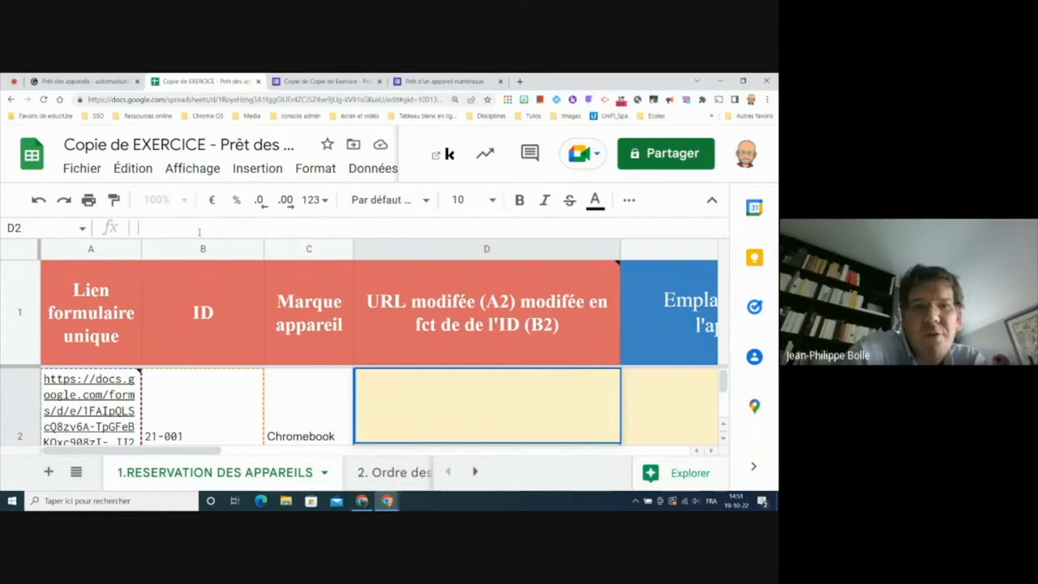
pyautogui.write('=si')
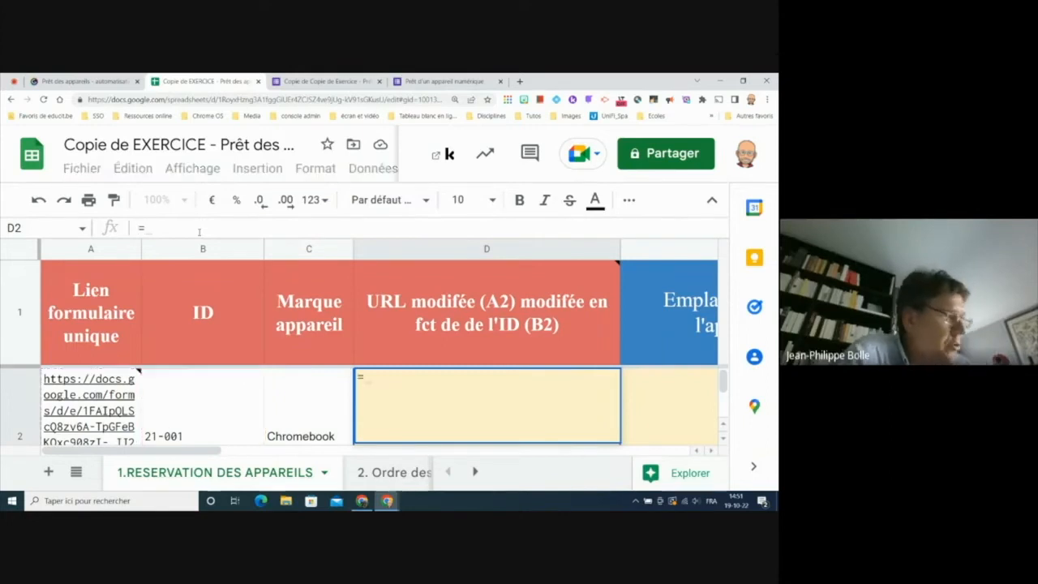
pyautogui.click(167, 231)
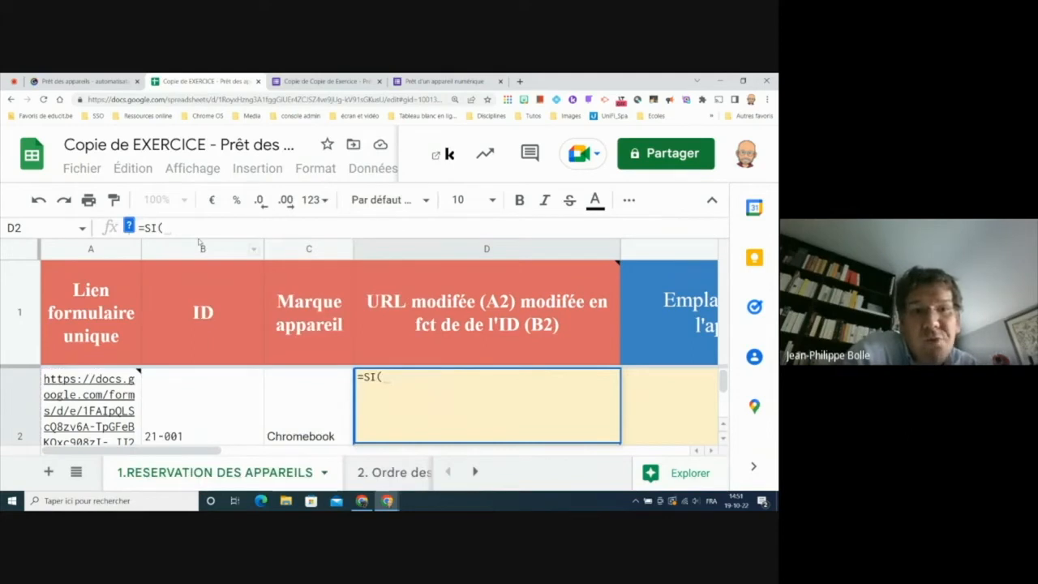
pyautogui.press('BackSpace')
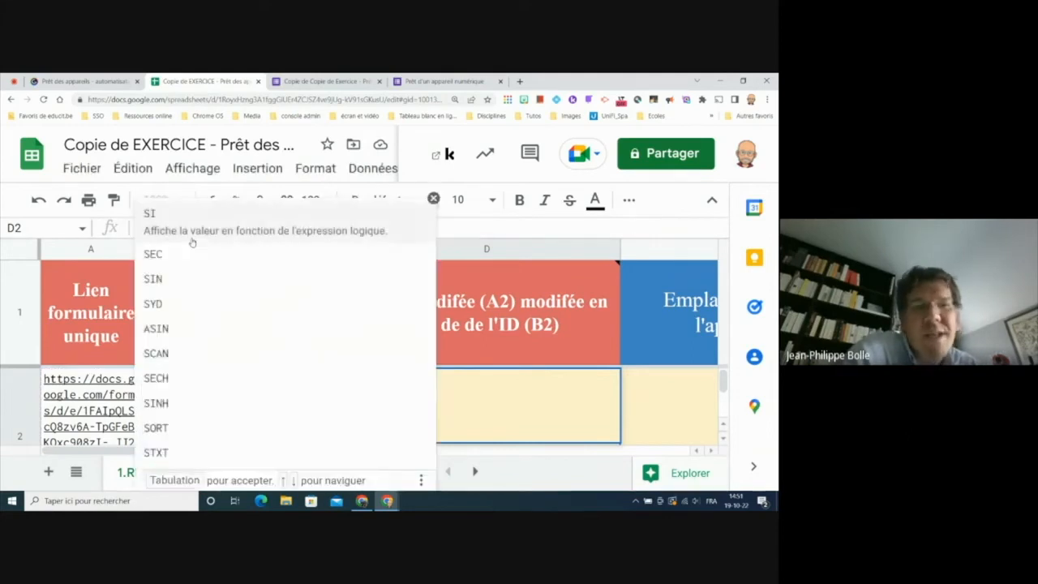
pyautogui.write('U')
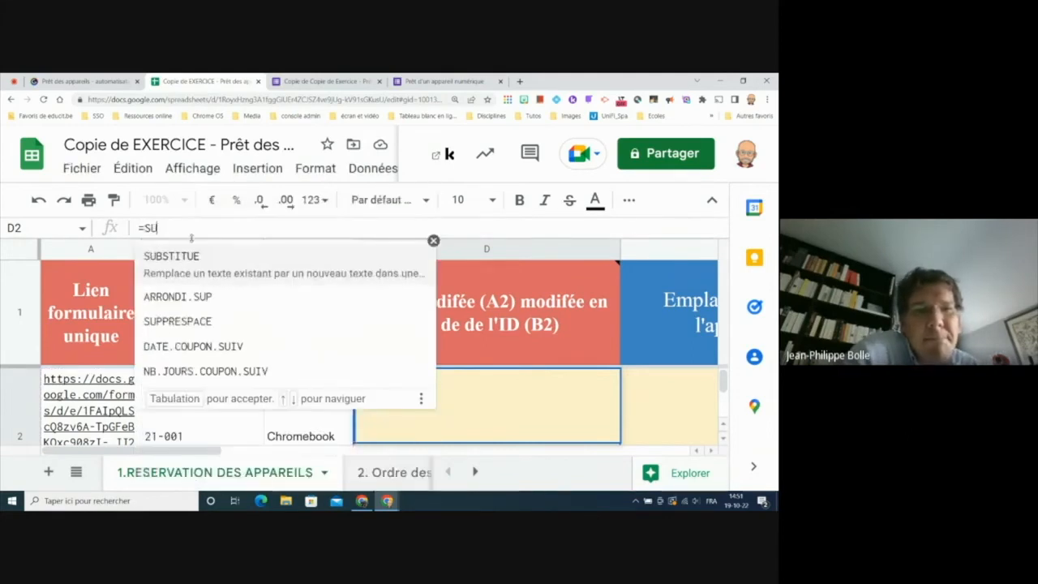
pyautogui.press('Tab')
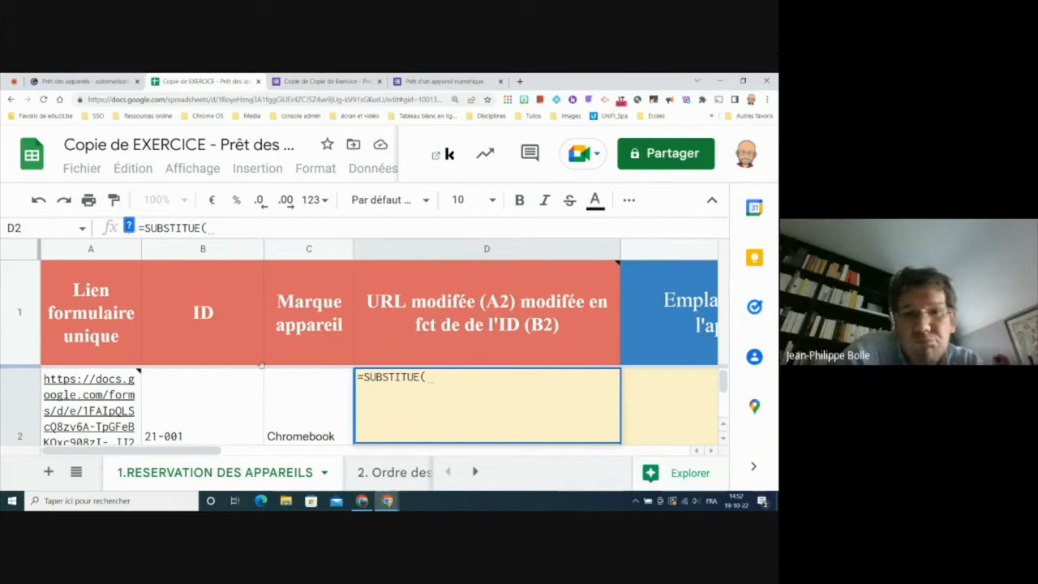
# - Enter cell A2 as the first SUBSTITUE argument and "ID" as the text to search for
pyautogui.click(90, 406)
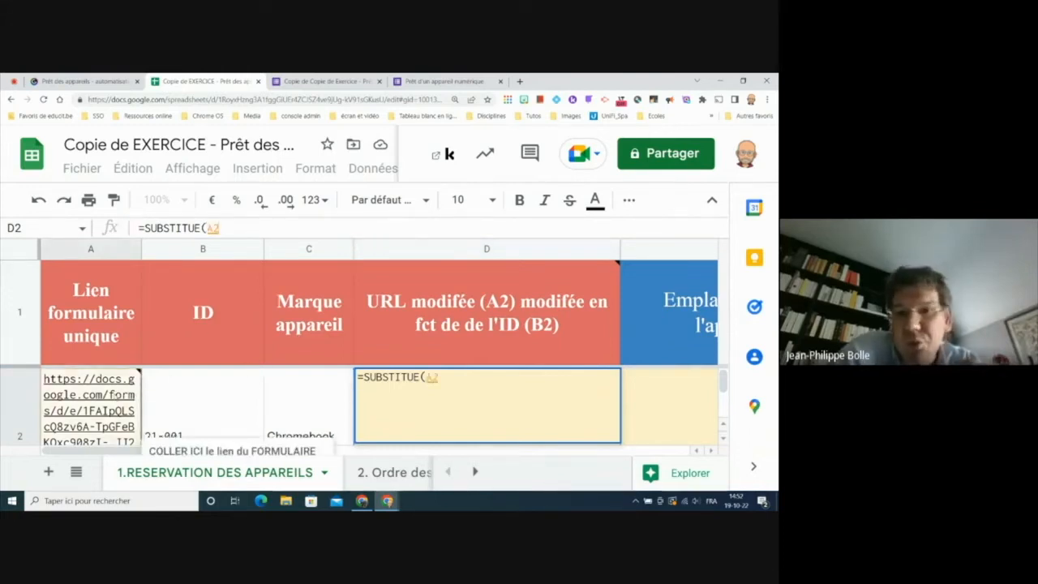
pyautogui.write(';')
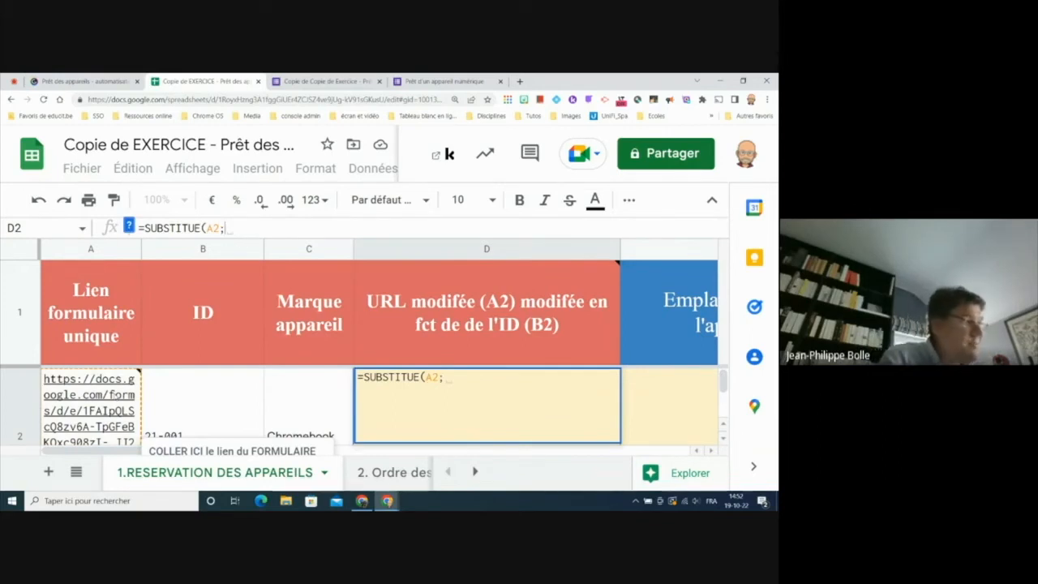
pyautogui.write('"')
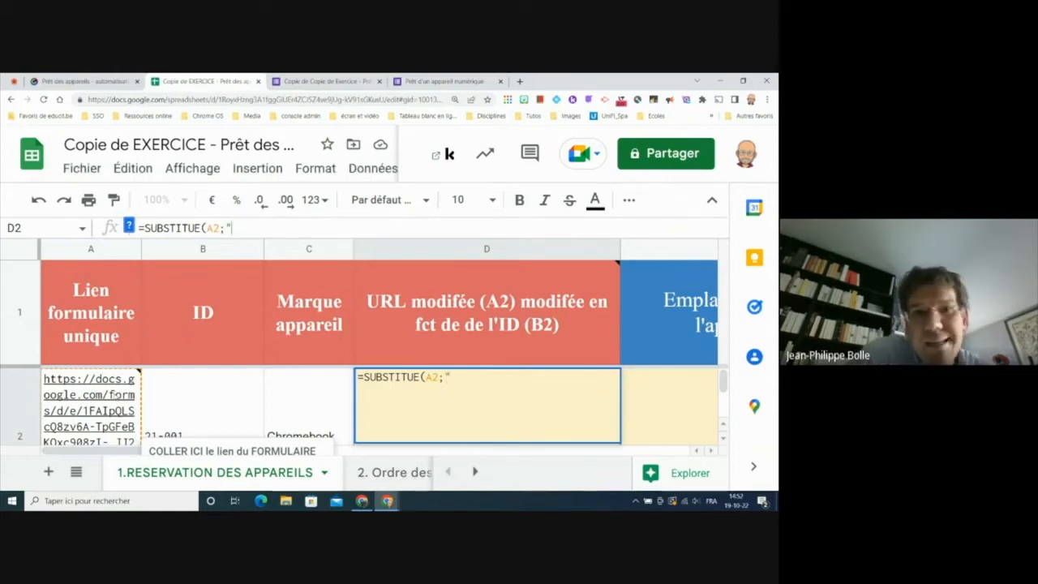
pyautogui.write('ID"')
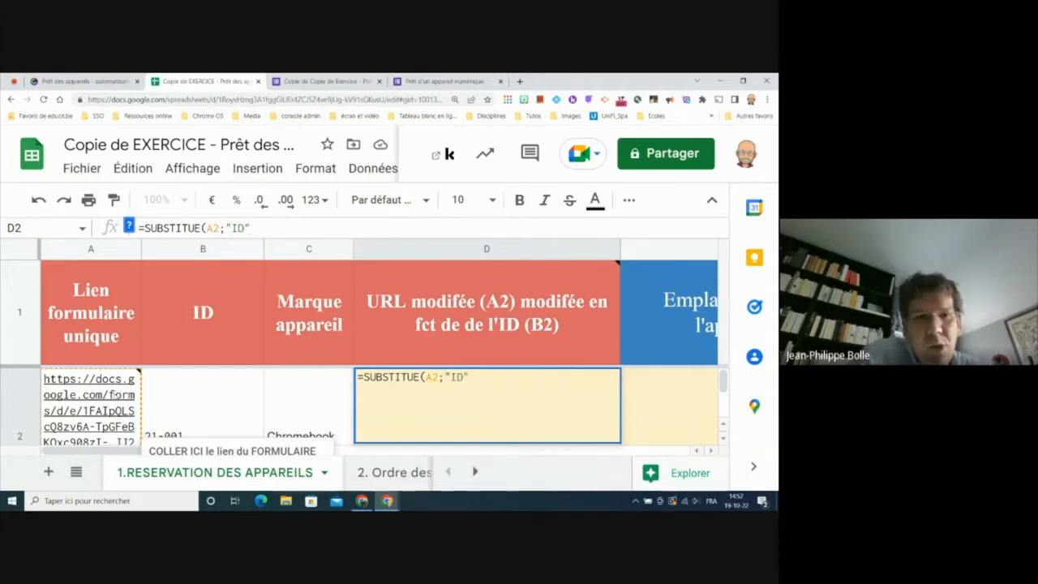
pyautogui.write(';')
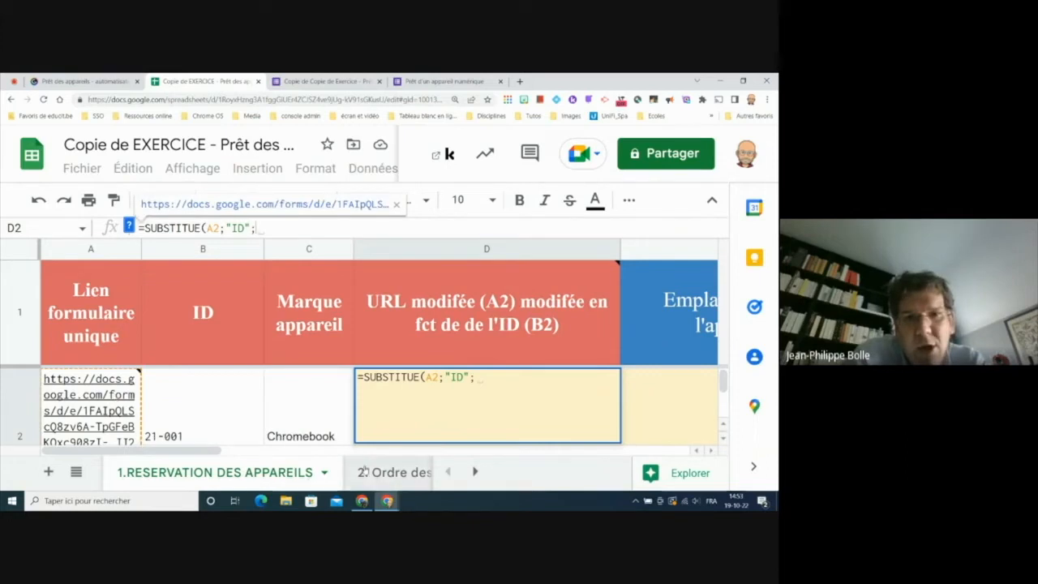
# - Look at the sheet 3. Form des réservations, return to 1.RESERVATION DES APPAREILS and try A2 as the third SUBSTITUE argument
pyautogui.click(475, 471)
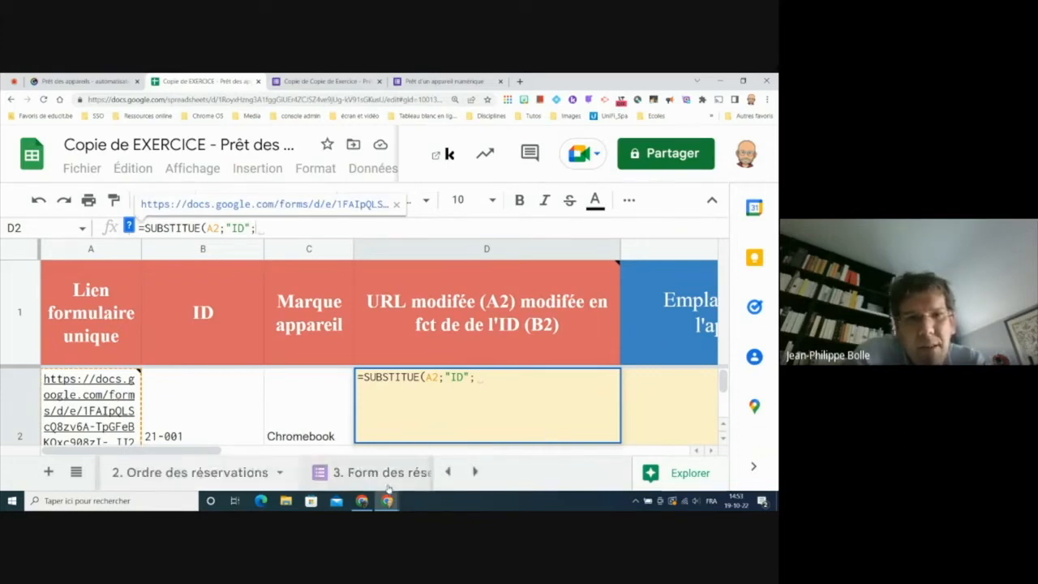
pyautogui.click(386, 480)
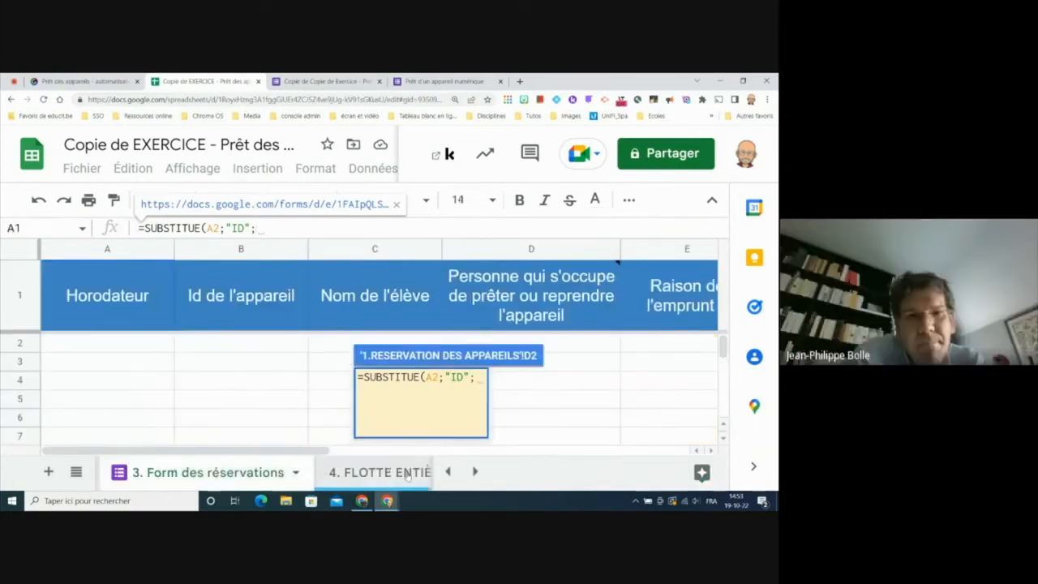
pyautogui.click(448, 472)
pyautogui.click(447, 472)
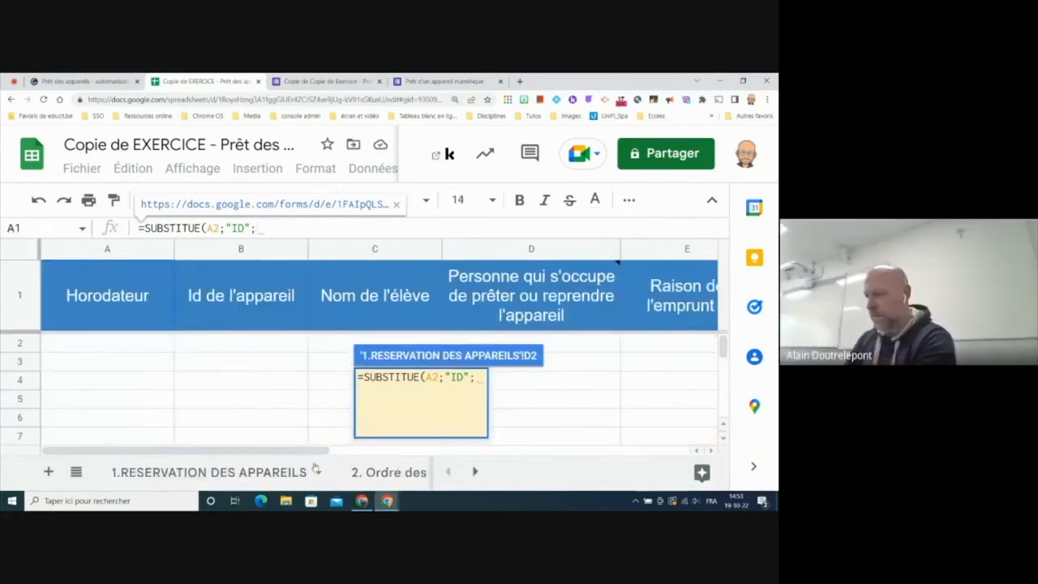
pyautogui.click(207, 472)
pyautogui.click(89, 405)
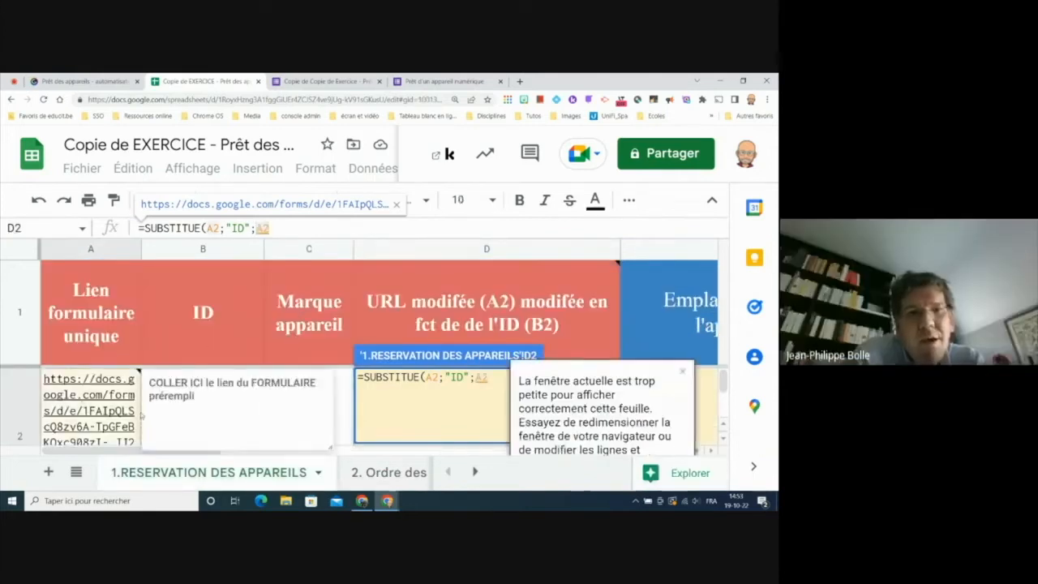
pyautogui.scroll(-2, 141, 416)
pyautogui.scroll(2, 141, 416)
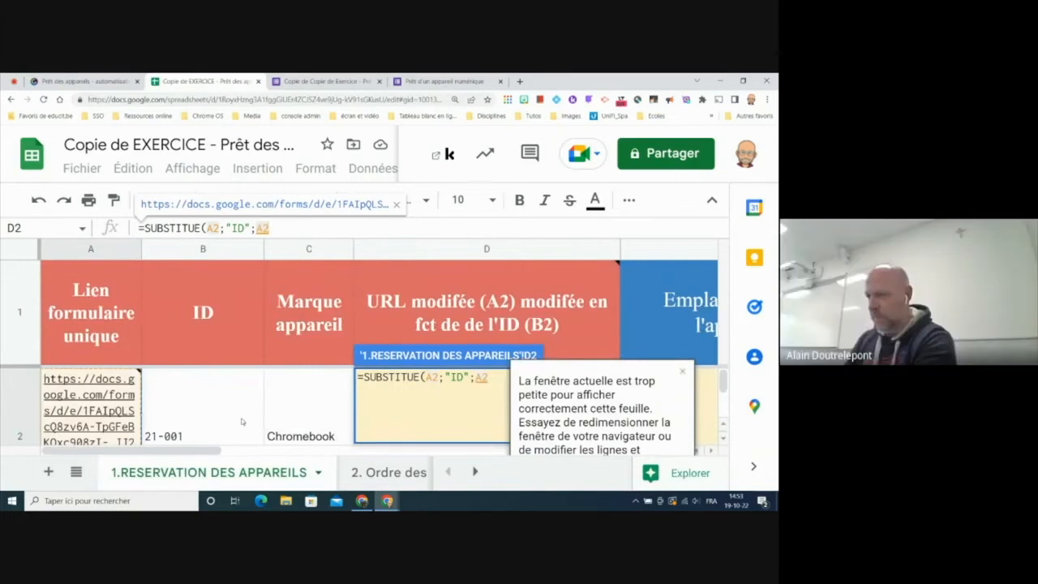
pyautogui.moveTo(264, 321)
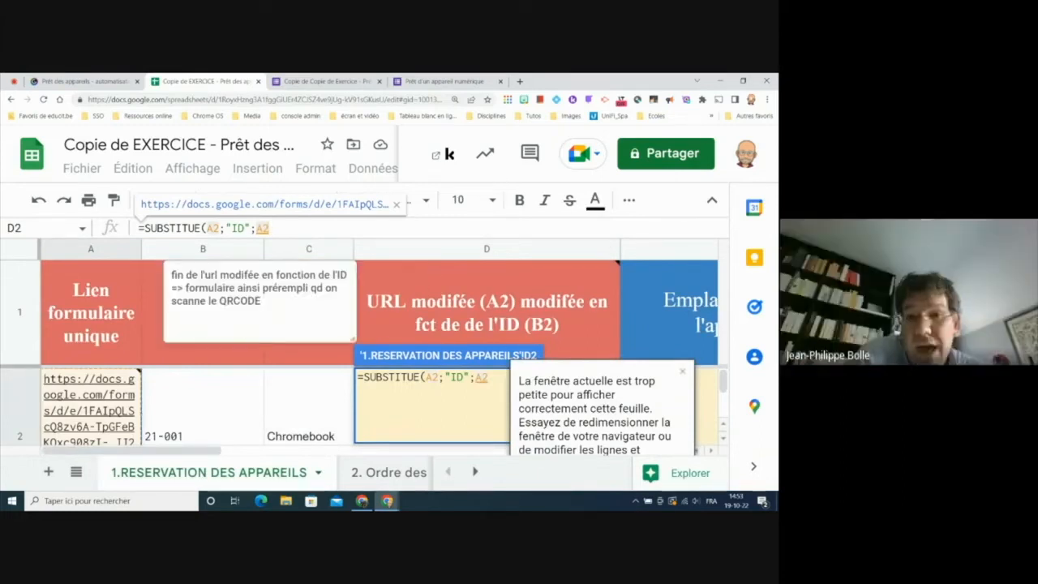
# - Reduce the page zoom to 125 % and remove the second A2 reference from the D2 formula
pyautogui.click(768, 99)
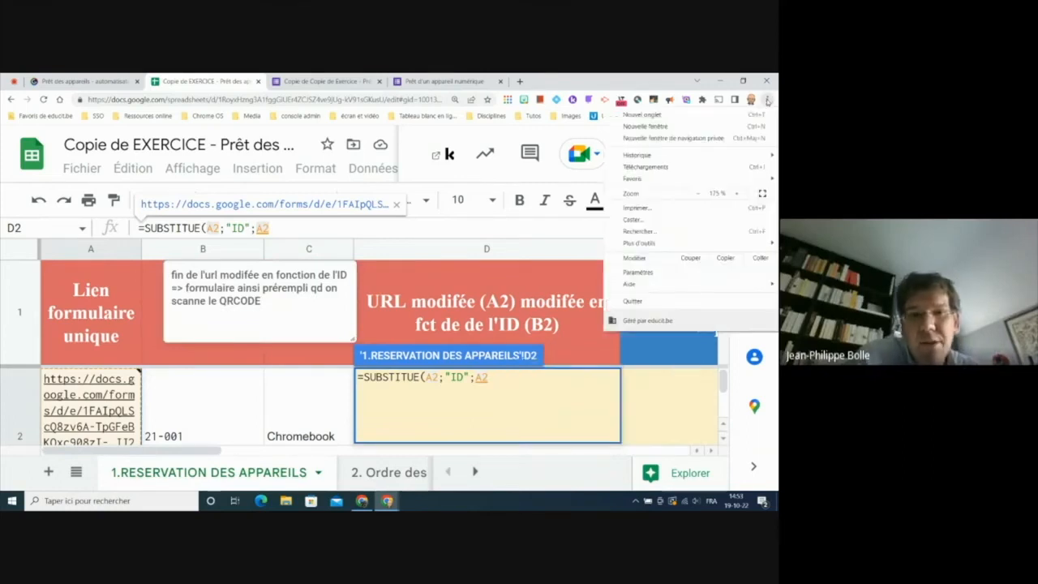
pyautogui.click(699, 193)
pyautogui.click(699, 194)
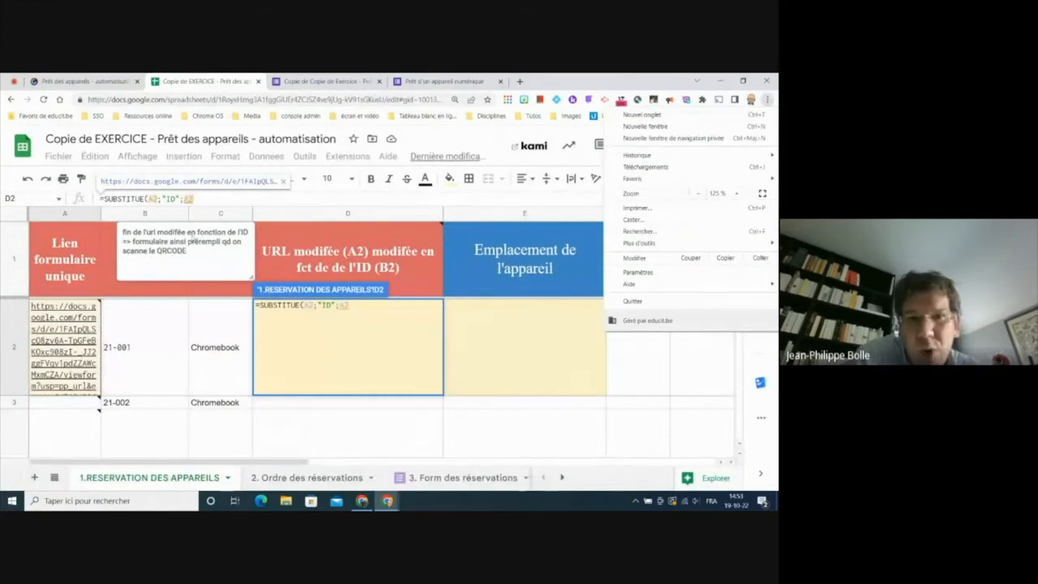
pyautogui.click(203, 198)
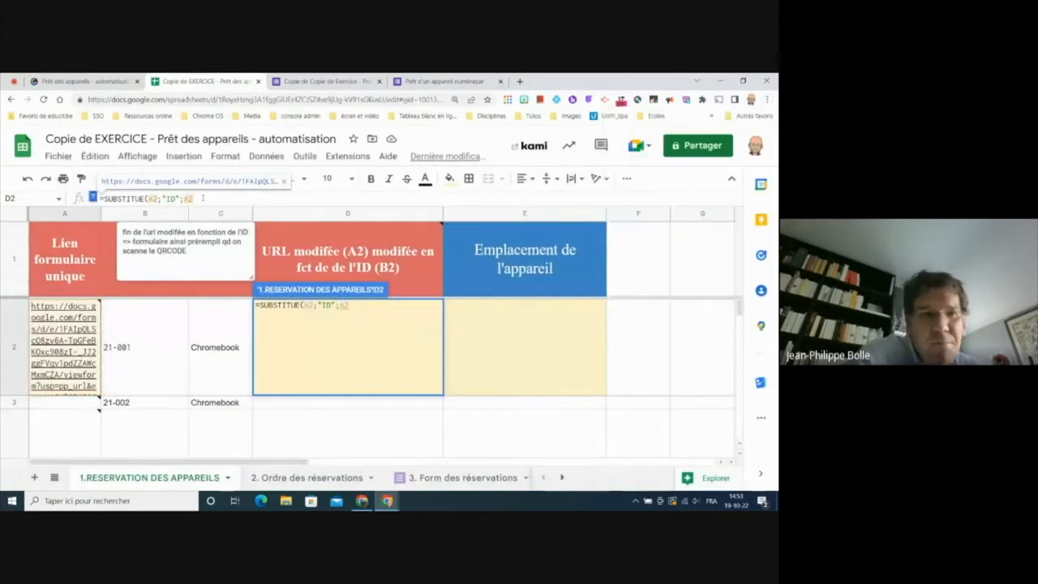
pyautogui.press('BackSpace')
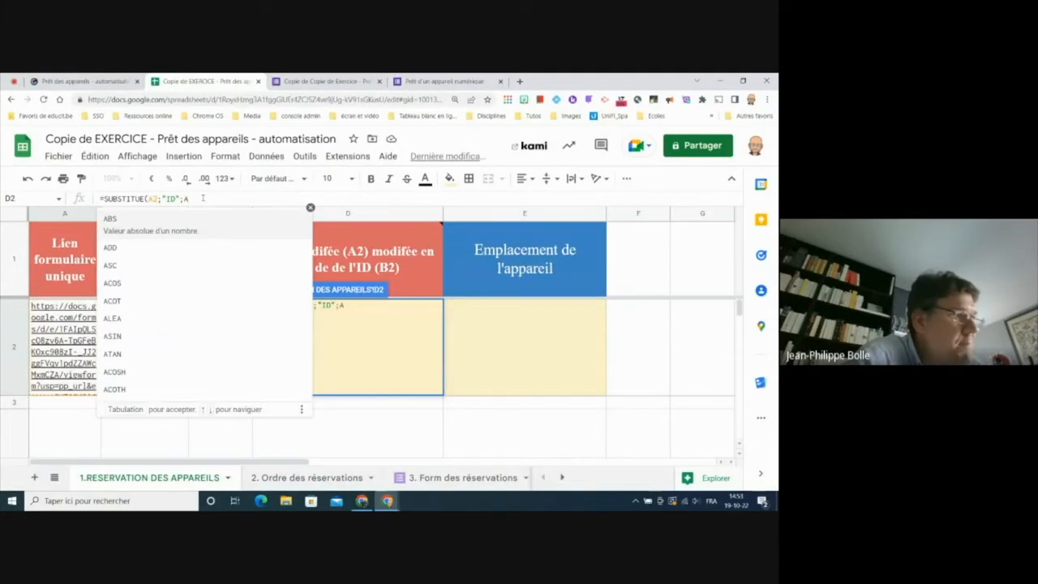
pyautogui.press('BackSpace')
pyautogui.write('"')
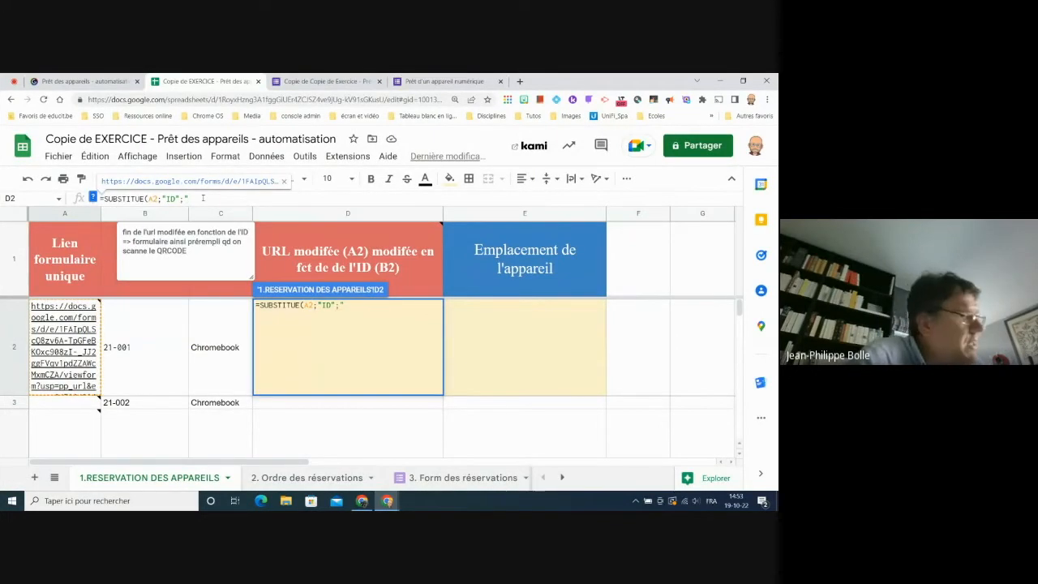
pyautogui.press('BackSpace')
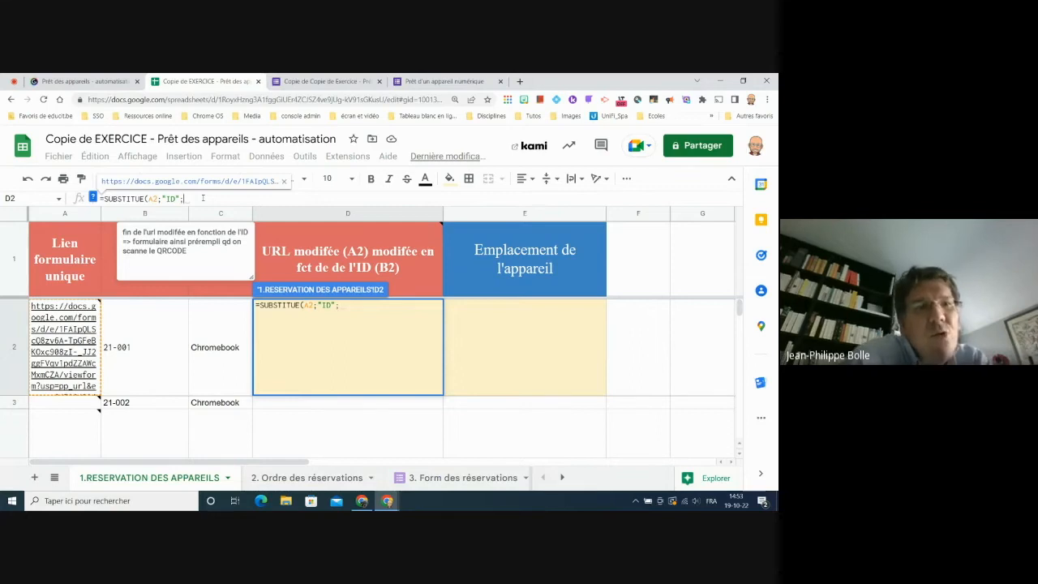
# - Add B2 as the replacement argument, close the parenthesis and apply =SUBSTITUE(A2;"ID";B2) in cell D2
pyautogui.click(159, 347)
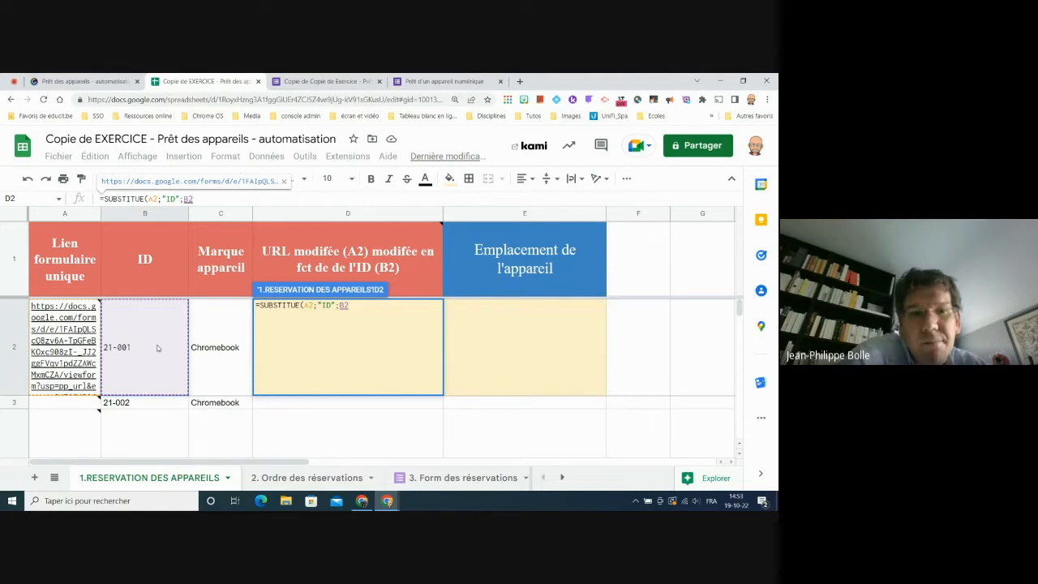
pyautogui.write(')')
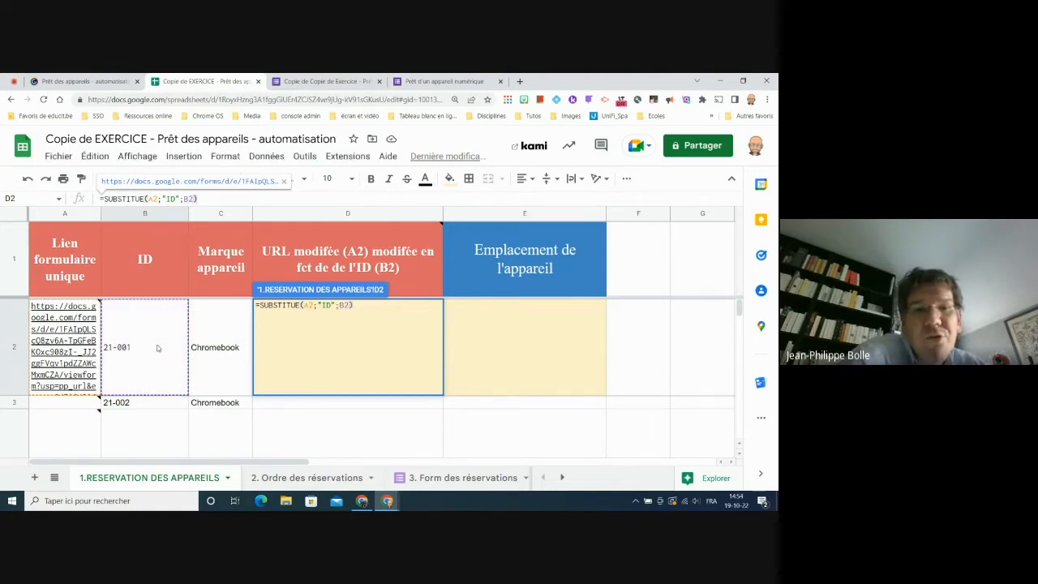
pyautogui.press('Return')
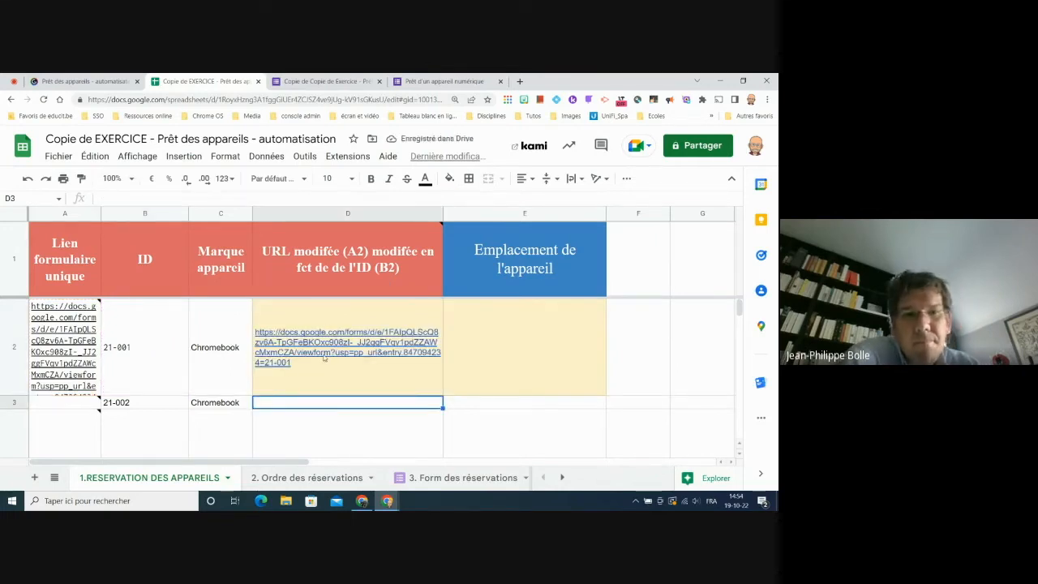
# - Reopen the formula in cell D2 and erase its end back to =SUBSTITUE(A2;"
pyautogui.moveTo(271, 377)
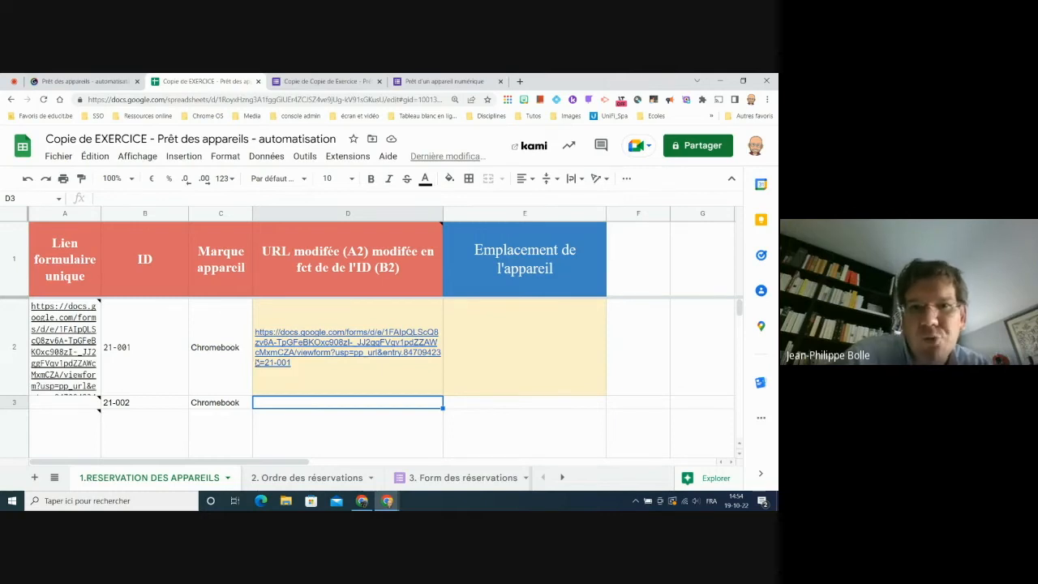
pyautogui.click(346, 359)
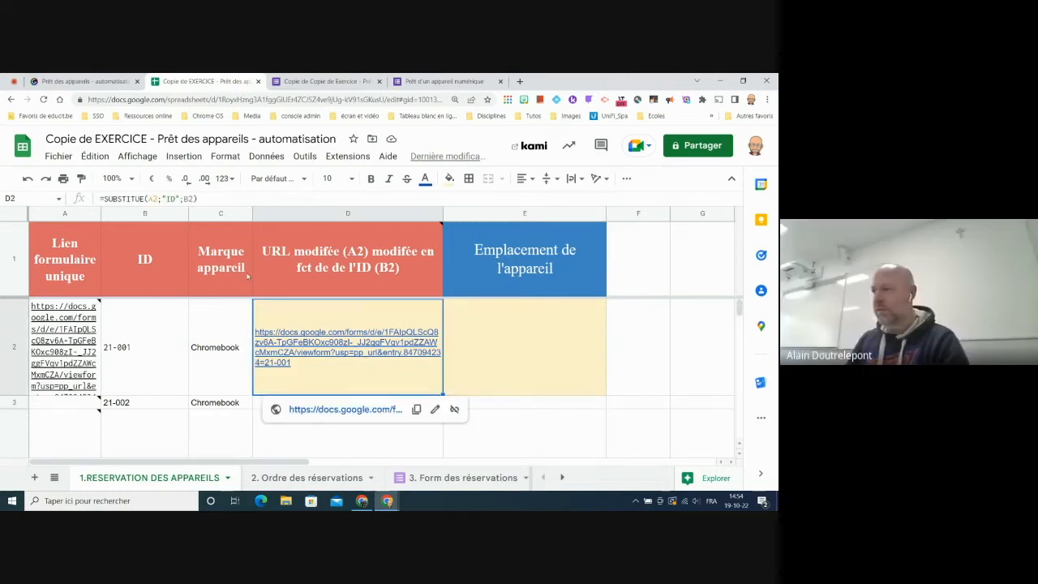
pyautogui.click(200, 198)
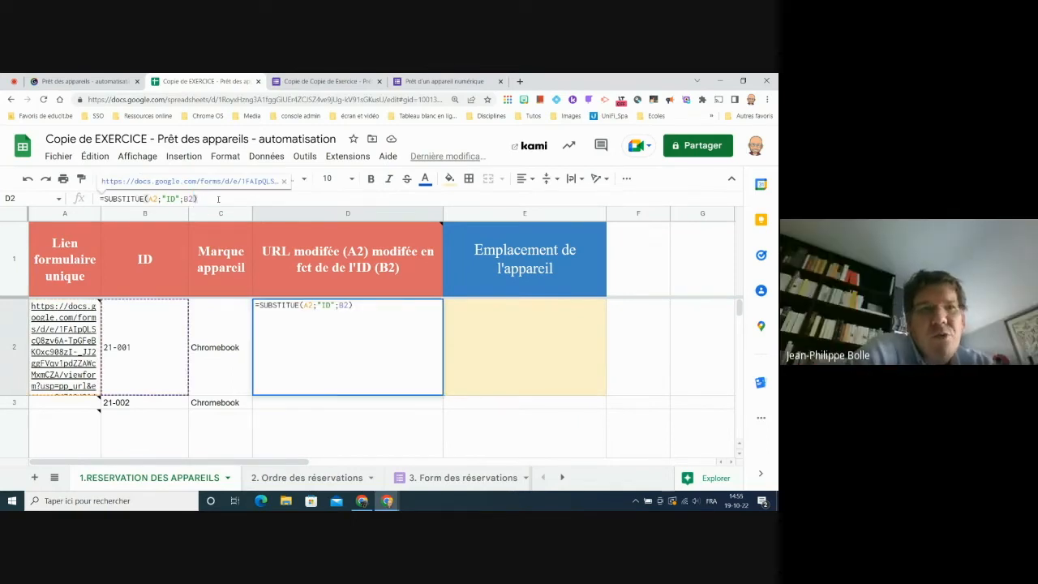
pyautogui.press('BackSpace')
pyautogui.press('BackSpace')
pyautogui.press('BackSpace')
pyautogui.press('BackSpace')
pyautogui.press('BackSpace')
pyautogui.press('BackSpace')
pyautogui.press('BackSpace')
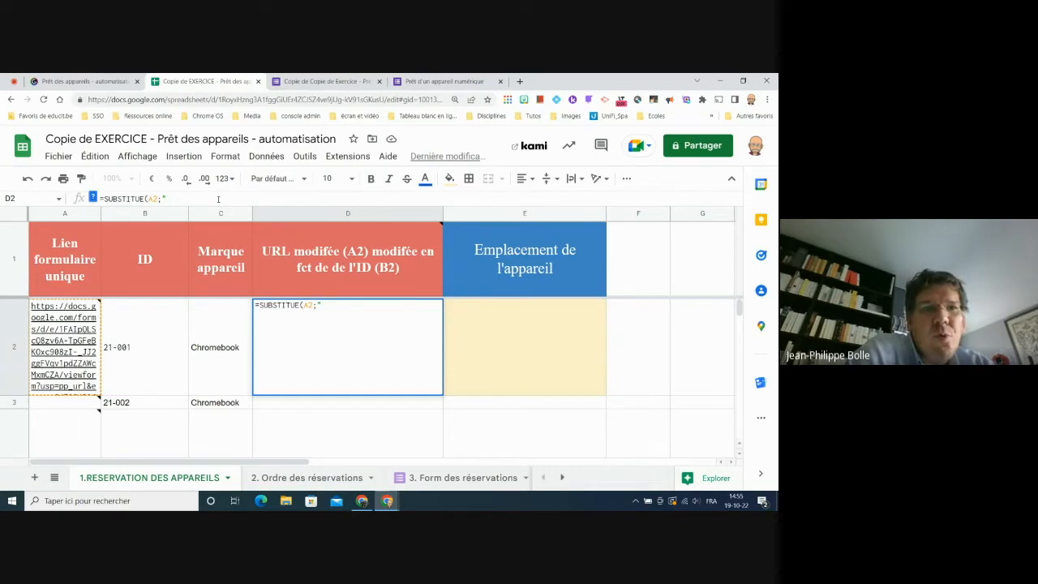
# - Check the formula on the Genially slide, return to Google Sheets and replace D2's content with =SI(B2<>" ";SUBSTITUE(SUBSTITUE(SUBSTITUE(A2;"ID";B2);" ";"%20");"&";"&");"")
pyautogui.click(87, 82)
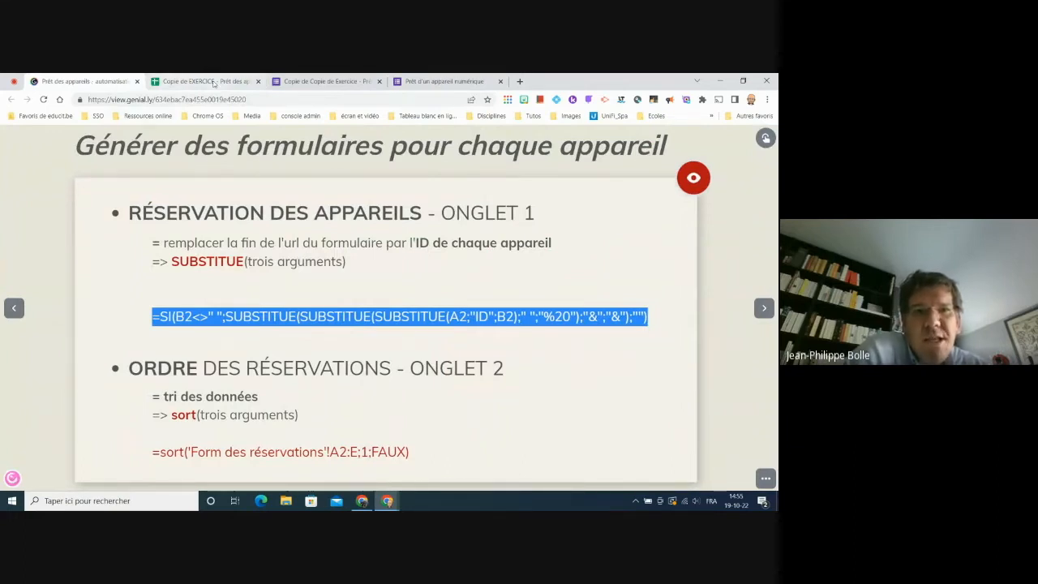
pyautogui.click(214, 82)
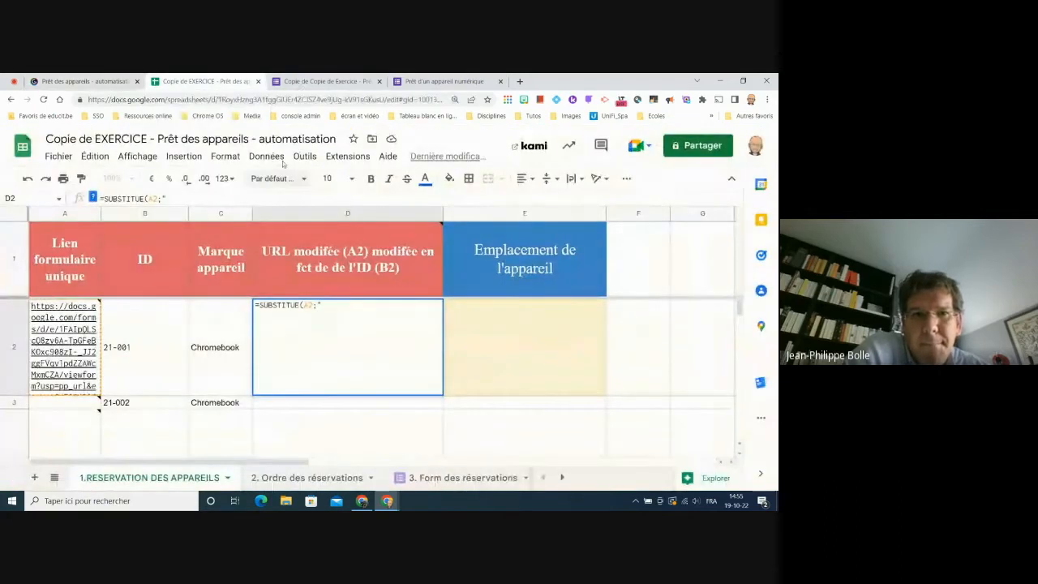
pyautogui.tripleClick(142, 199)
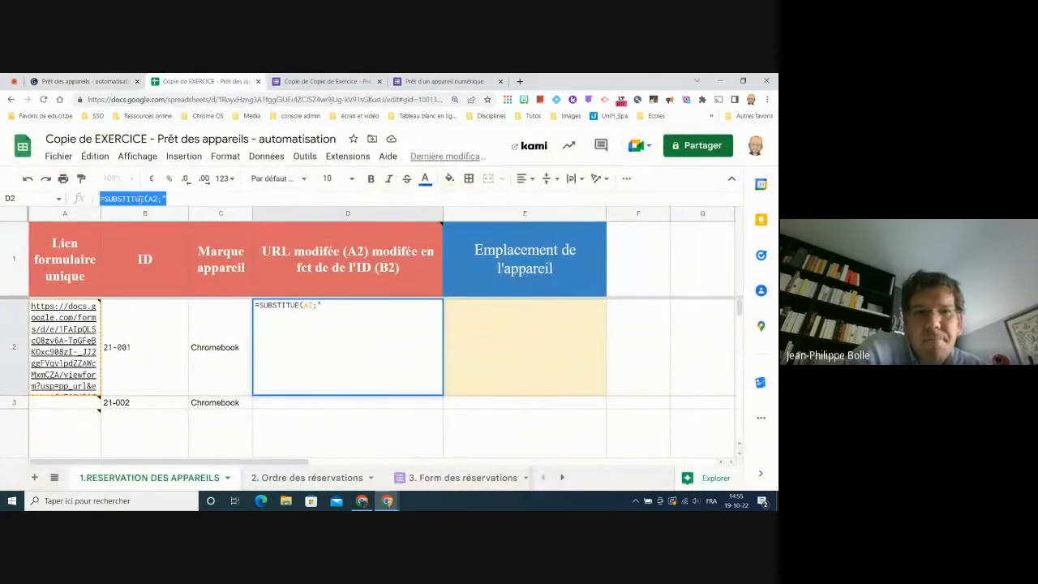
pyautogui.hotkey('ctrl', 'v')
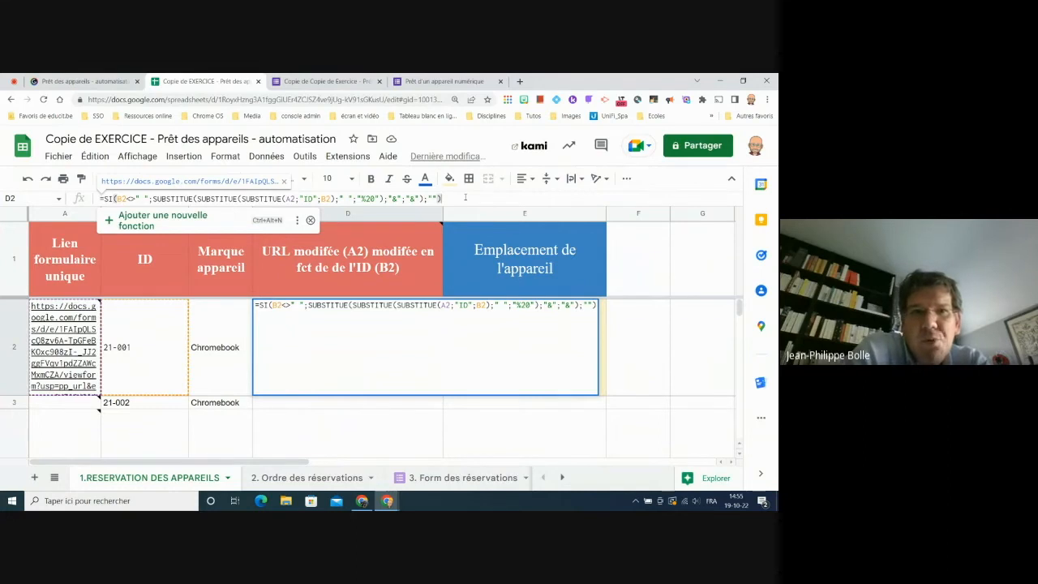
# - Enlarge the page zoom to 175 % and dismiss the new-function suggestion covering the sheet
pyautogui.click(766, 99)
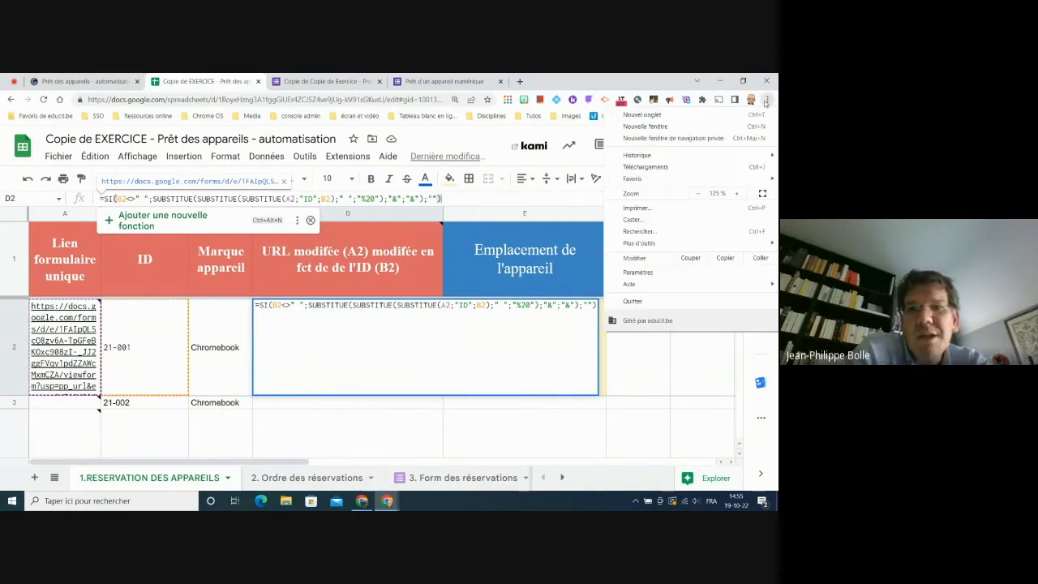
pyautogui.click(737, 194)
pyautogui.click(737, 193)
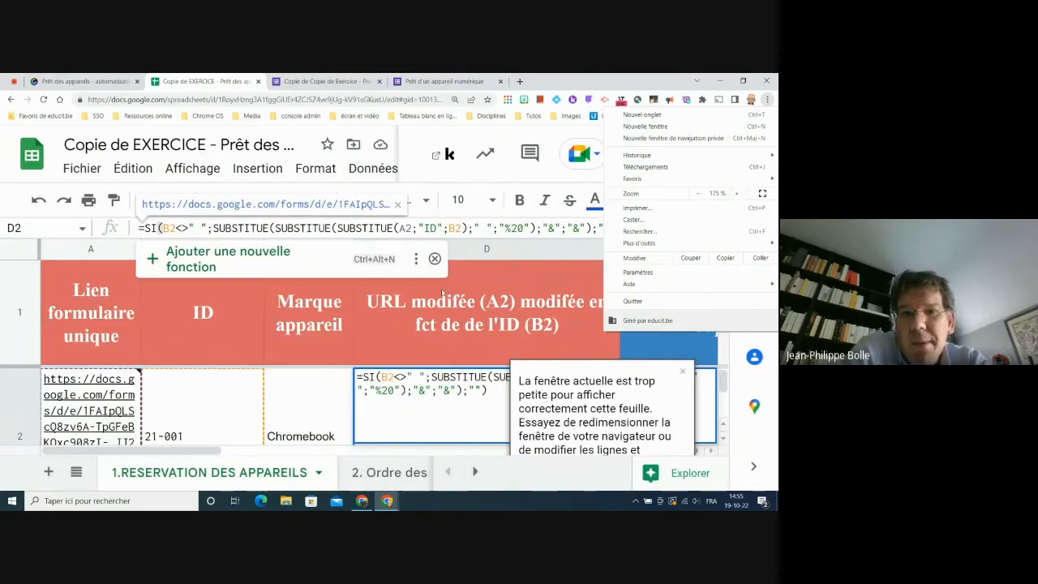
pyautogui.click(435, 263)
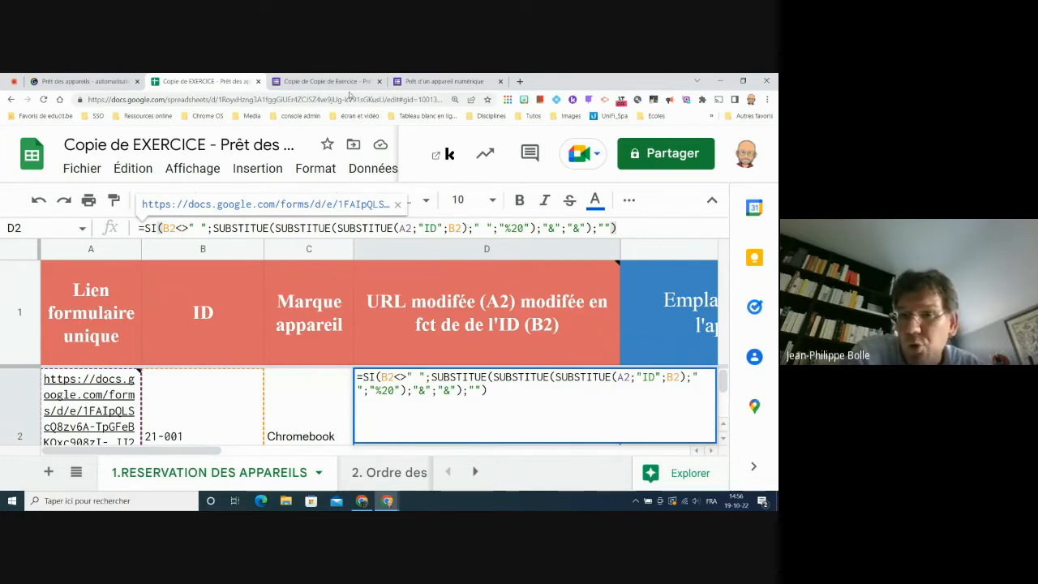
# - Review the form editor and the prefill page's device ID field, returning to the spreadsheet with the D2 formula
pyautogui.click(325, 81)
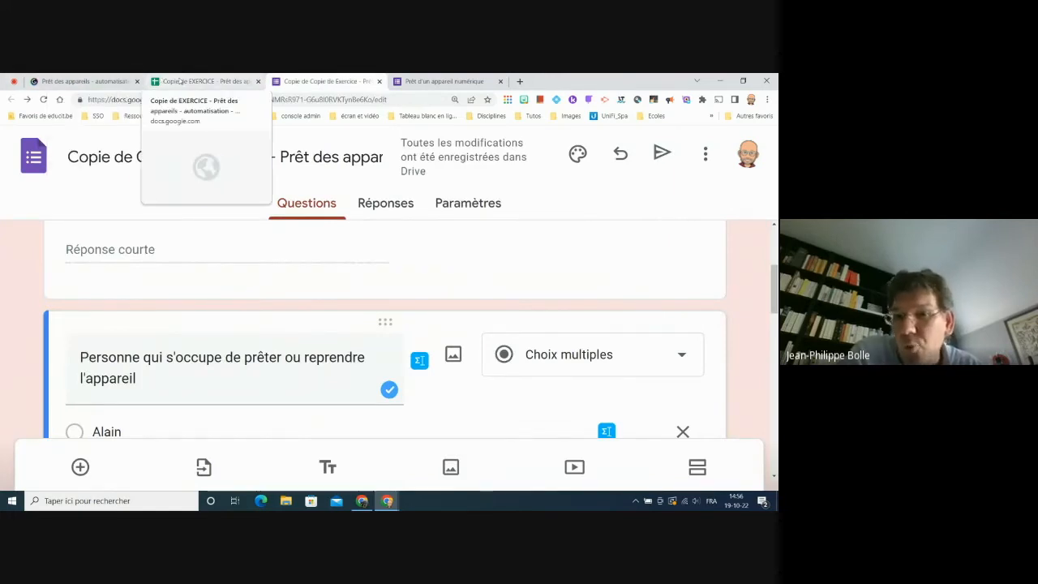
pyautogui.click(186, 81)
pyautogui.click(325, 81)
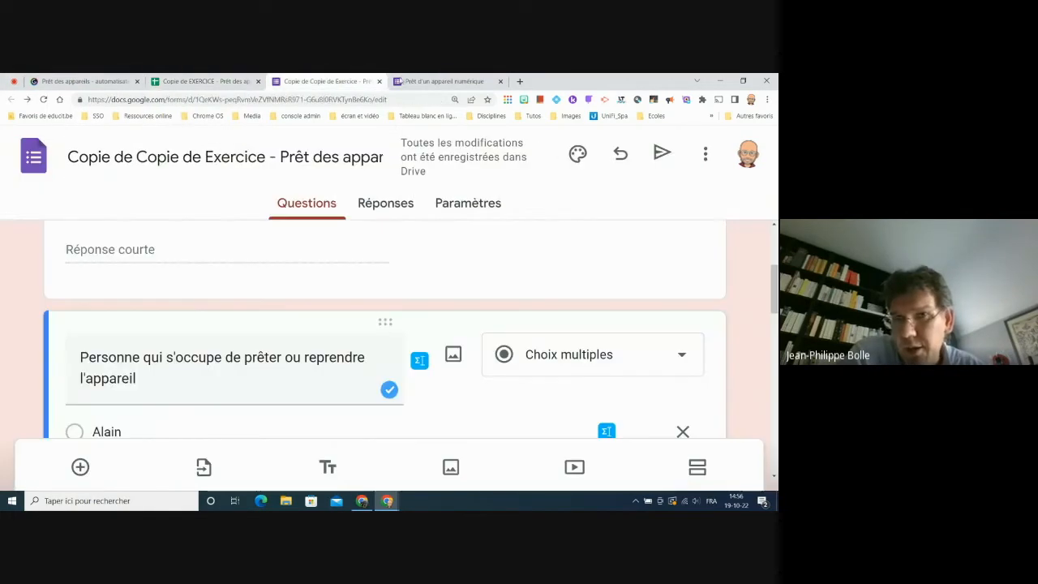
pyautogui.click(427, 81)
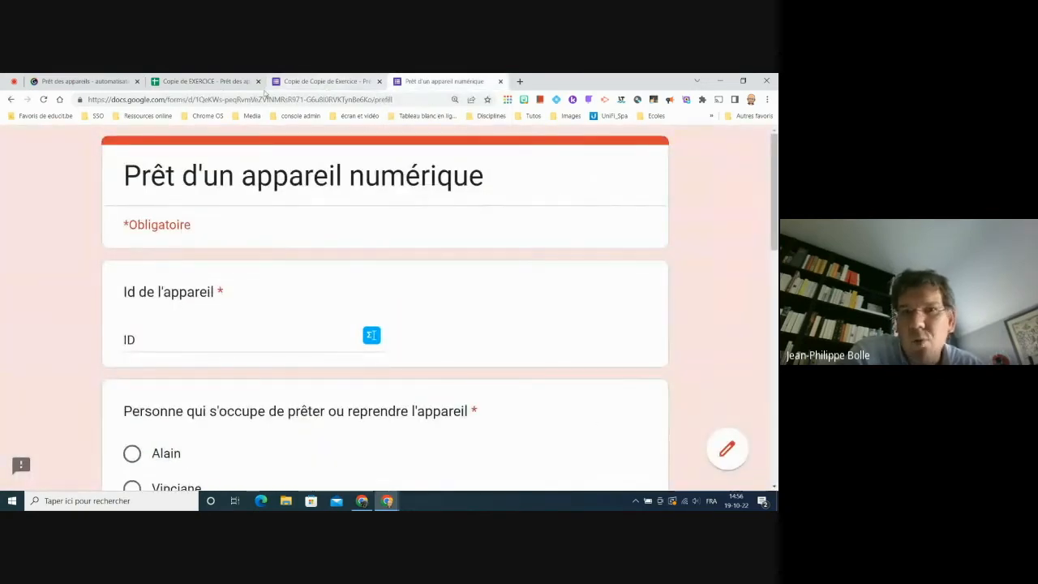
pyautogui.click(190, 82)
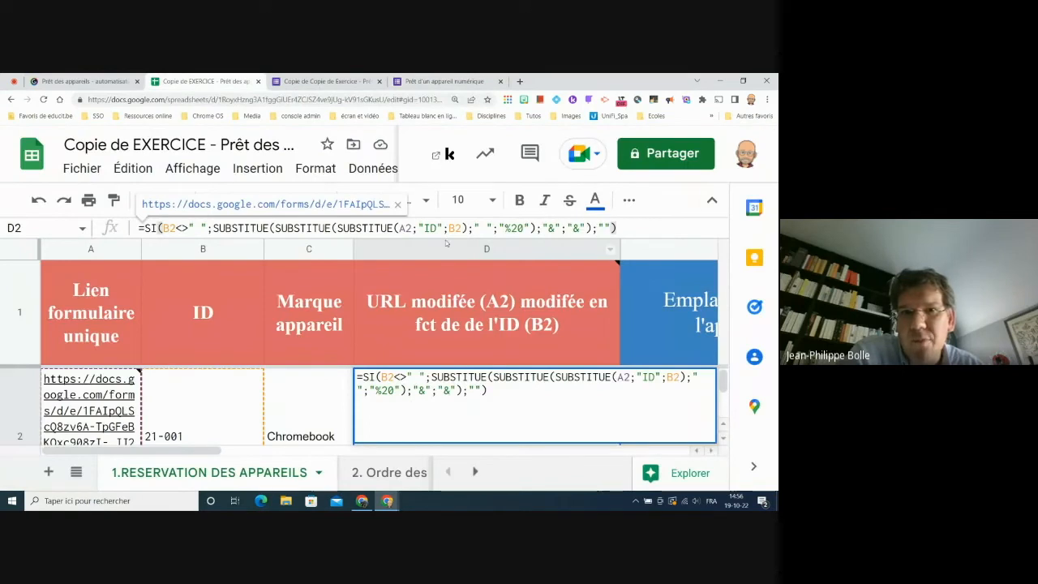
# - Reduce the page zoom to 100 % and apply the SI/SUBSTITUE formula in cell D2
pyautogui.click(767, 99)
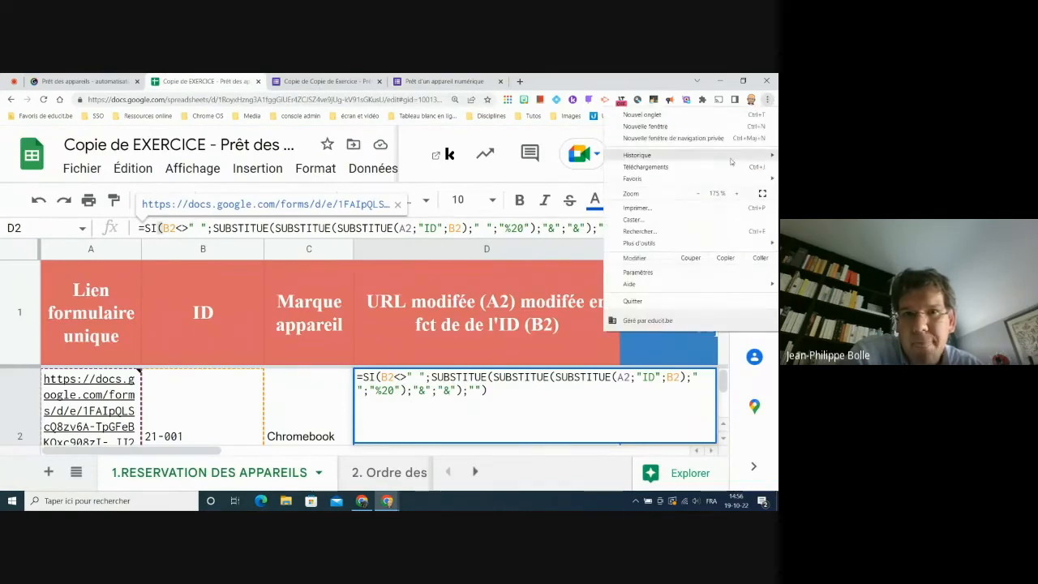
pyautogui.click(698, 194)
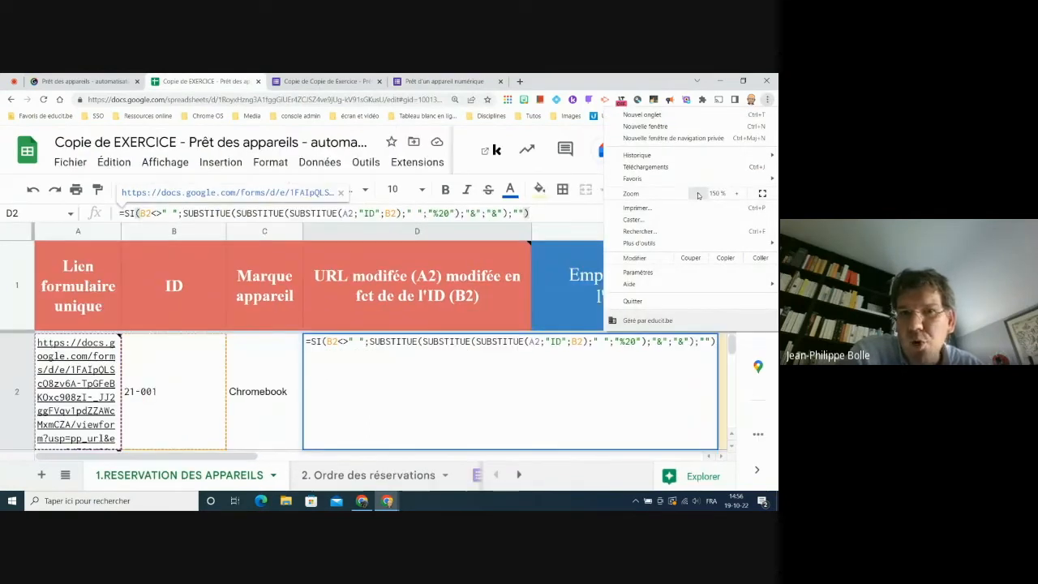
pyautogui.click(698, 194)
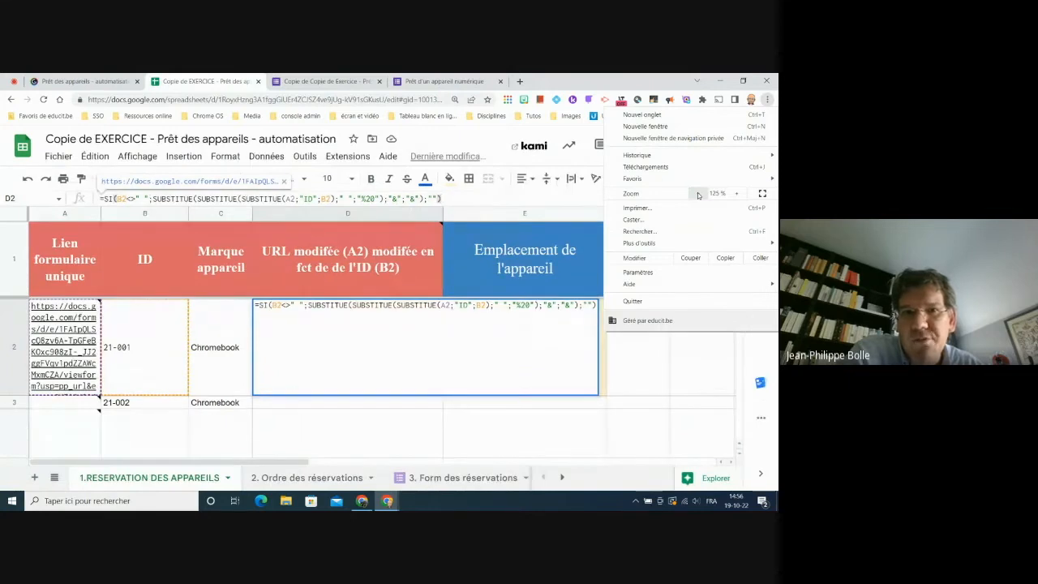
pyautogui.click(699, 194)
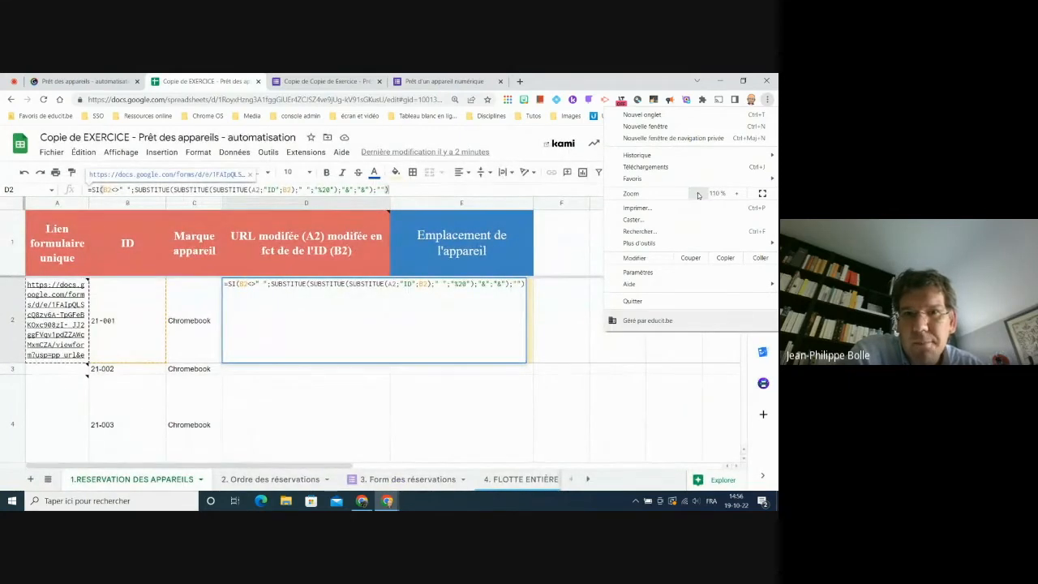
pyautogui.click(698, 193)
pyautogui.click(257, 321)
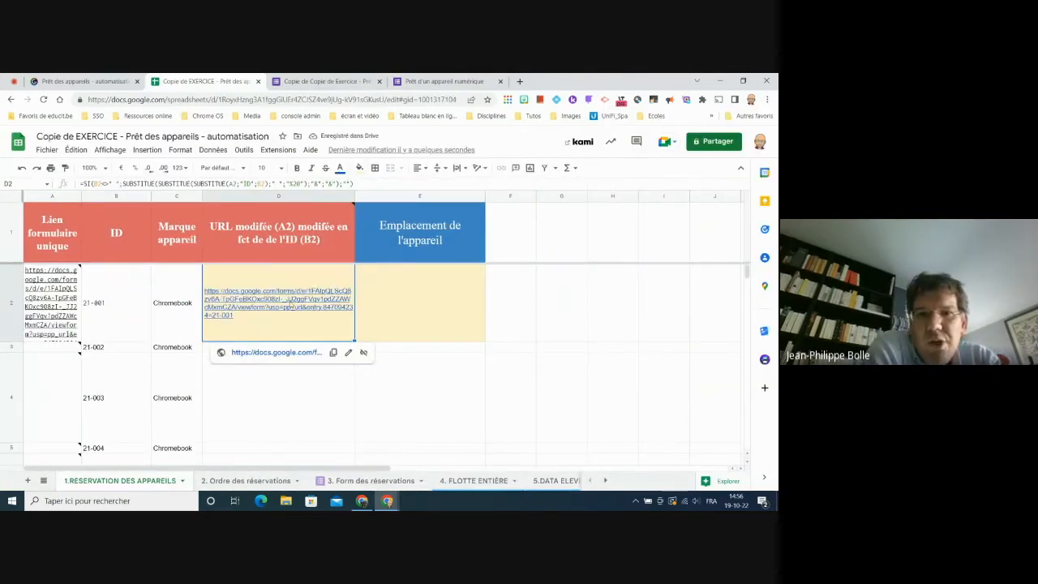
# - Compare the URL generated in cell D2 with the source form link in A2
pyautogui.click(401, 316)
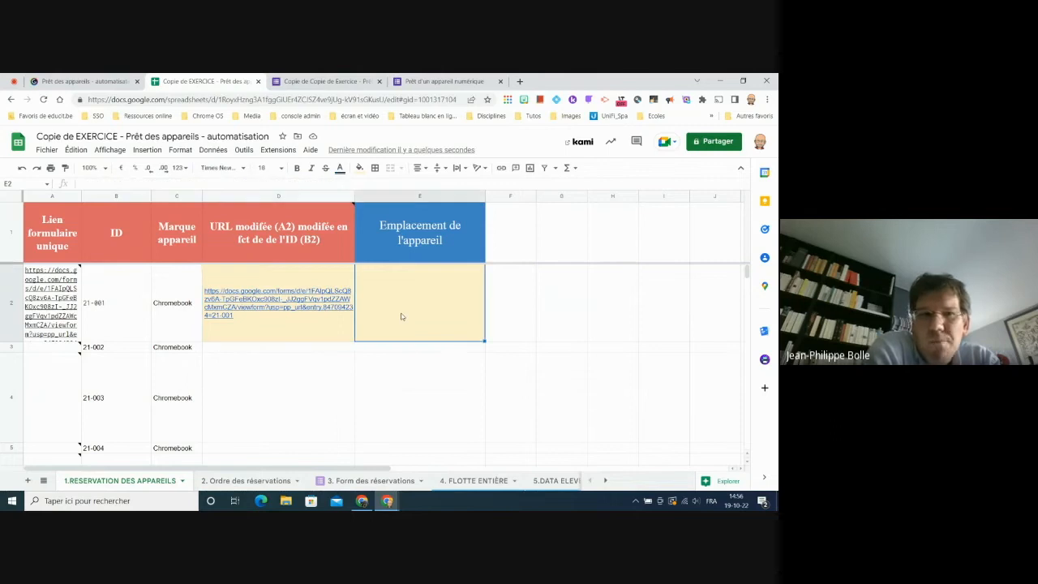
pyautogui.click(297, 311)
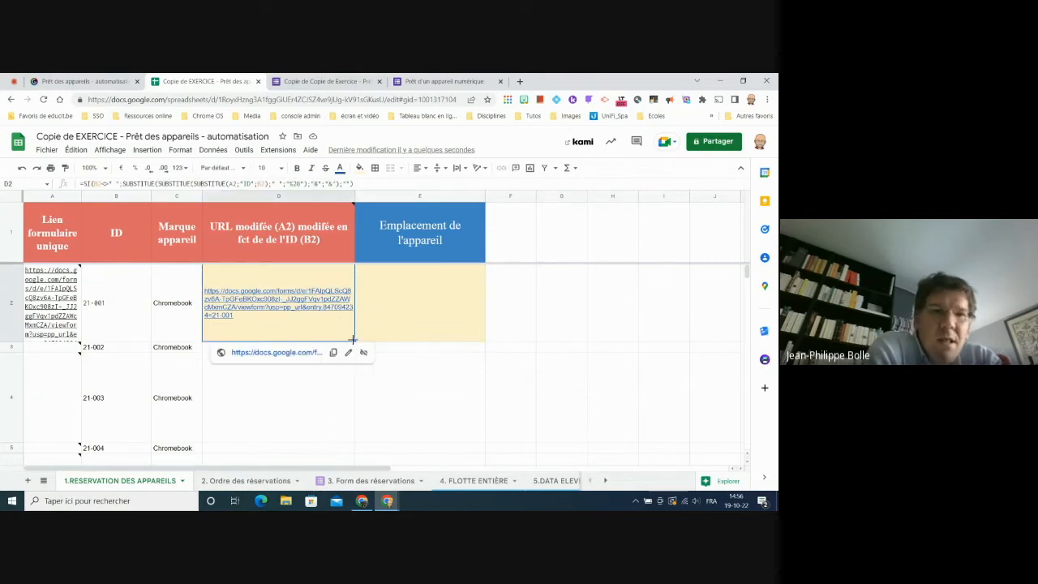
pyautogui.moveTo(351, 340); pyautogui.dragTo(300, 301)
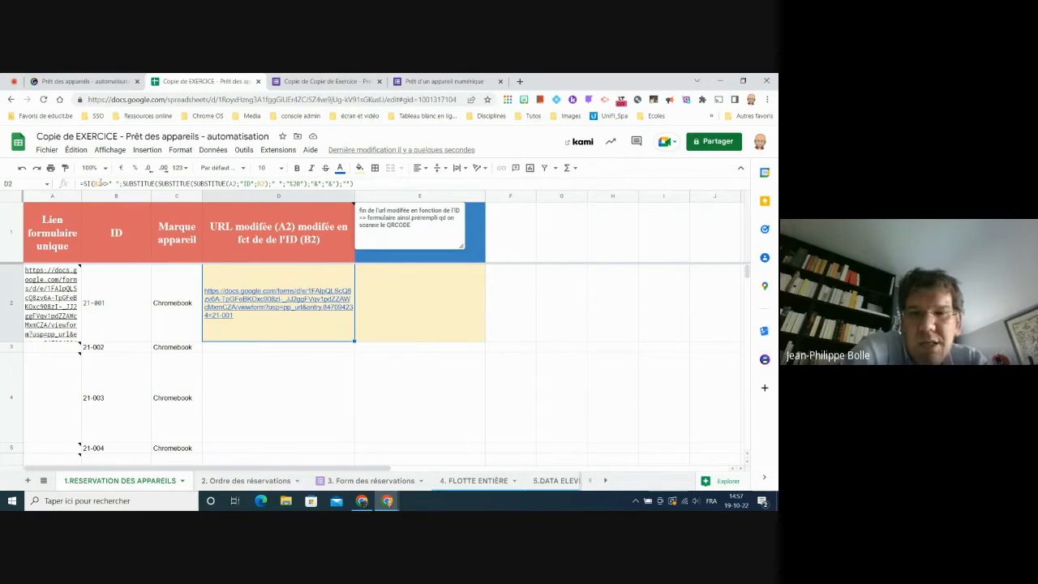
pyautogui.click(55, 302)
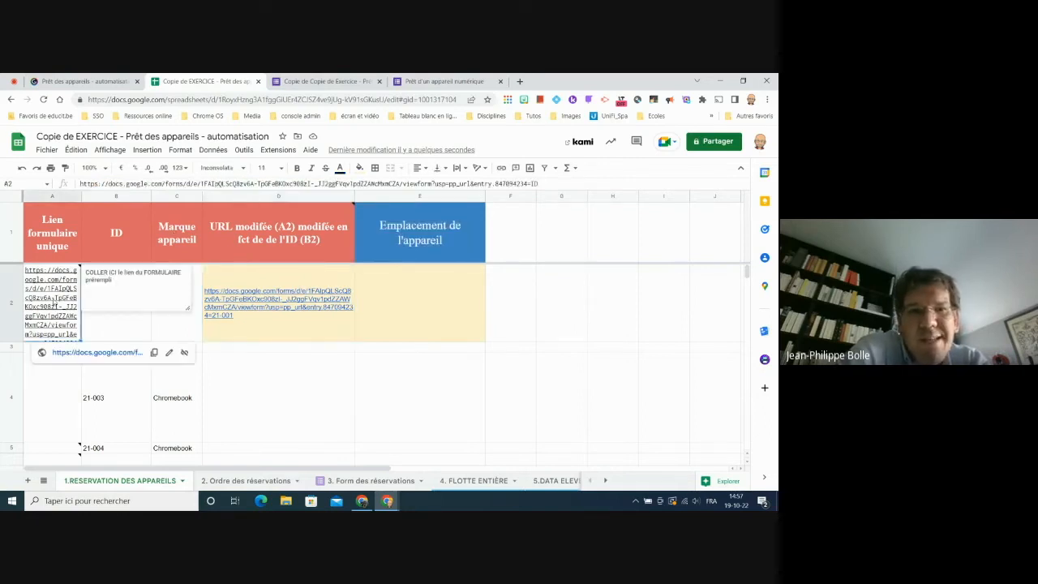
pyautogui.click(251, 328)
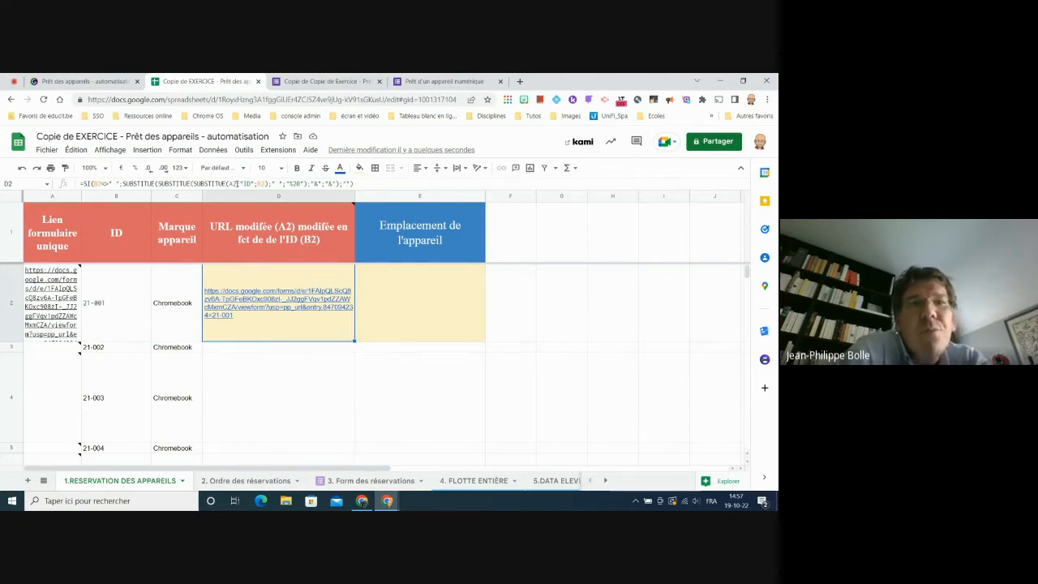
# - Try to lock the A2 reference in D2's formula by writing it as &A&2 and applying the formula
pyautogui.click(237, 184)
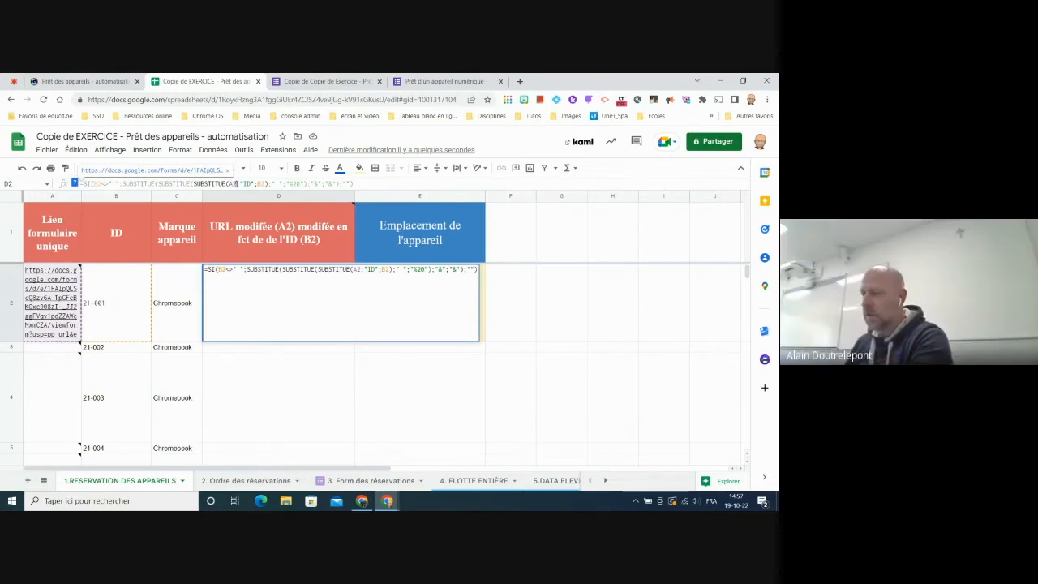
pyautogui.write('&')
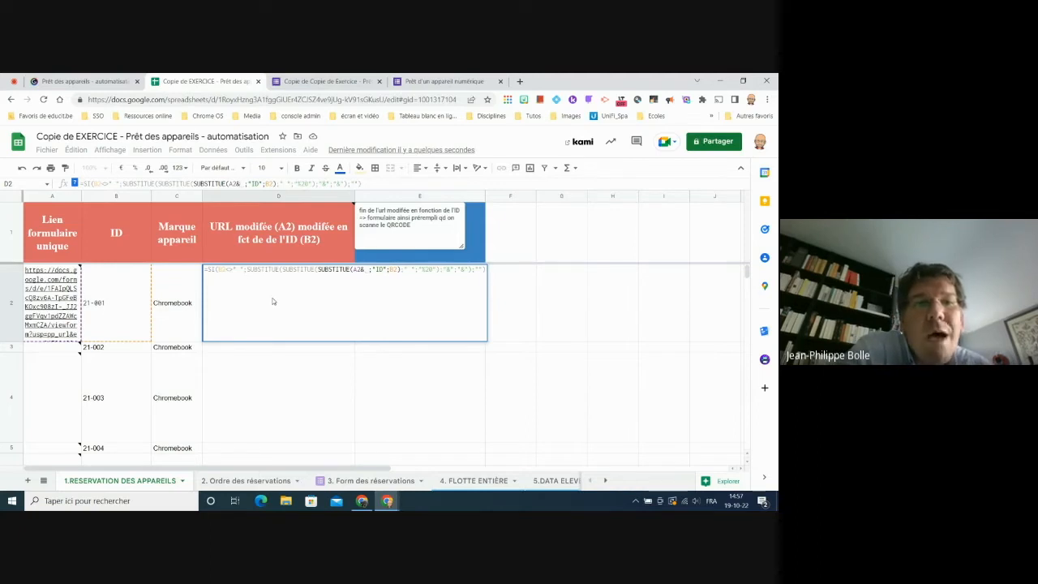
pyautogui.press('BackSpace')
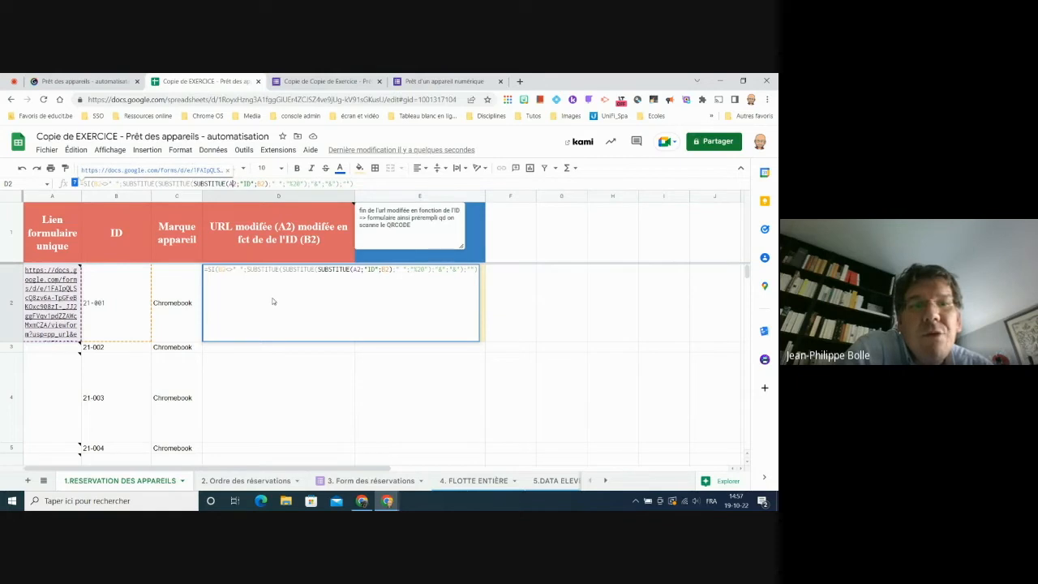
pyautogui.press('Left')
pyautogui.write('&')
pyautogui.press('Left')
pyautogui.press('Left')
pyautogui.write('&')
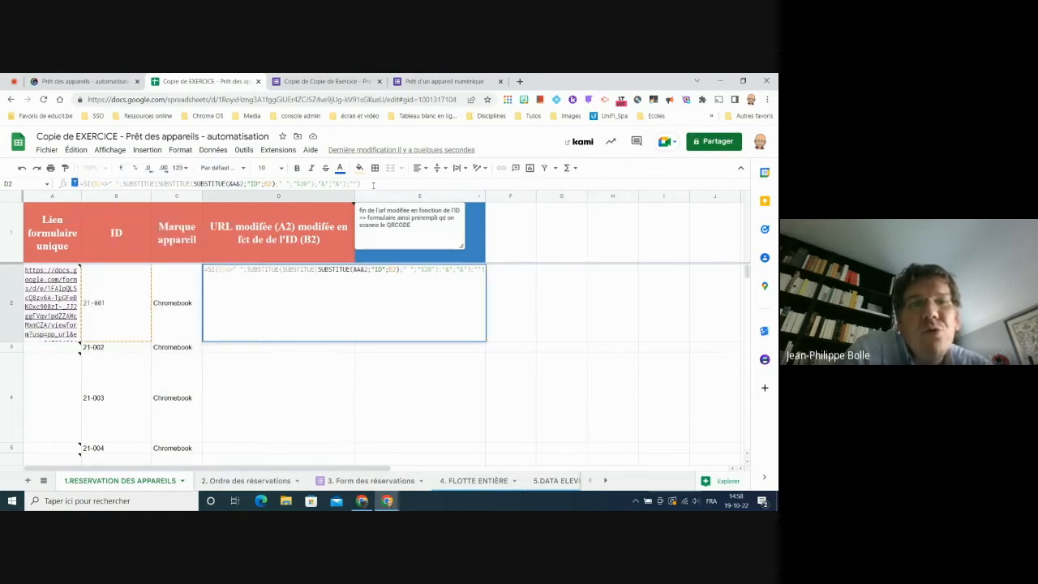
pyautogui.press('Return')
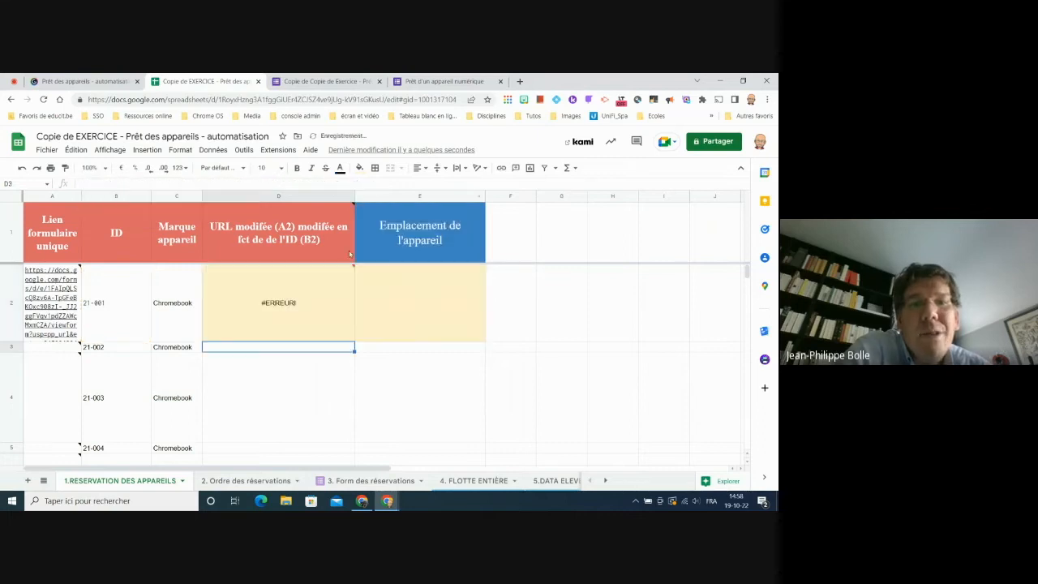
# - Correct the form link reference in D2's formula to the absolute reference $A$2 and apply it
pyautogui.click(299, 304)
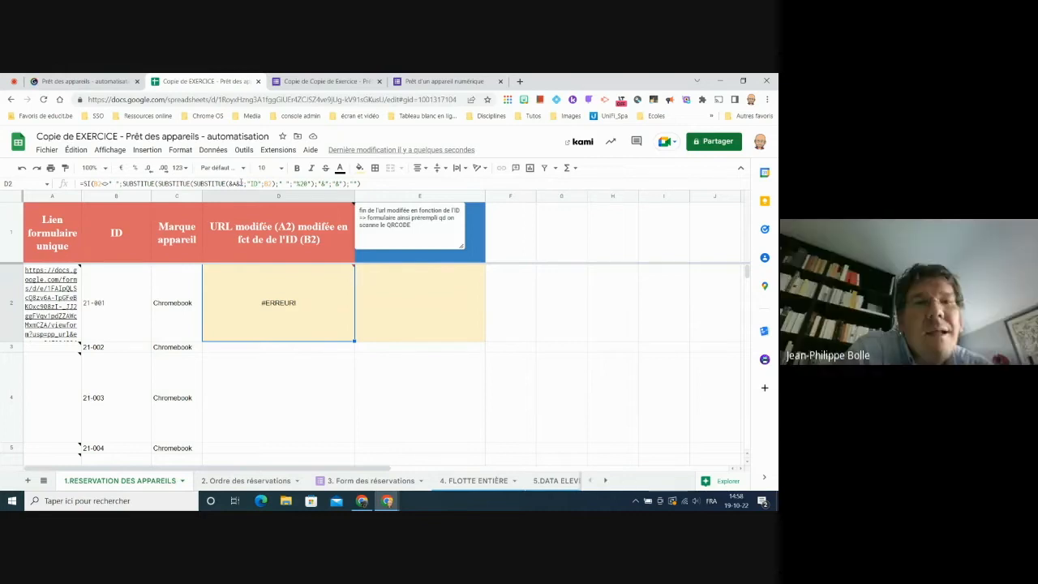
pyautogui.click(238, 183)
pyautogui.press('BackSpace')
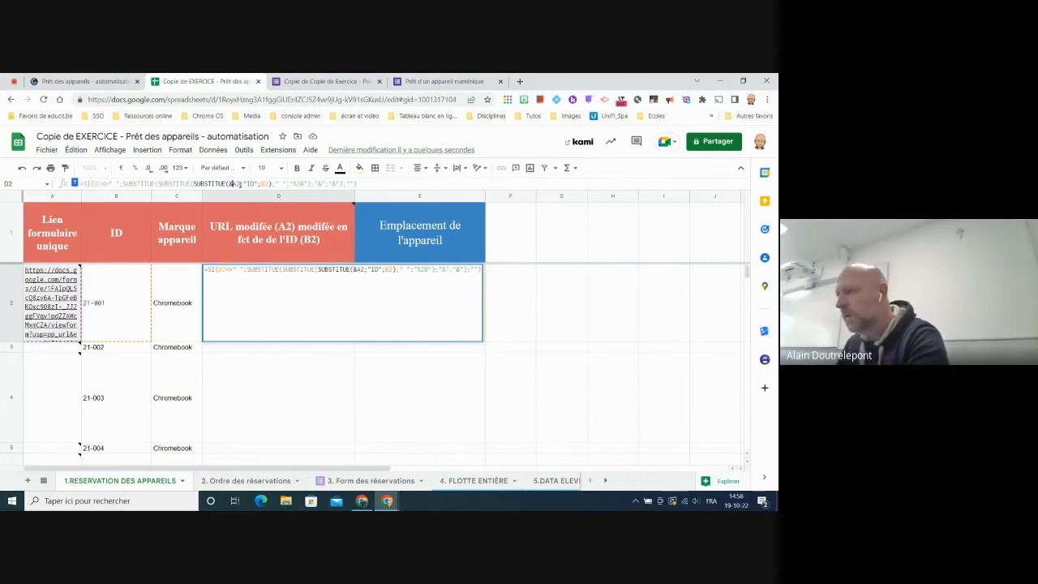
pyautogui.press('BackSpace')
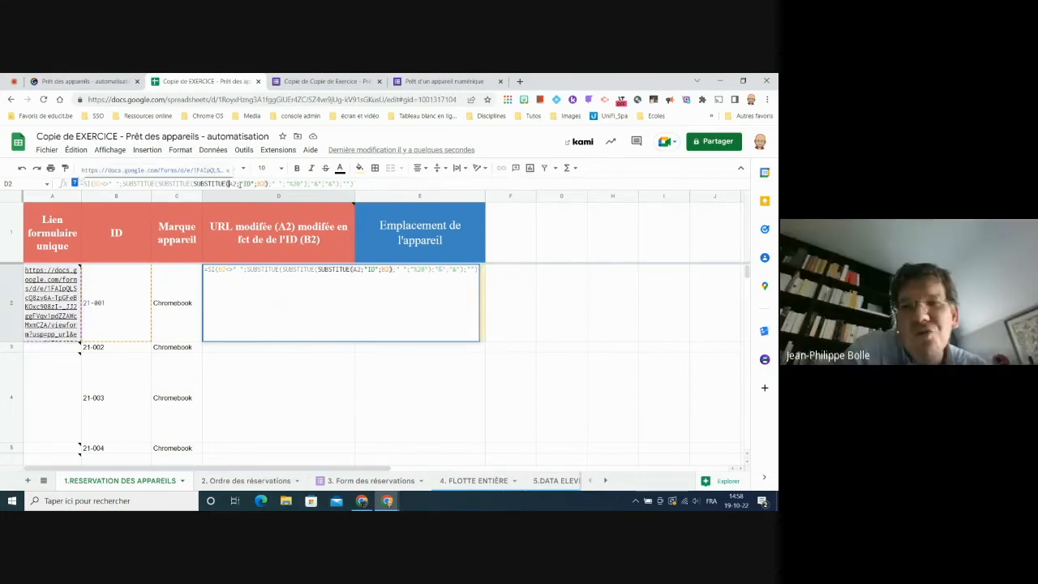
pyautogui.write('$A$')
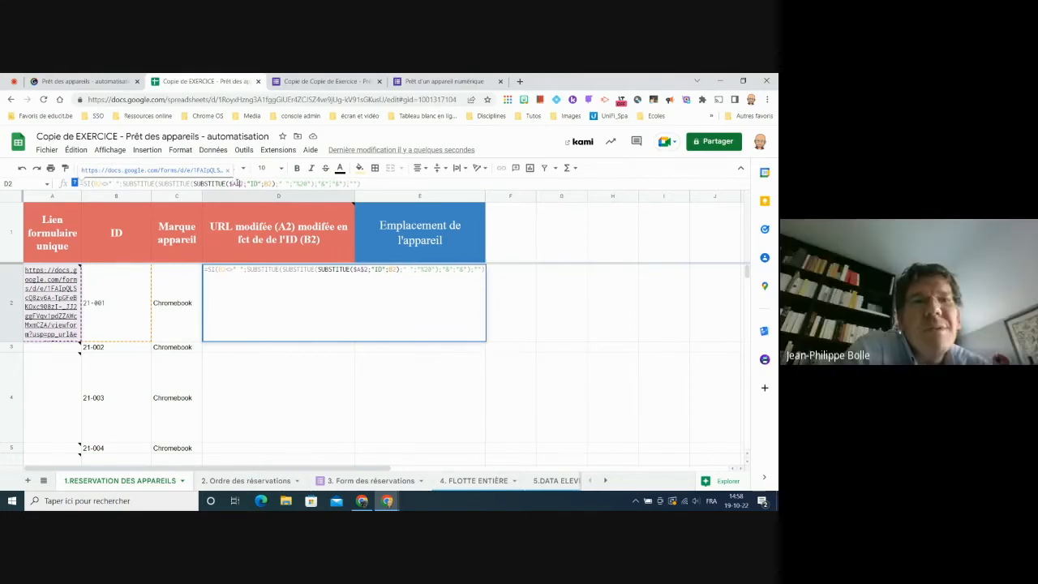
pyautogui.press('Return')
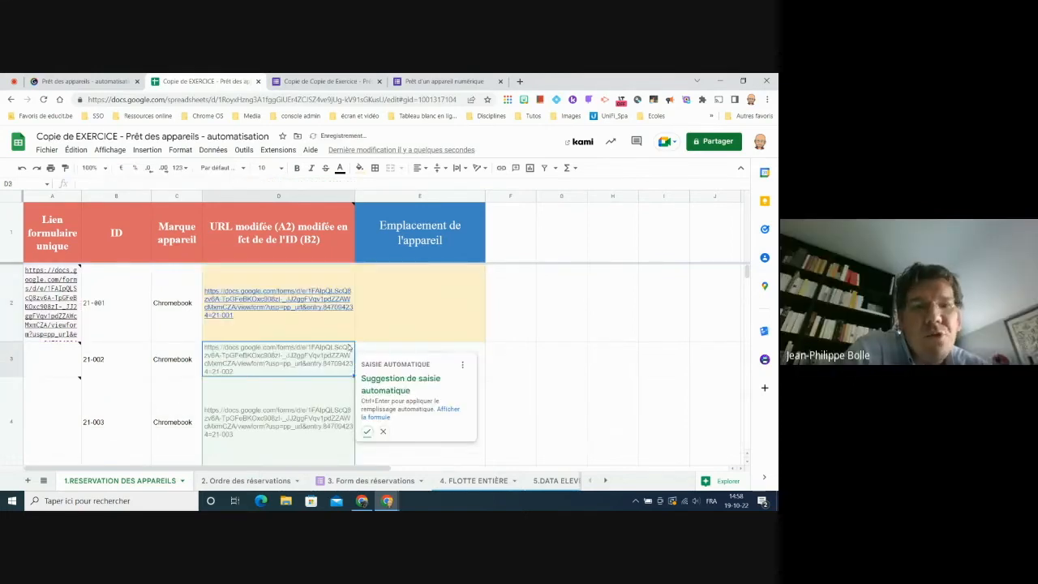
# - Accept the suggested autofill of the formula down column D and check the URLs generated for the other device IDs
pyautogui.click(366, 432)
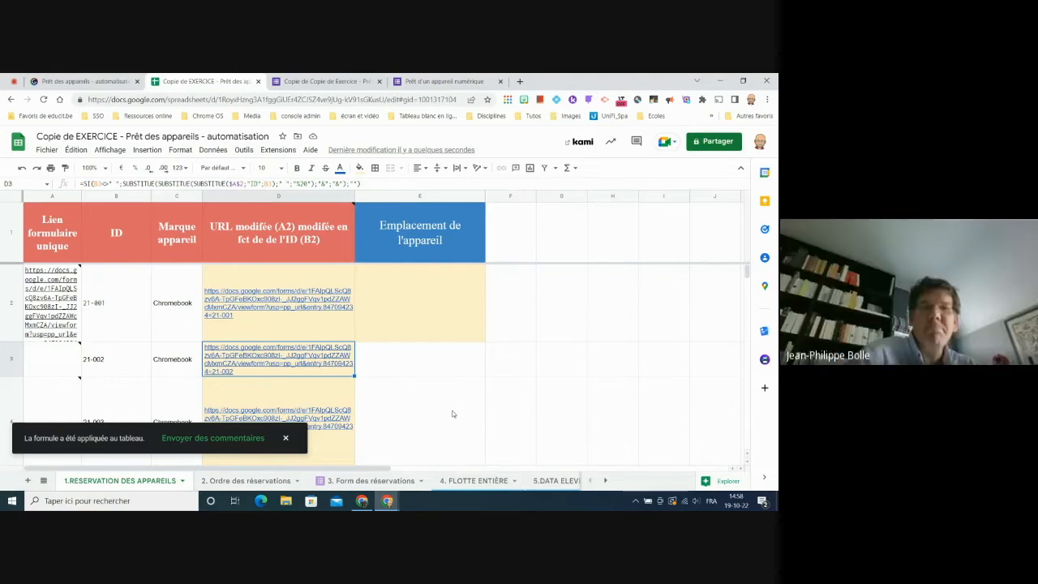
pyautogui.scroll(-15, 450, 397)
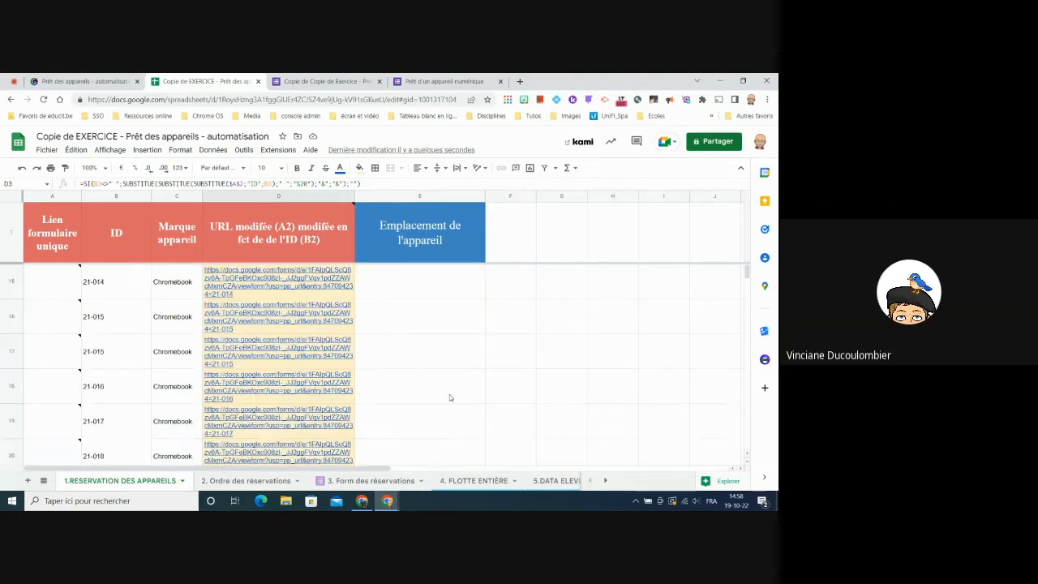
pyautogui.scroll(15, 450, 394)
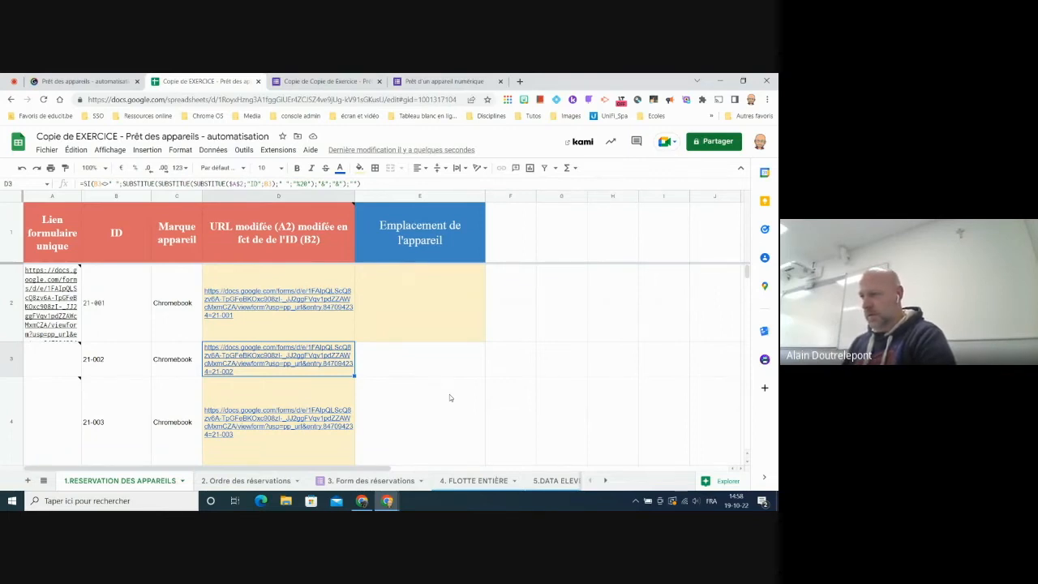
pyautogui.scroll(-3, 450, 397)
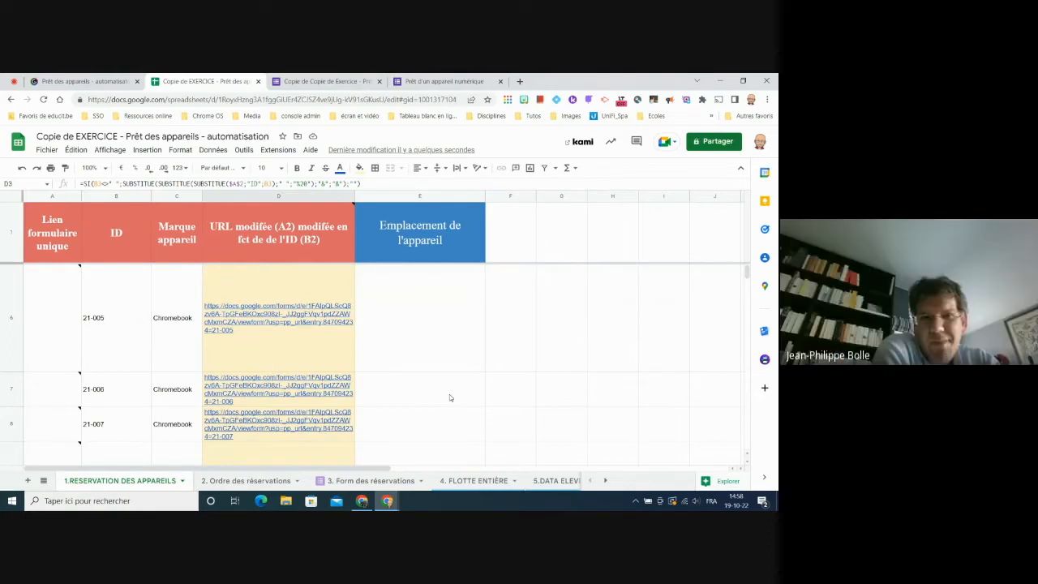
pyautogui.scroll(3, 449, 394)
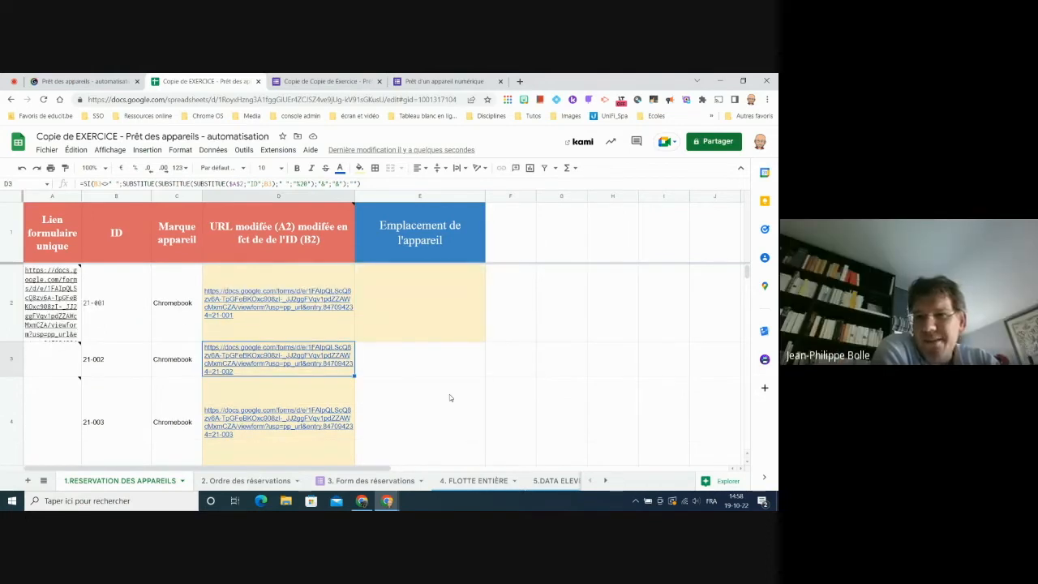
# - Open the link generated in cell D4 for device 21-003 to check the prefilled form
pyautogui.click(301, 306)
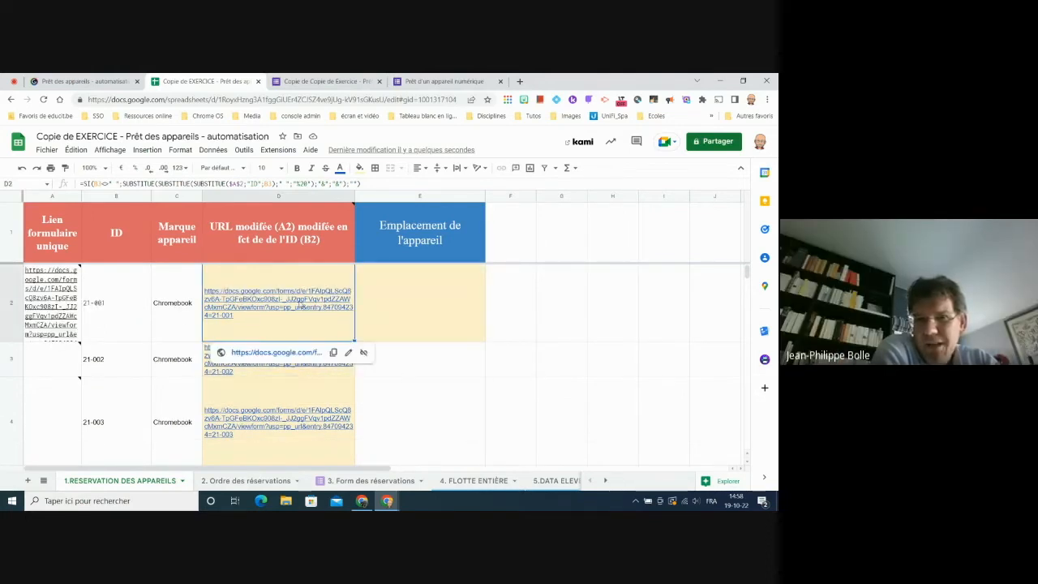
pyautogui.click(275, 425)
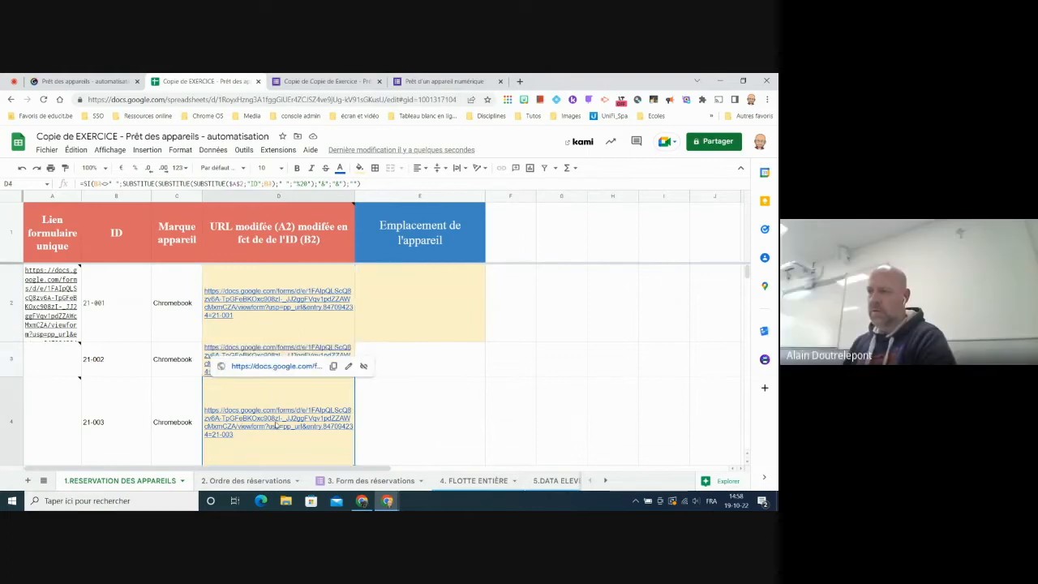
pyautogui.click(280, 367)
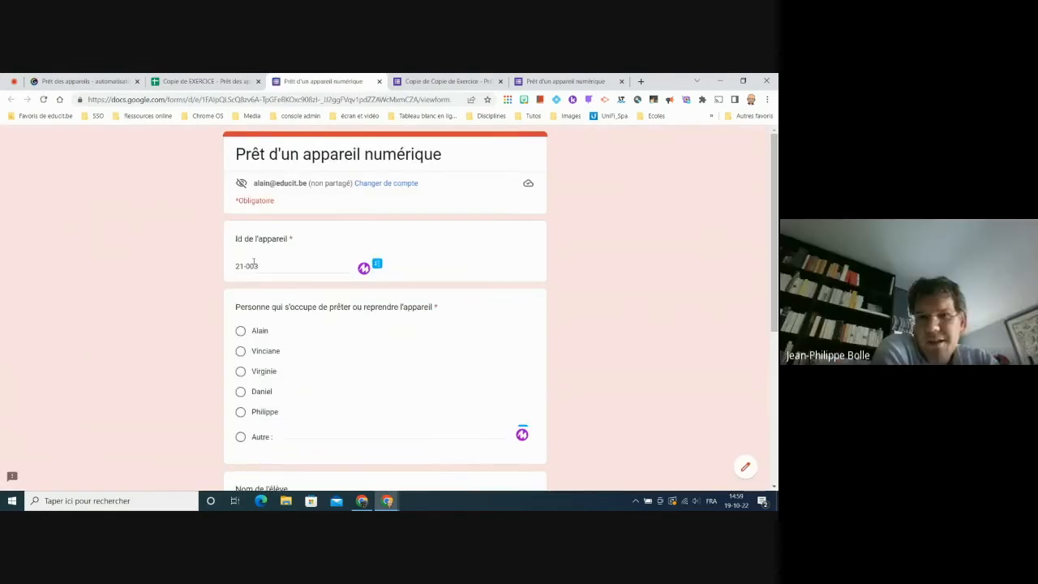
# - Close the three open form pages and return to sheet 1.RESERVATION DES APPAREILS in the exercise spreadsheet
pyautogui.click(186, 82)
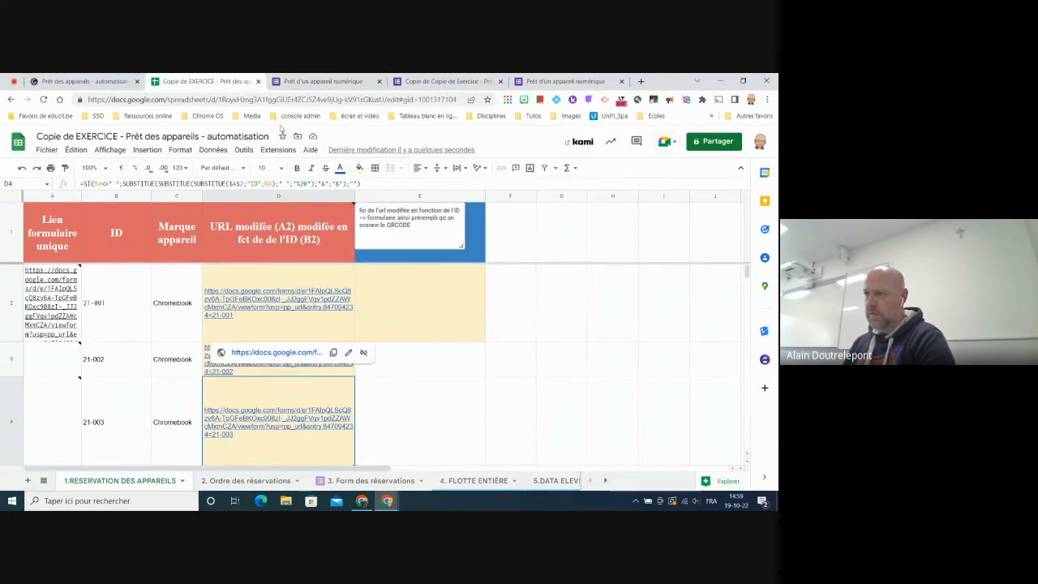
pyautogui.click(548, 77)
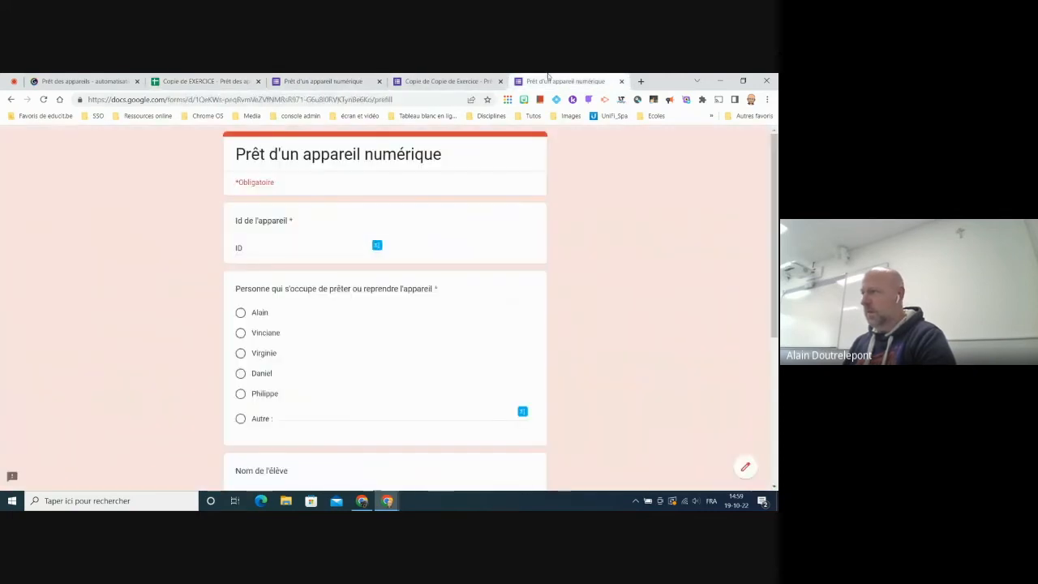
pyautogui.click(621, 82)
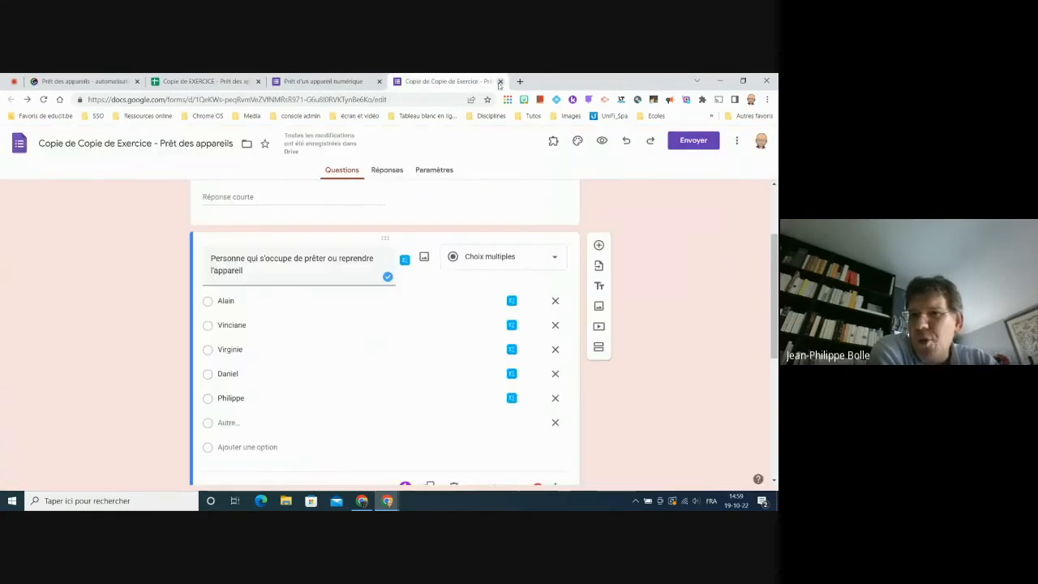
pyautogui.click(500, 81)
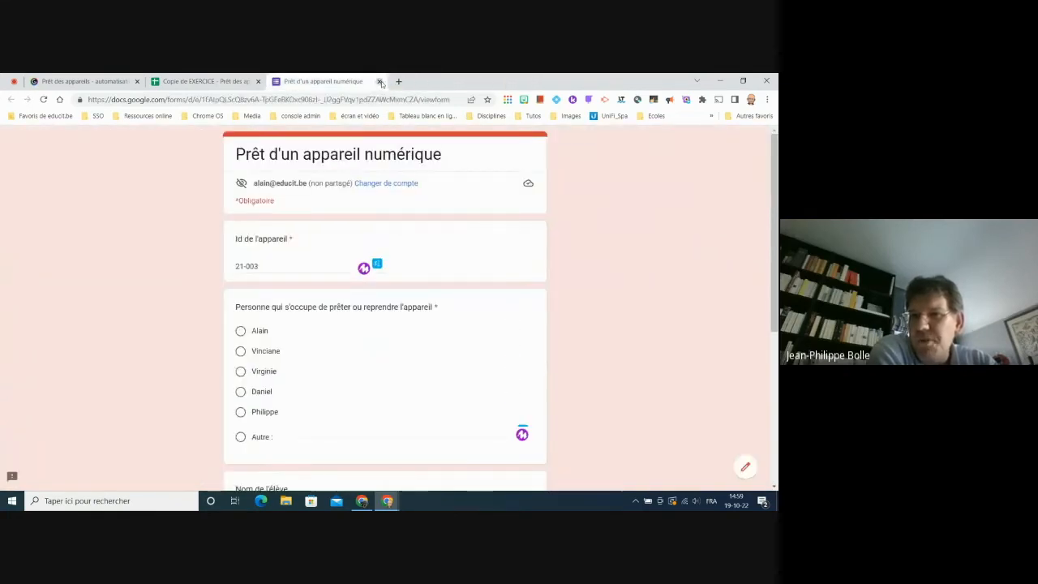
pyautogui.click(378, 81)
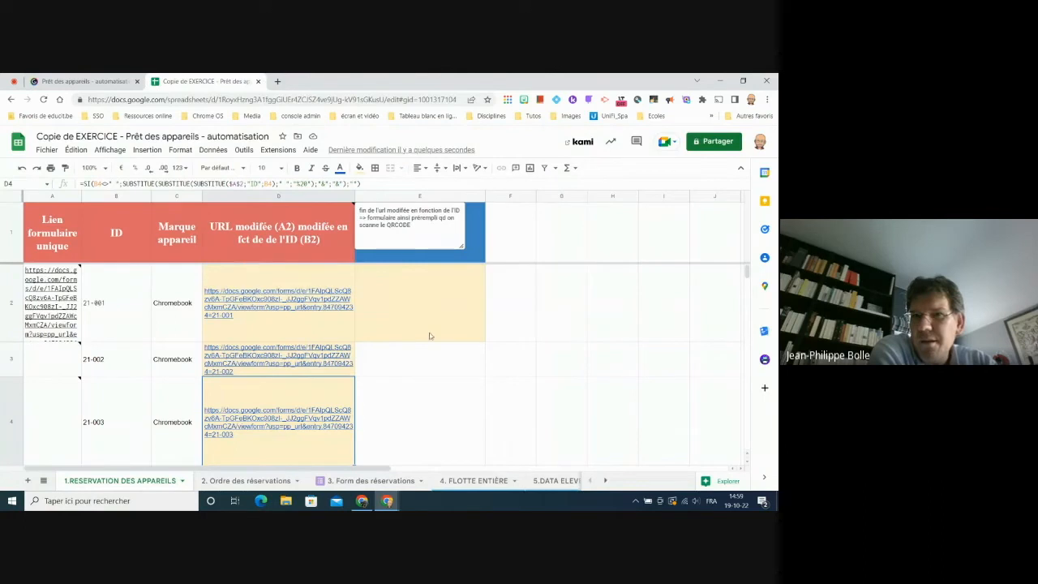
pyautogui.click(428, 336)
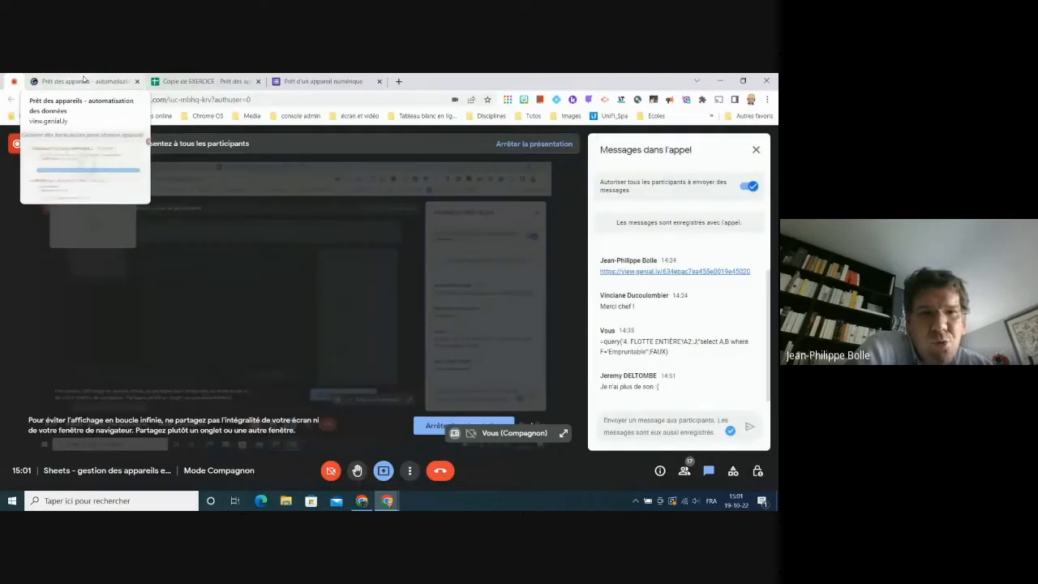
# - Switch to the exercise spreadsheet, dismiss the presentation notification and view the 3. Form des réservations sheet
pyautogui.click(183, 82)
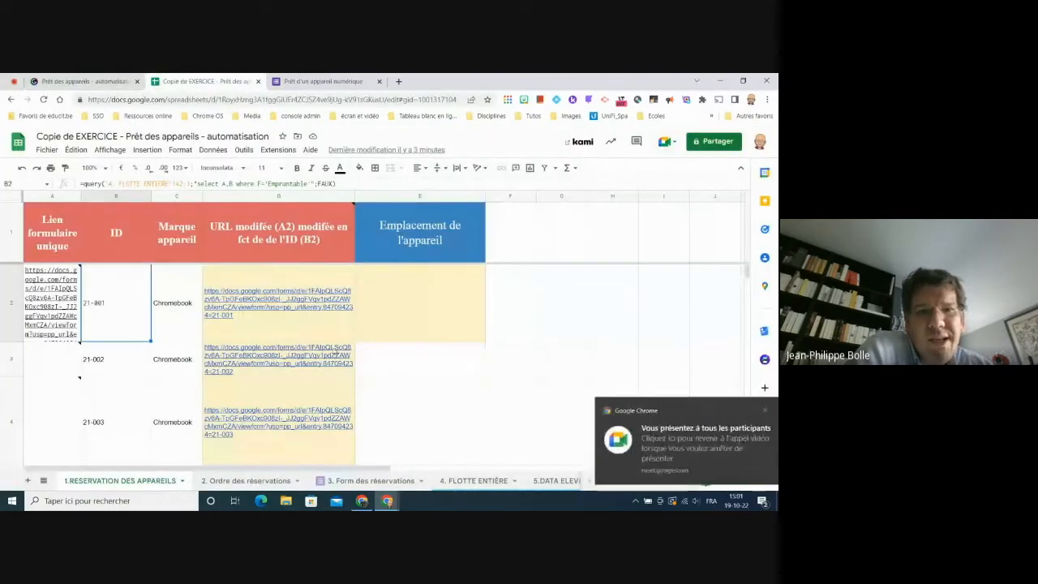
pyautogui.click(757, 411)
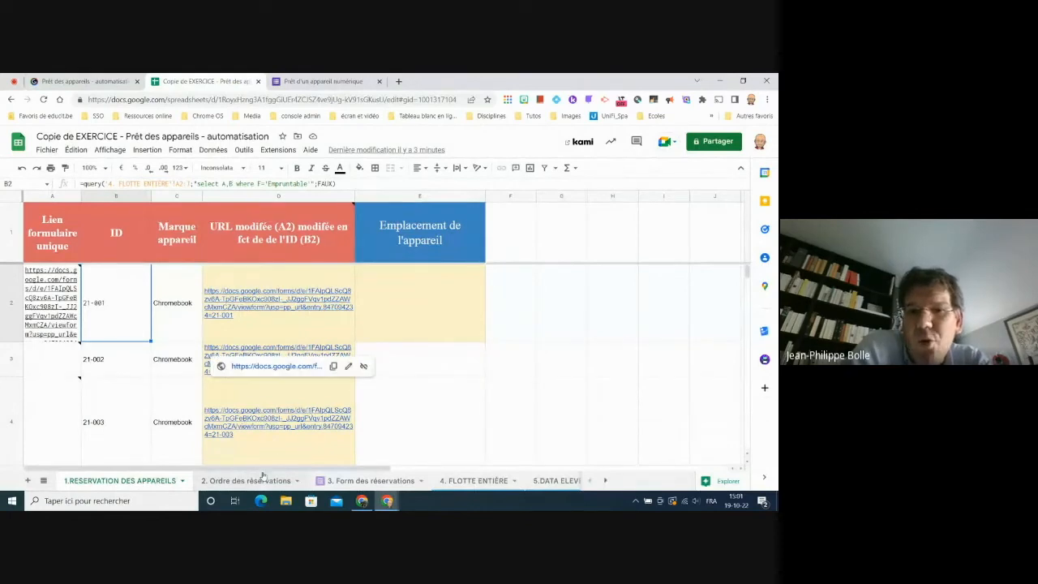
pyautogui.click(330, 480)
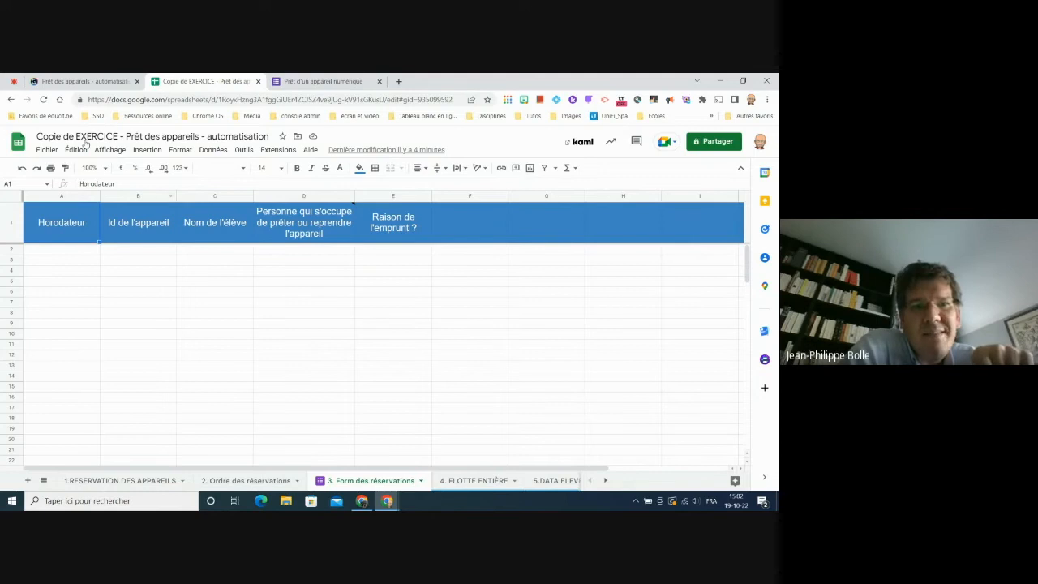
# - Open the example spreadsheet linked in the presentation and examine its Form des réservations and Ordre des réservations sheets
pyautogui.click(81, 81)
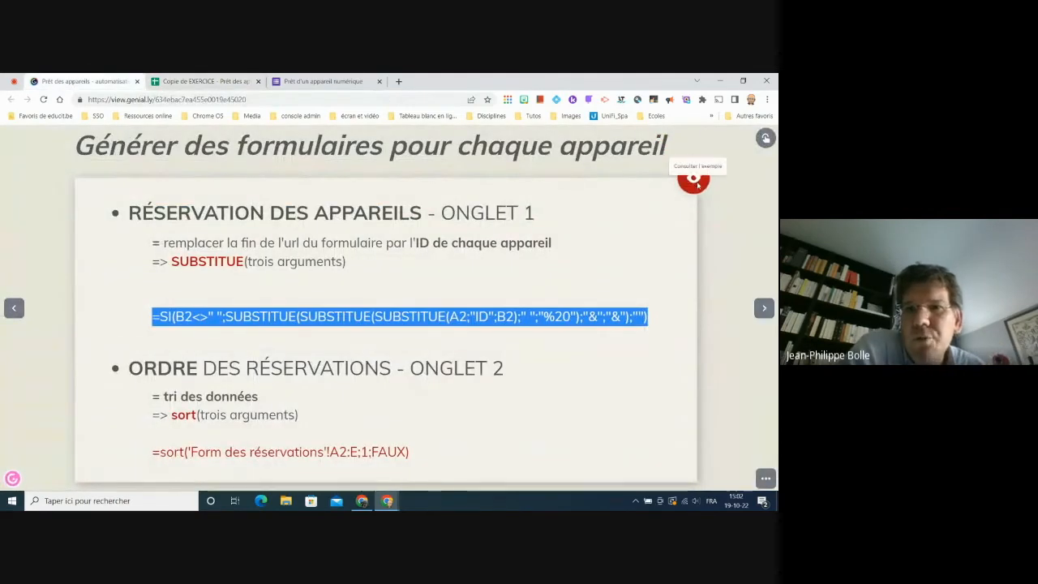
pyautogui.click(699, 186)
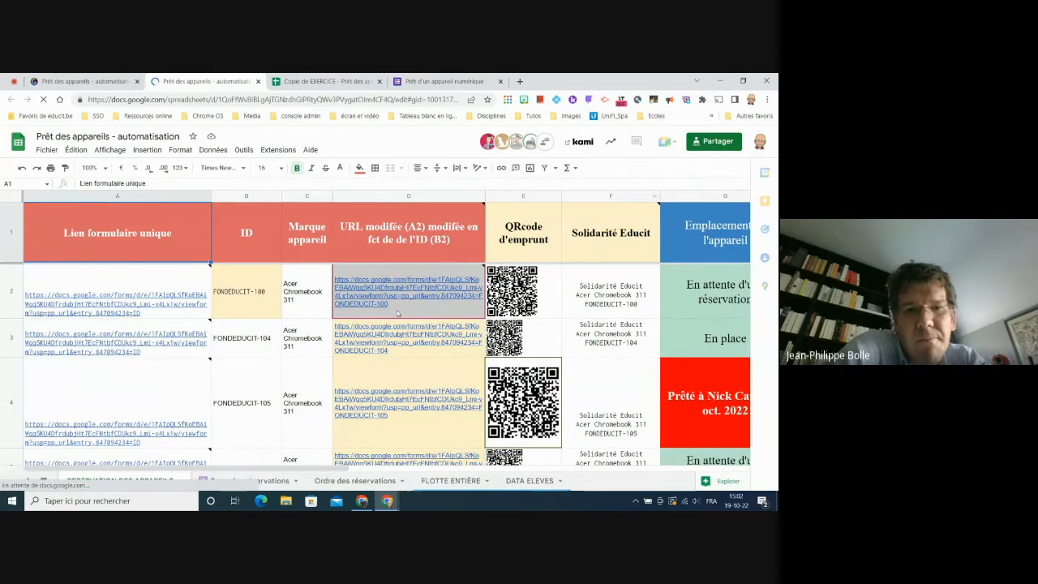
pyautogui.click(228, 482)
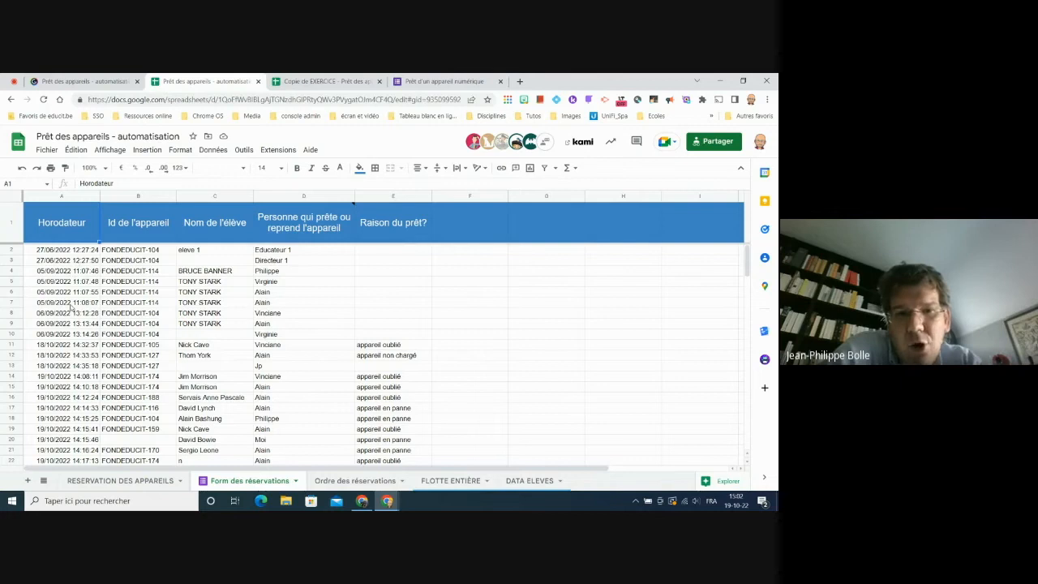
pyautogui.click(343, 482)
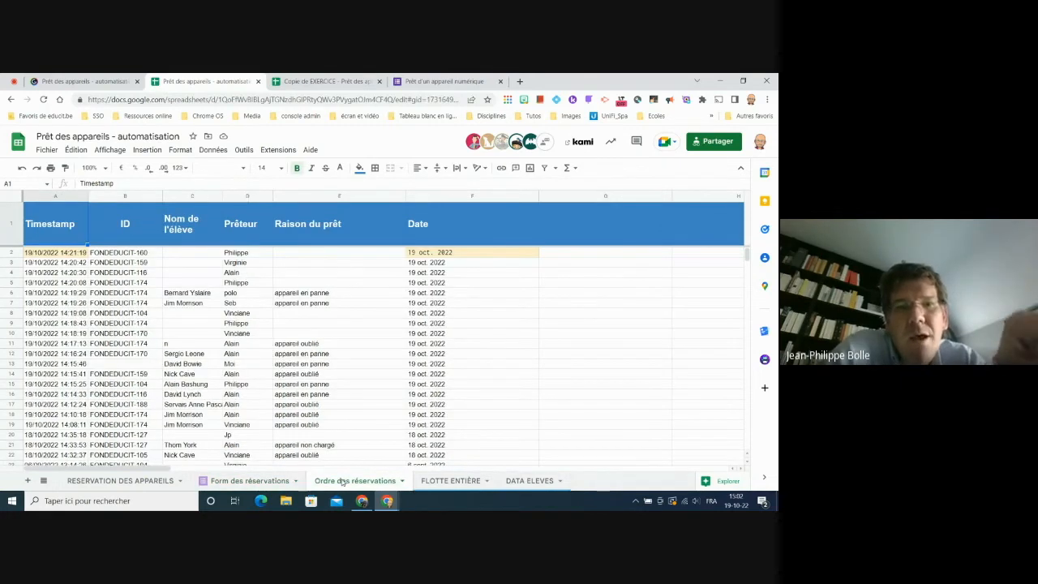
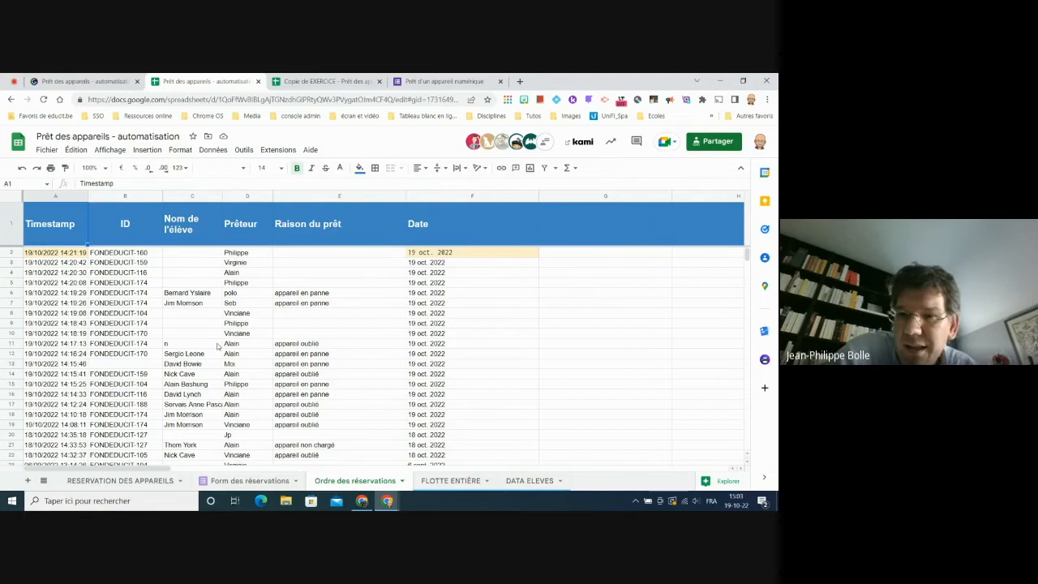
pyautogui.click(200, 295)
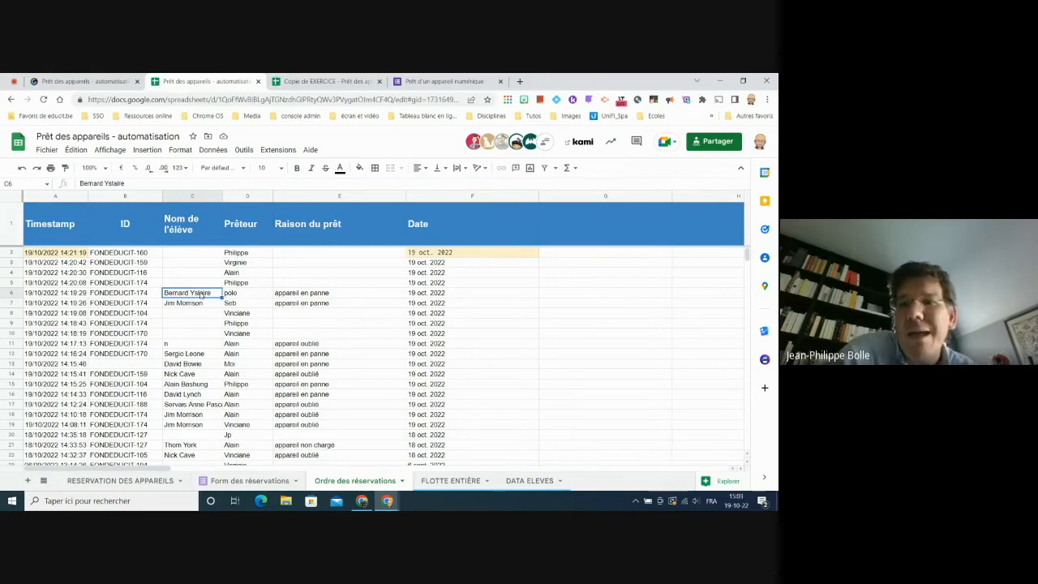
# - Switch back to the exercise copy and open its 2. Ordre des réservations sheet
pyautogui.click(315, 85)
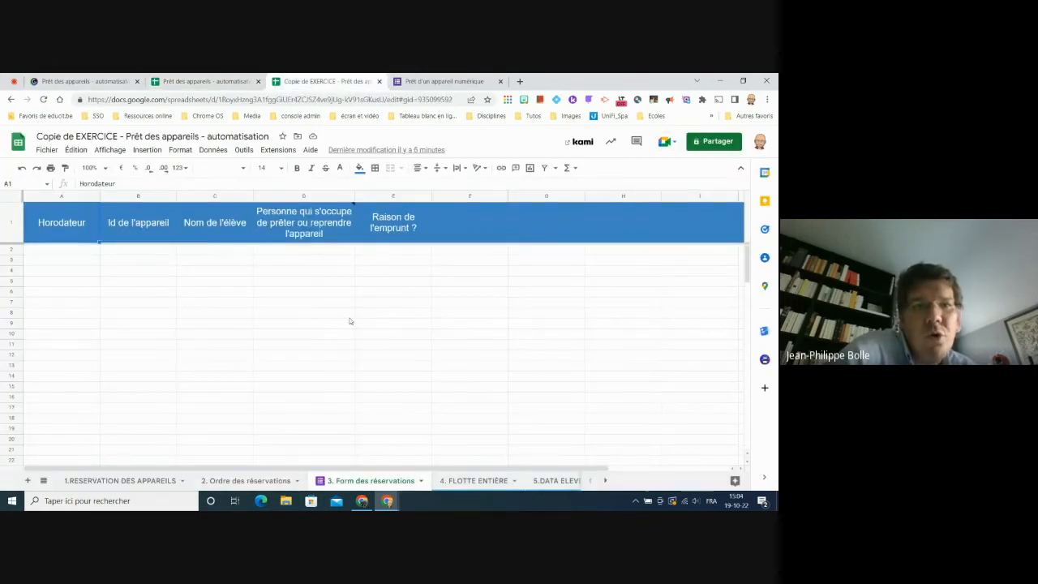
pyautogui.click(241, 481)
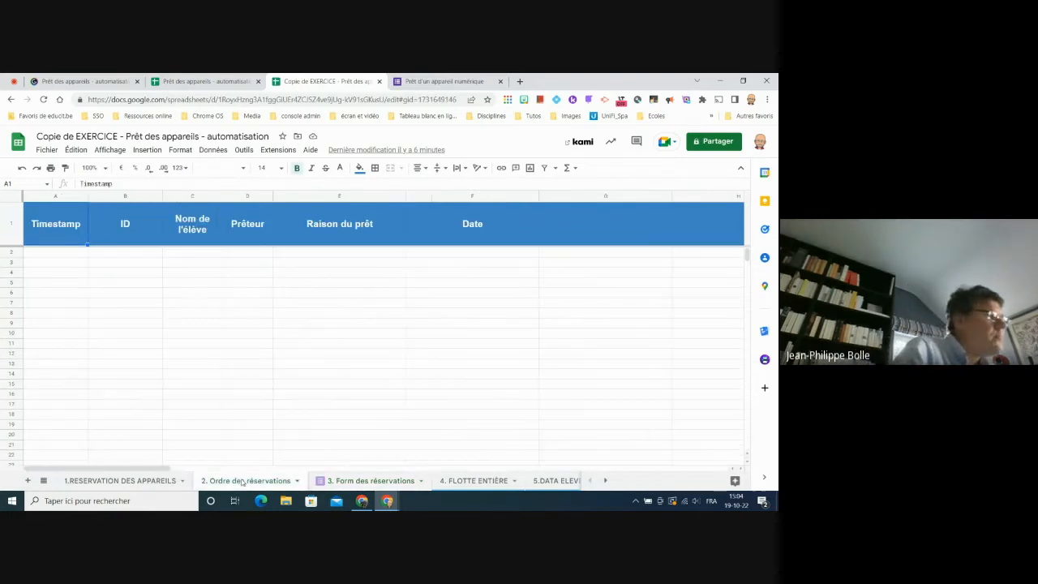
pyautogui.click(158, 480)
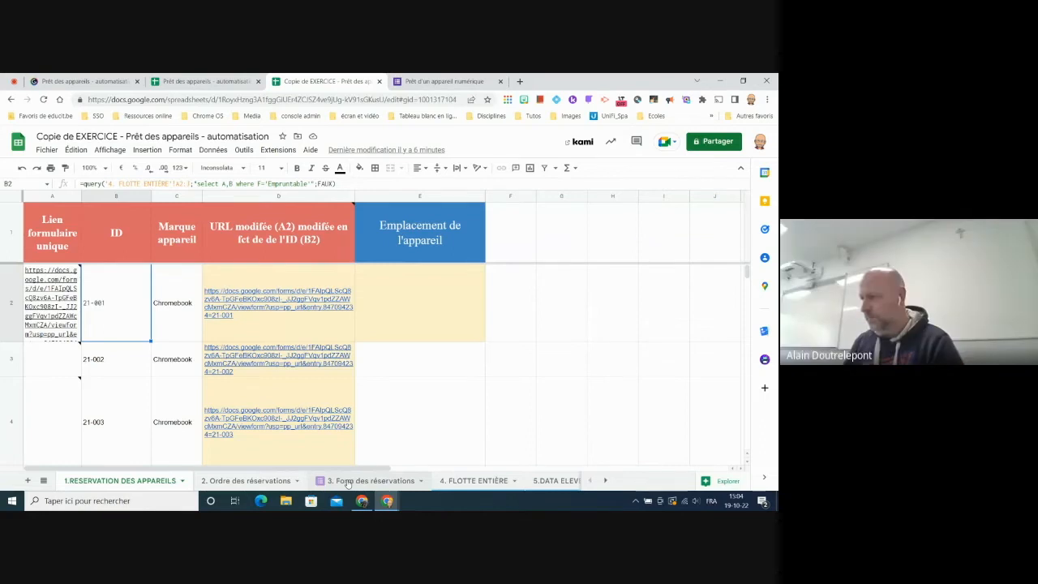
pyautogui.click(249, 482)
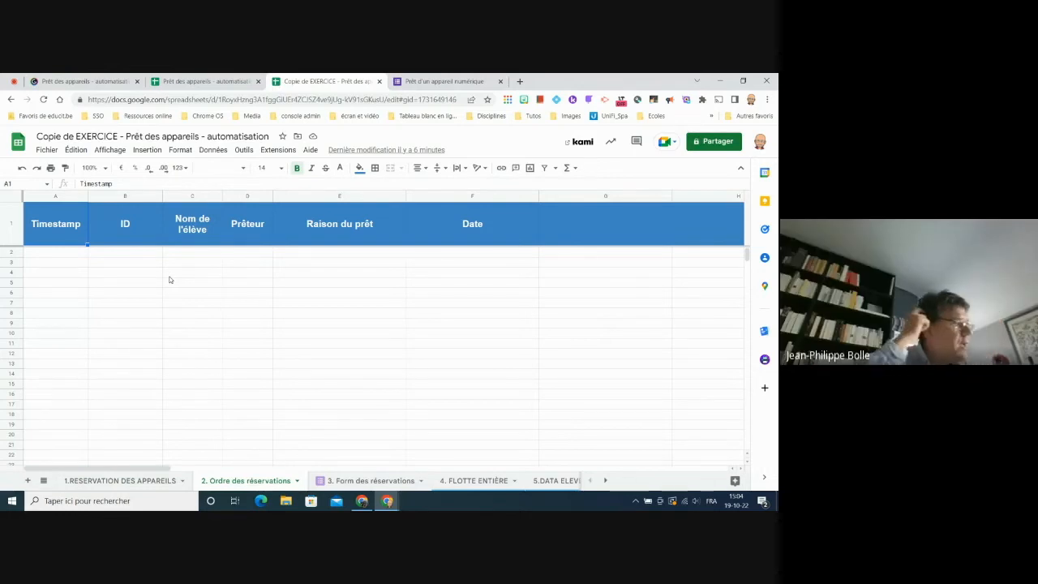
# - Start a SORT formula in cell A2 of 2. Ordre des réservations, taking the entire 3. Form des réservations sheet as its range
pyautogui.click(61, 254)
pyautogui.click(84, 183)
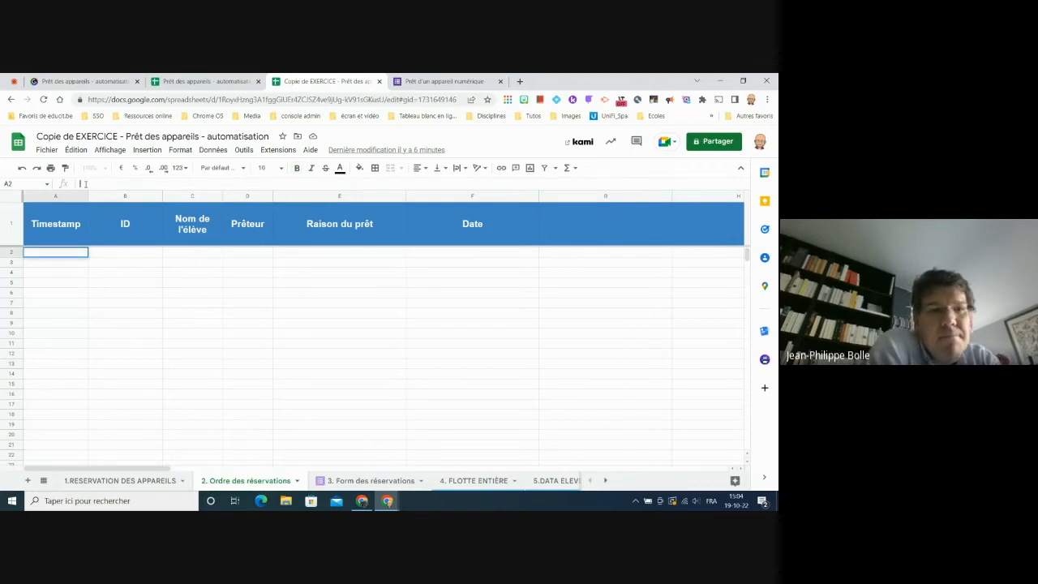
pyautogui.write('=sort')
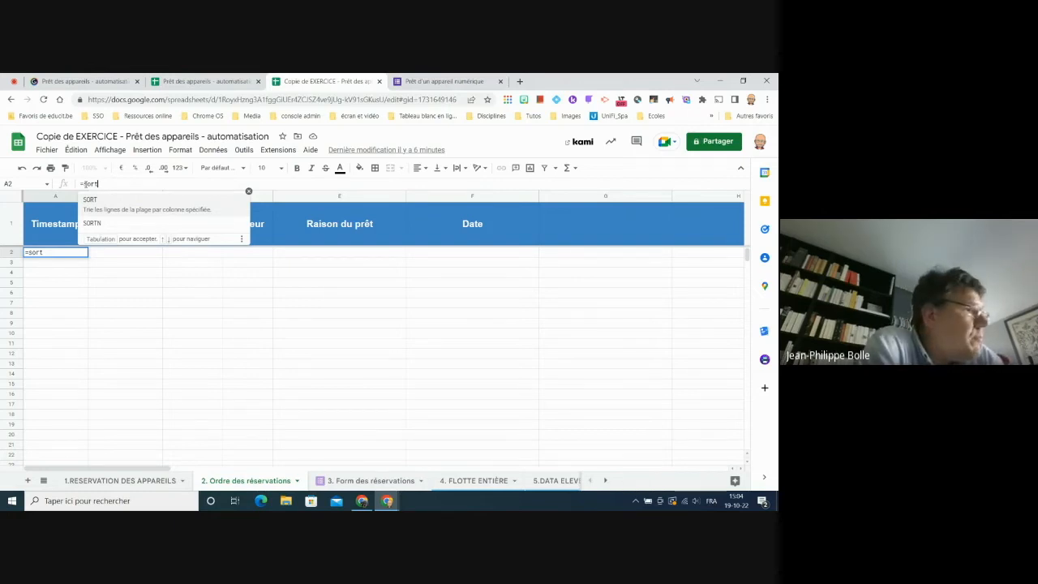
pyautogui.write('(')
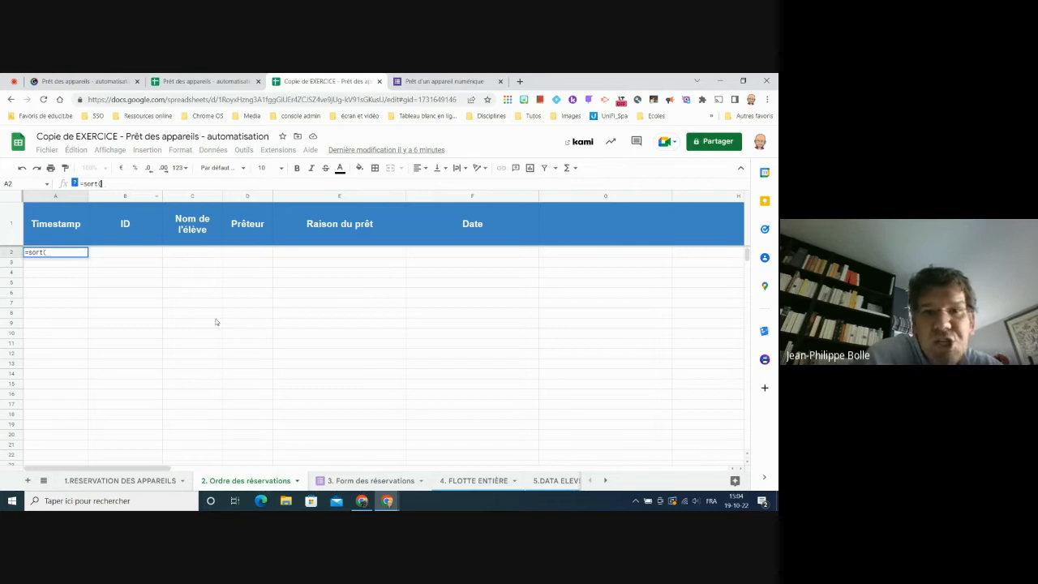
pyautogui.click(363, 482)
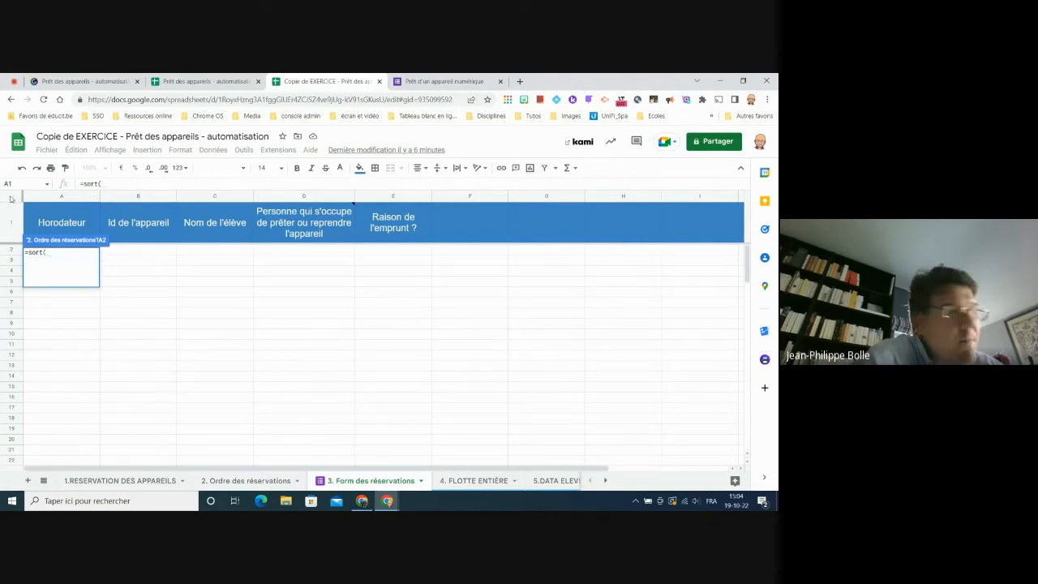
pyautogui.click(10, 198)
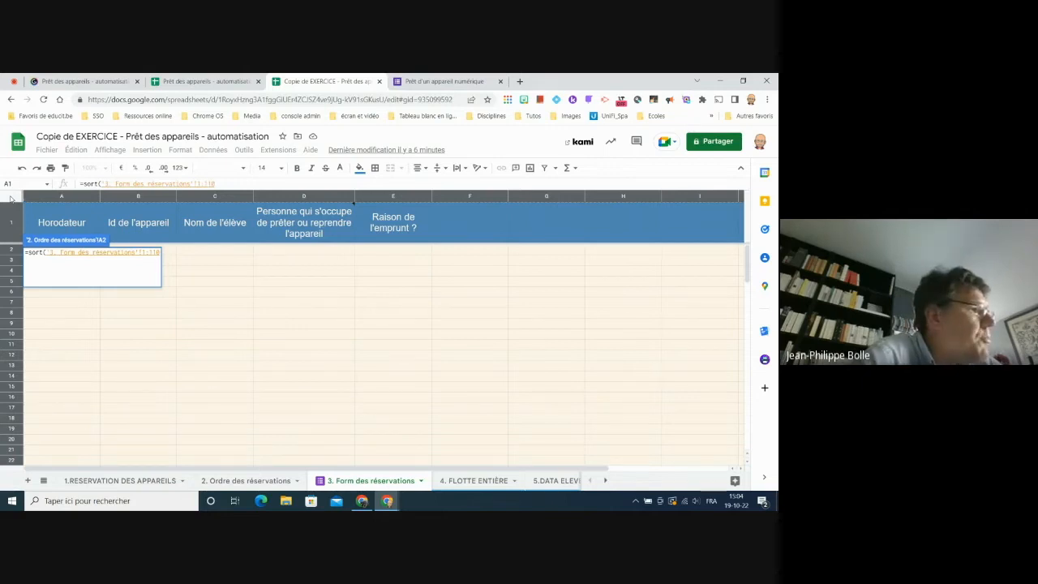
# - Complete the SORT formula with sort column 1 and FAUX for descending order, and apply it
pyautogui.write(';')
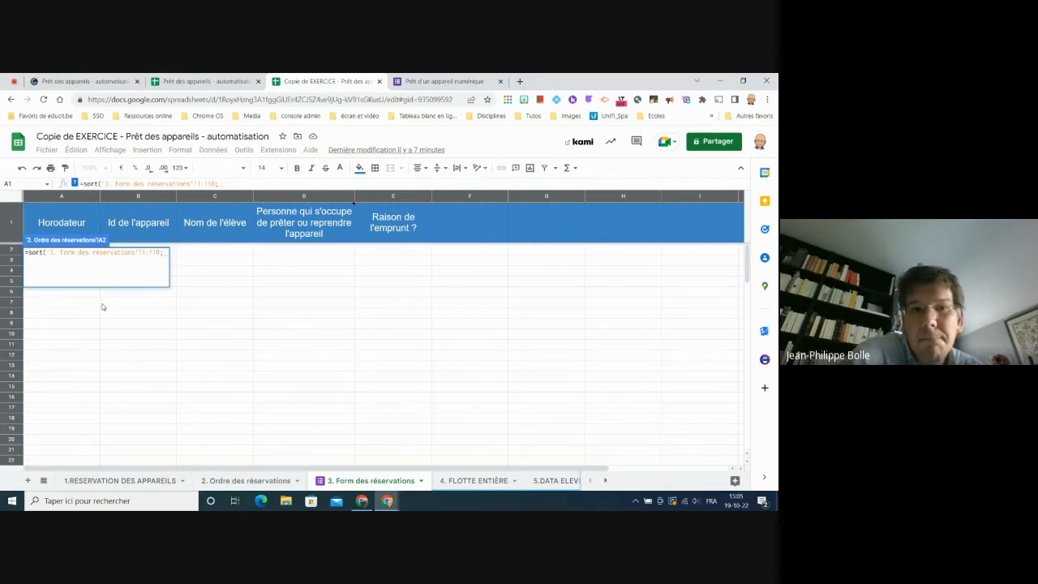
pyautogui.write('1')
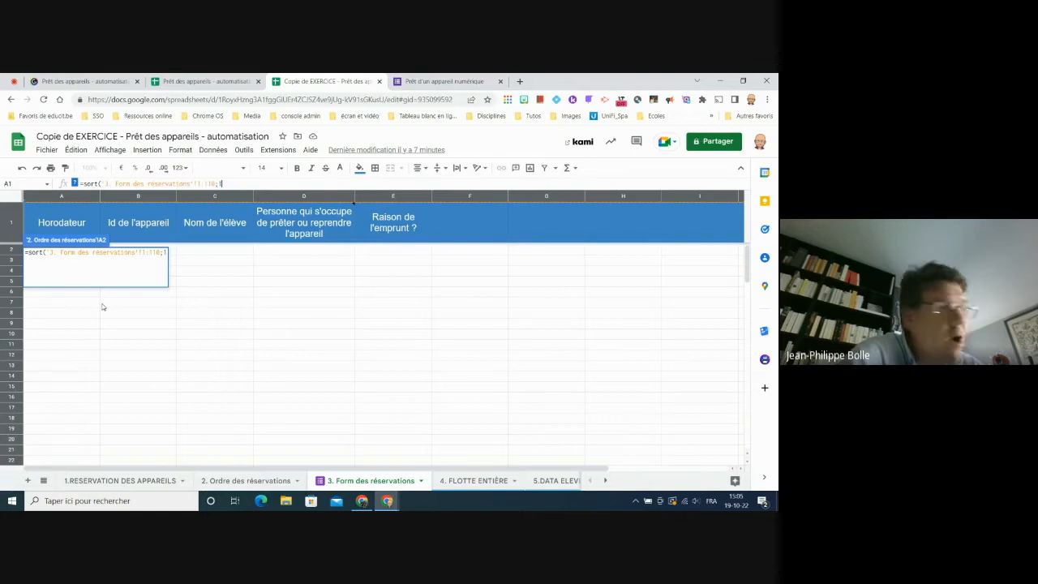
pyautogui.write(';')
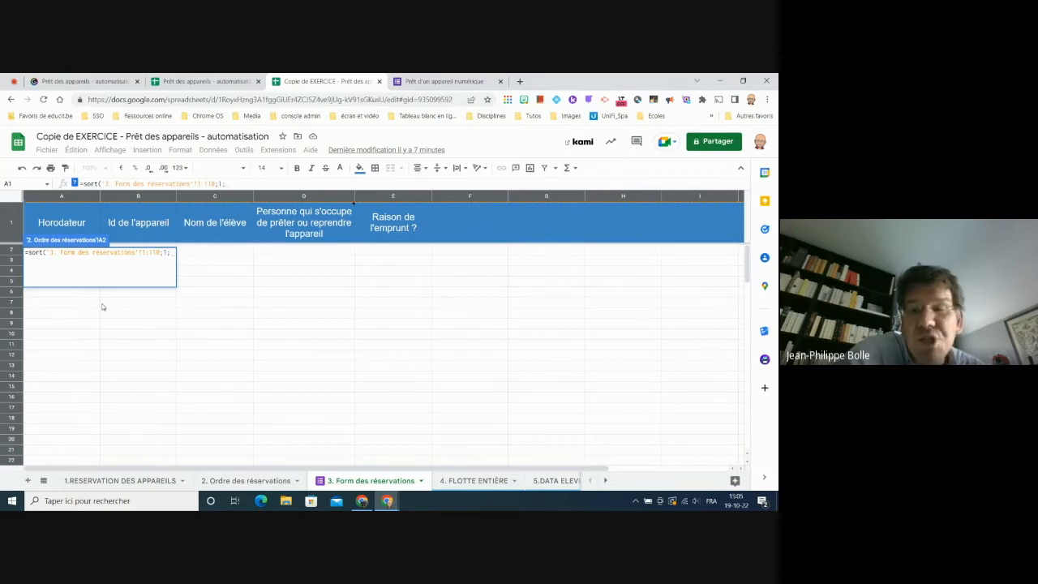
pyautogui.write('FAUX')
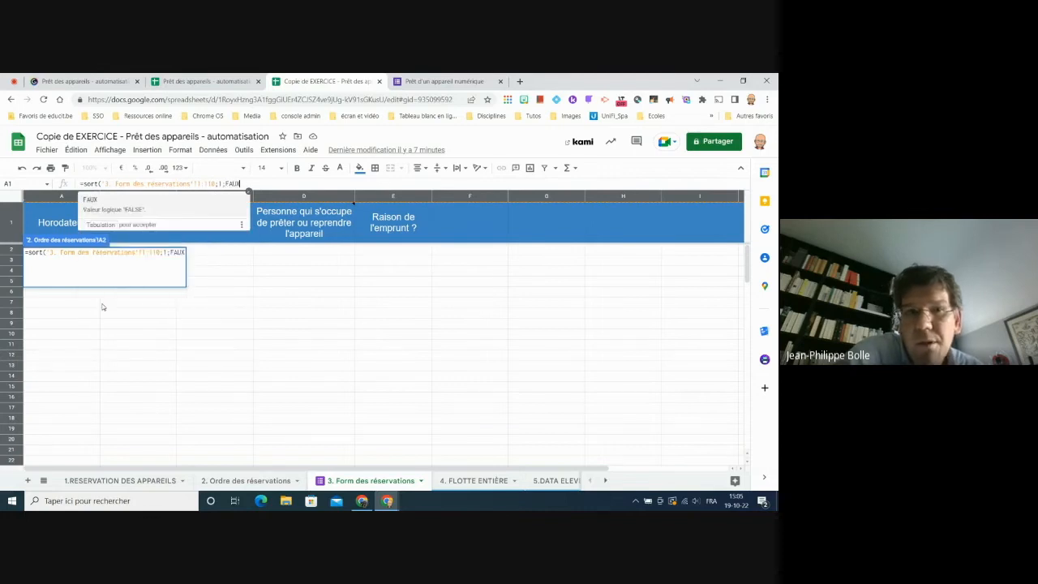
pyautogui.write(')')
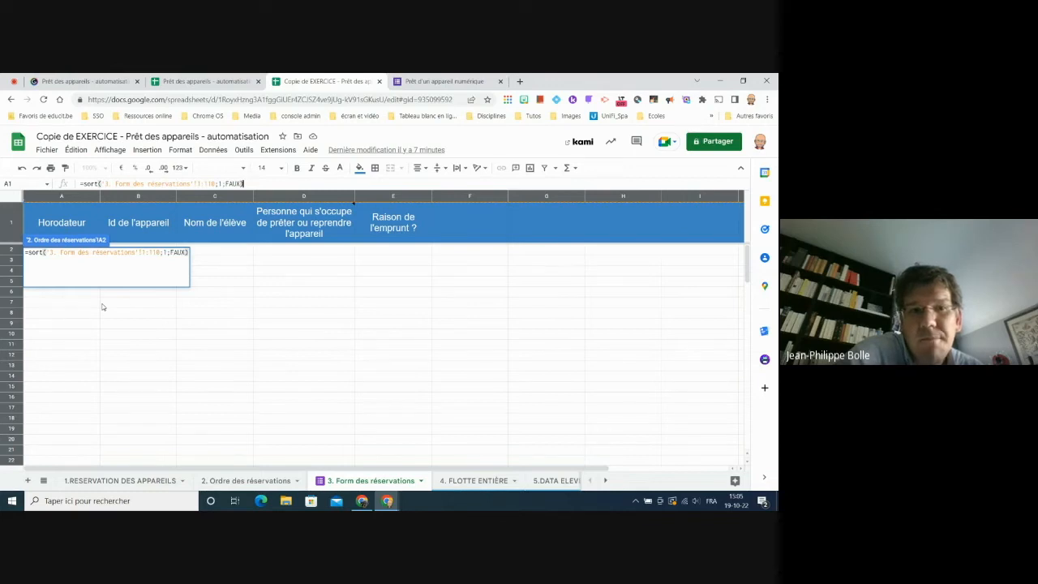
pyautogui.press('Return')
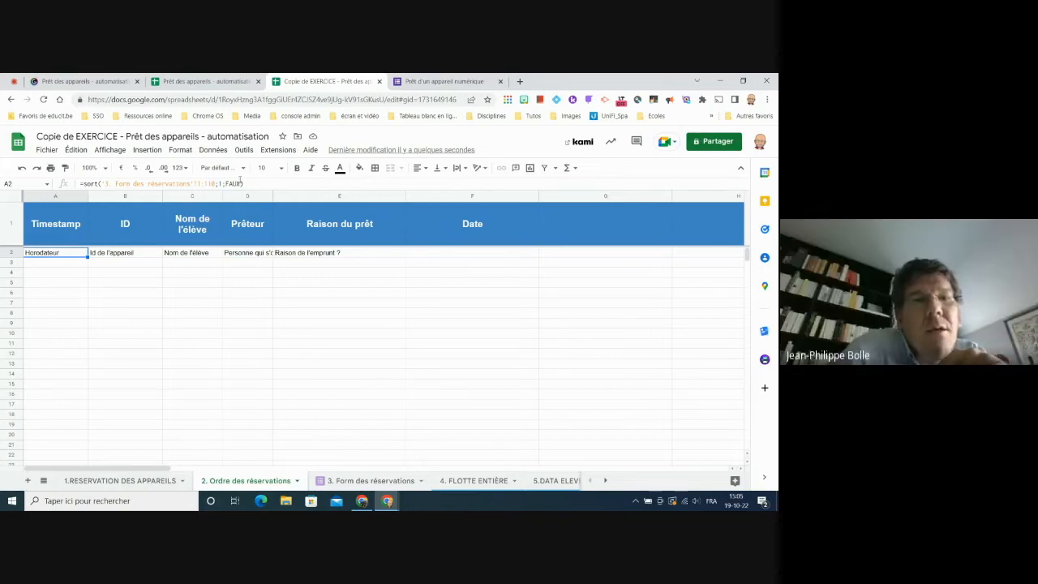
# - Change the start of the SORT range in A2's formula to A1 and apply it
pyautogui.click(240, 182)
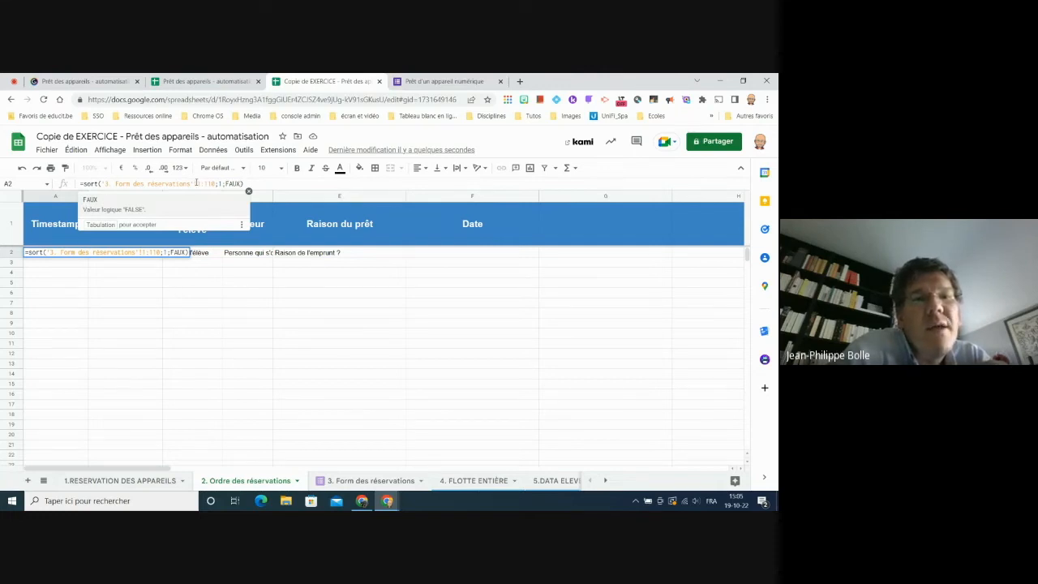
pyautogui.click(198, 184)
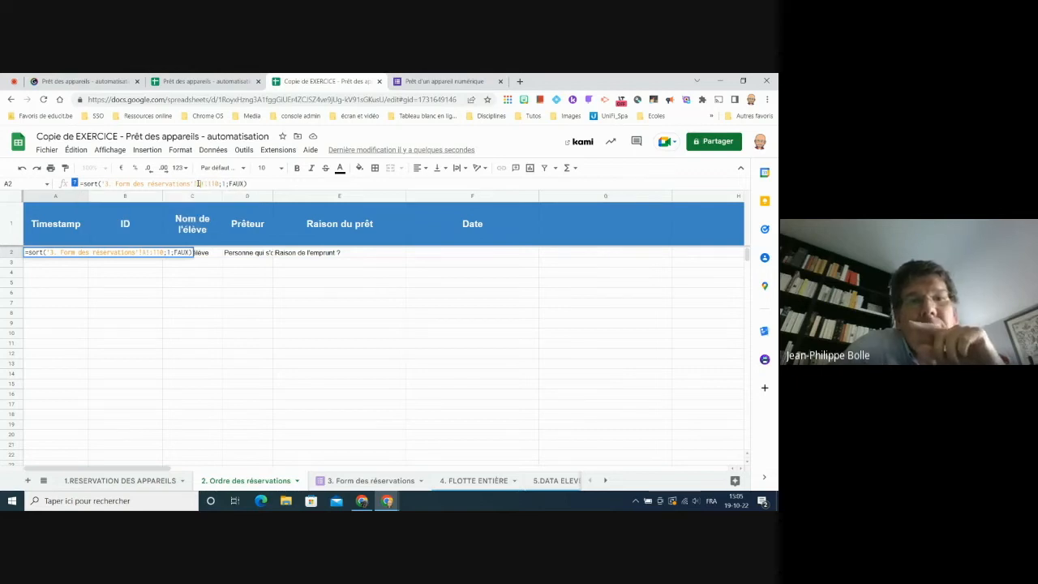
pyautogui.press('Return')
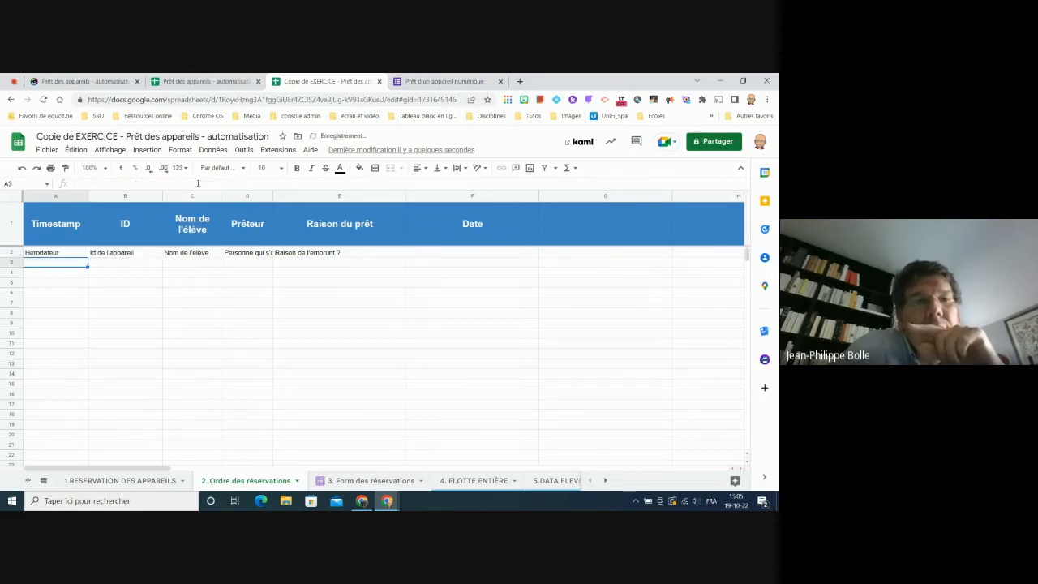
# - Replace FAUX with FALSE as the last argument of the SORT formula in A2 and apply it
pyautogui.click(73, 253)
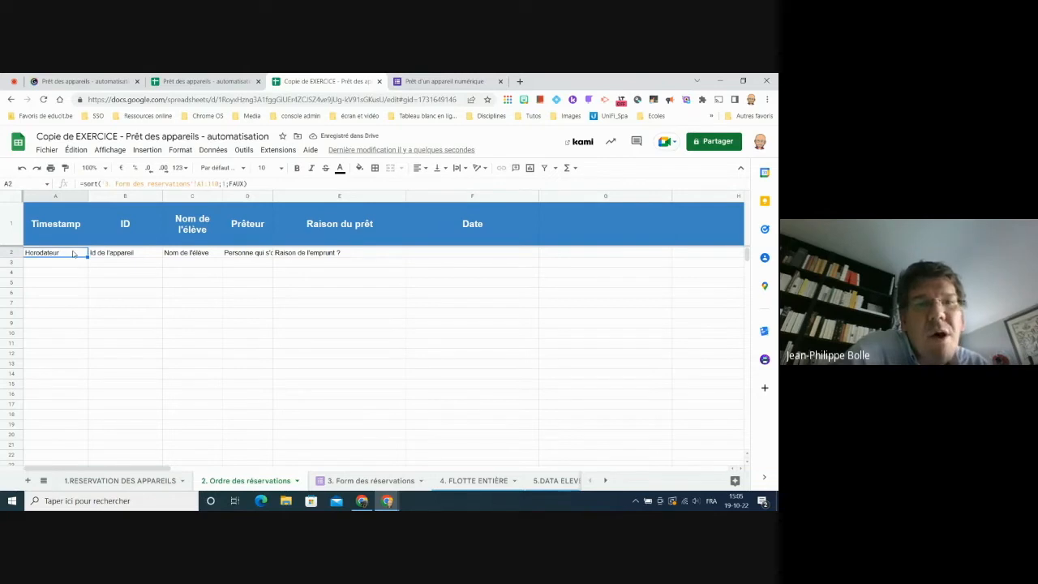
pyautogui.click(245, 185)
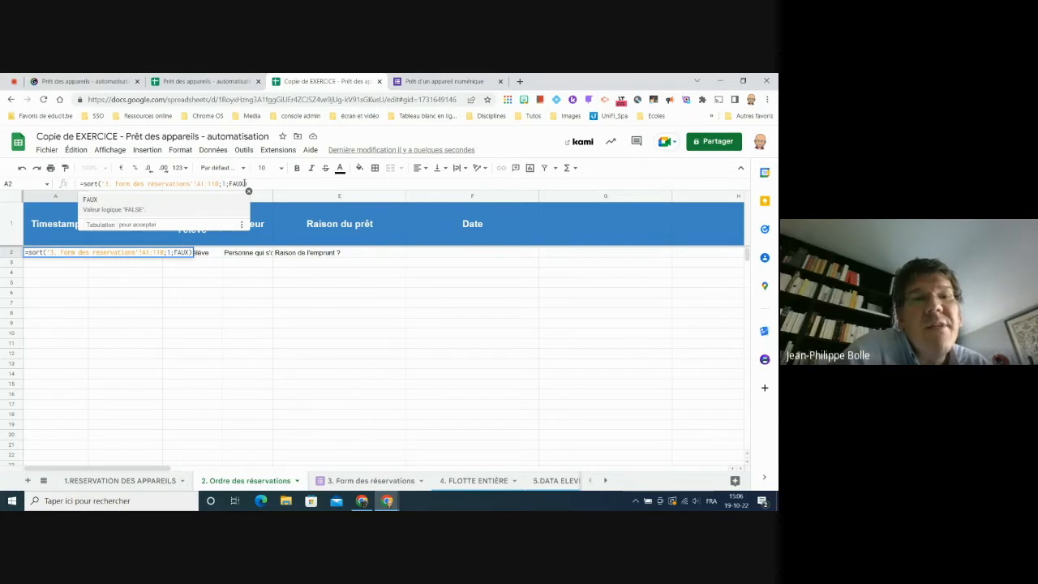
pyautogui.press('BackSpace')
pyautogui.press('BackSpace')
pyautogui.press('BackSpace')
pyautogui.press('BackSpace')
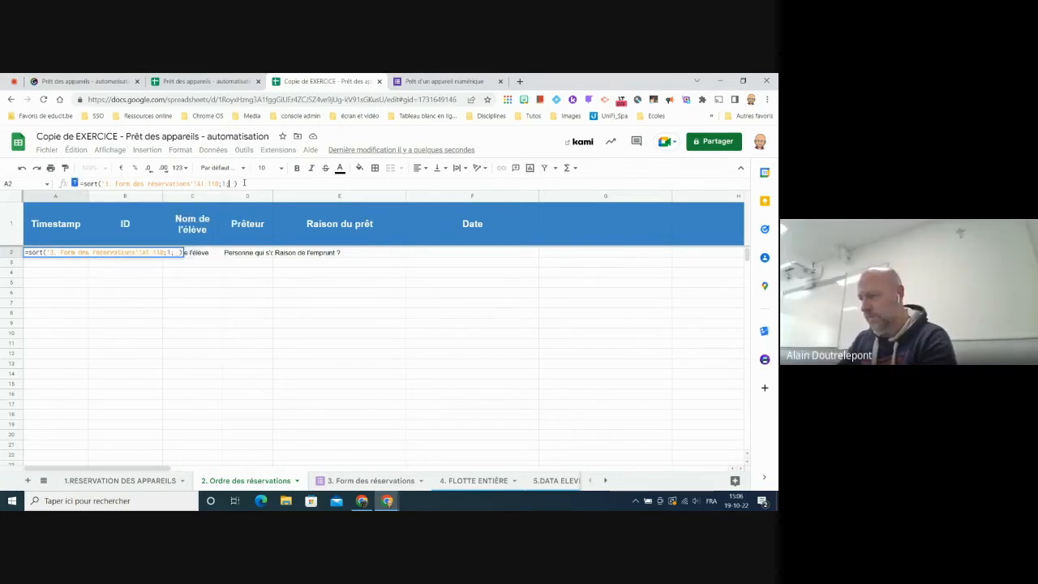
pyautogui.write('FALSE')
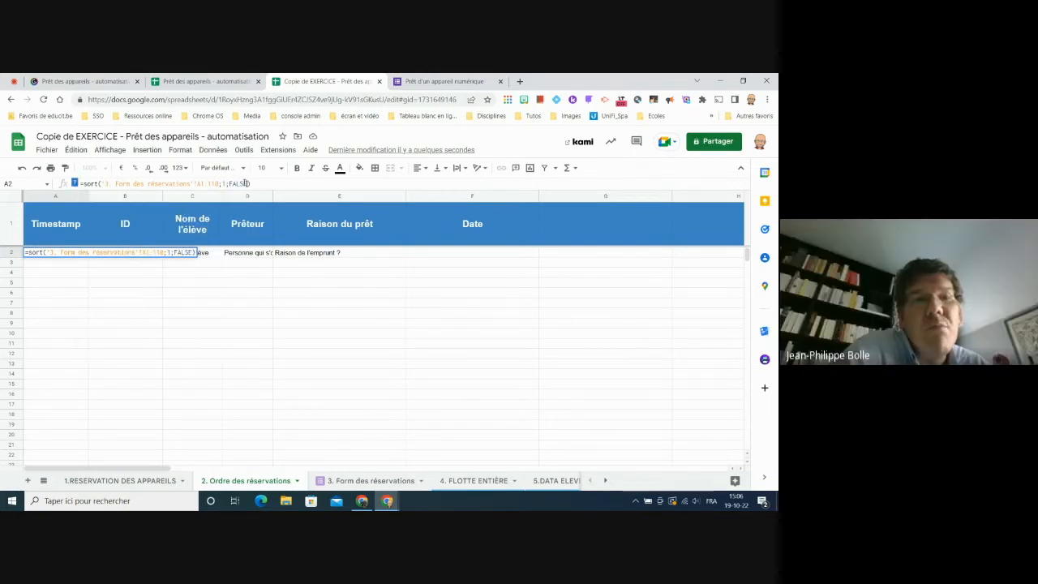
pyautogui.press('Return')
pyautogui.write('µ')
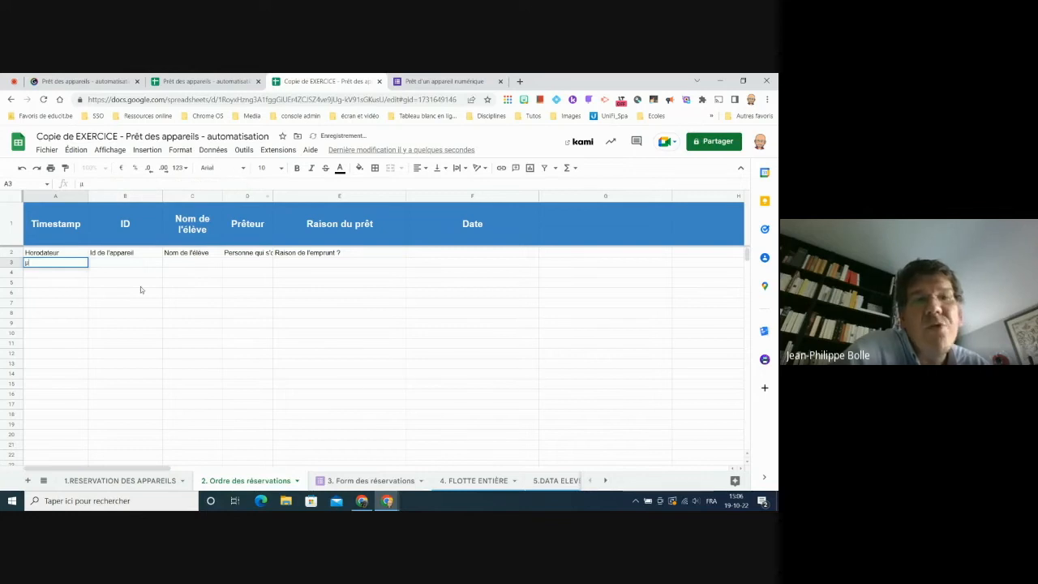
pyautogui.press('Escape')
# - Reopen the SORT formula in A2 for editing and re-enter FAUX as its third argument
pyautogui.click(65, 254)
pyautogui.click(245, 184)
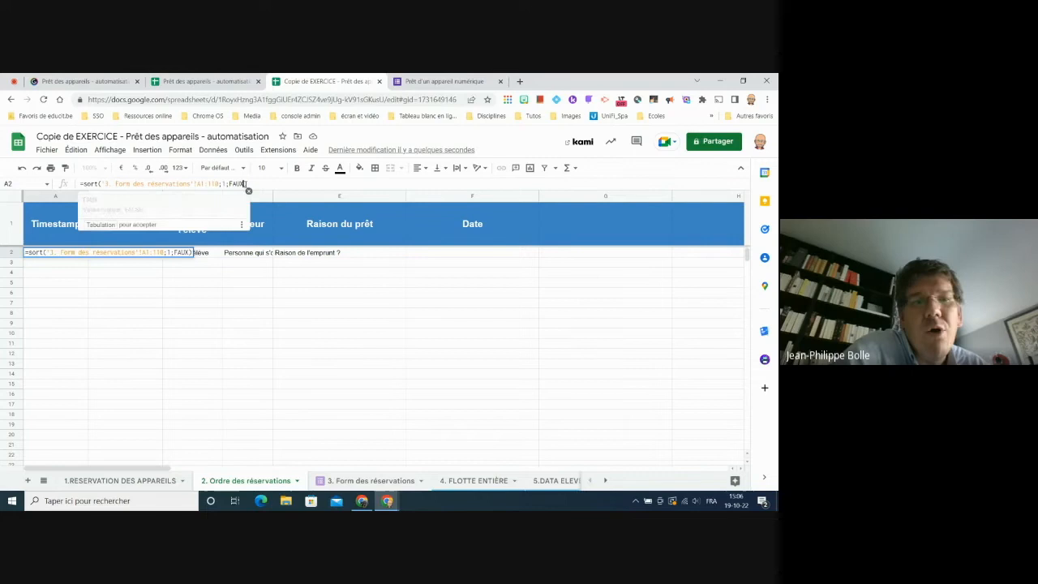
pyautogui.press('BackSpace')
pyautogui.press('BackSpace')
pyautogui.press('BackSpace')
pyautogui.press('BackSpace')
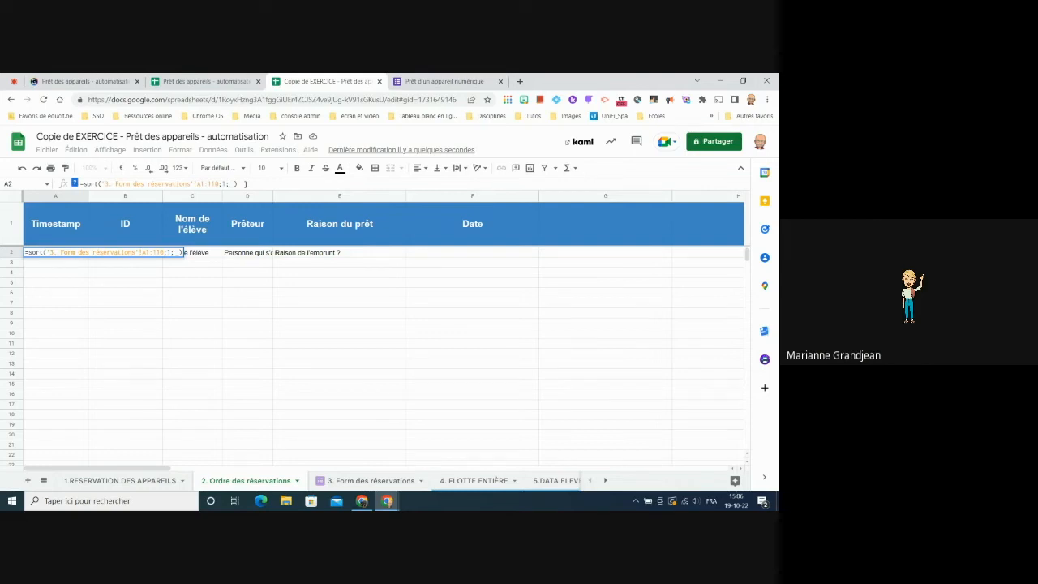
pyautogui.write('FU')
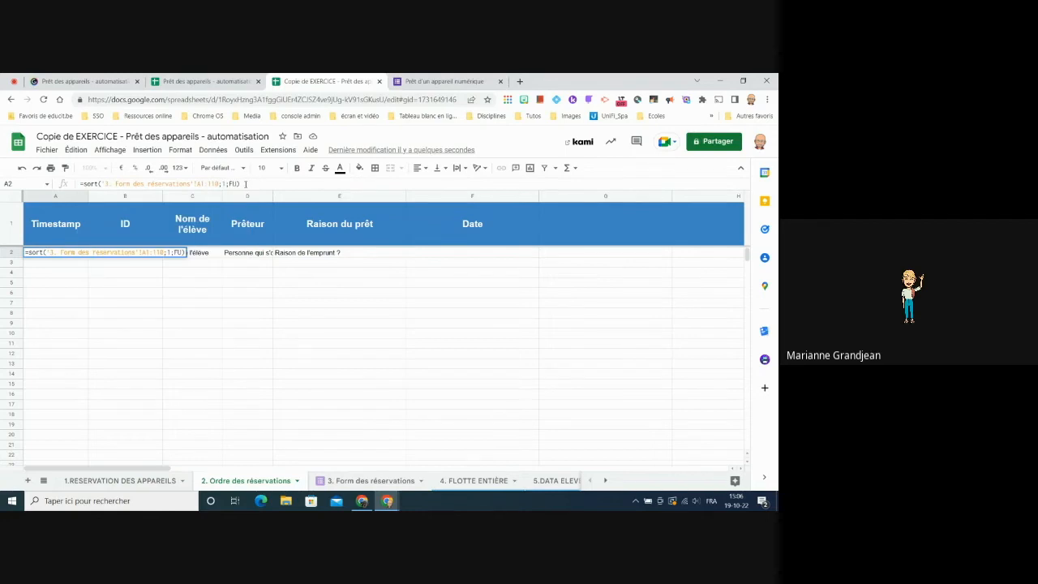
pyautogui.press('BackSpace')
pyautogui.write('AUX')
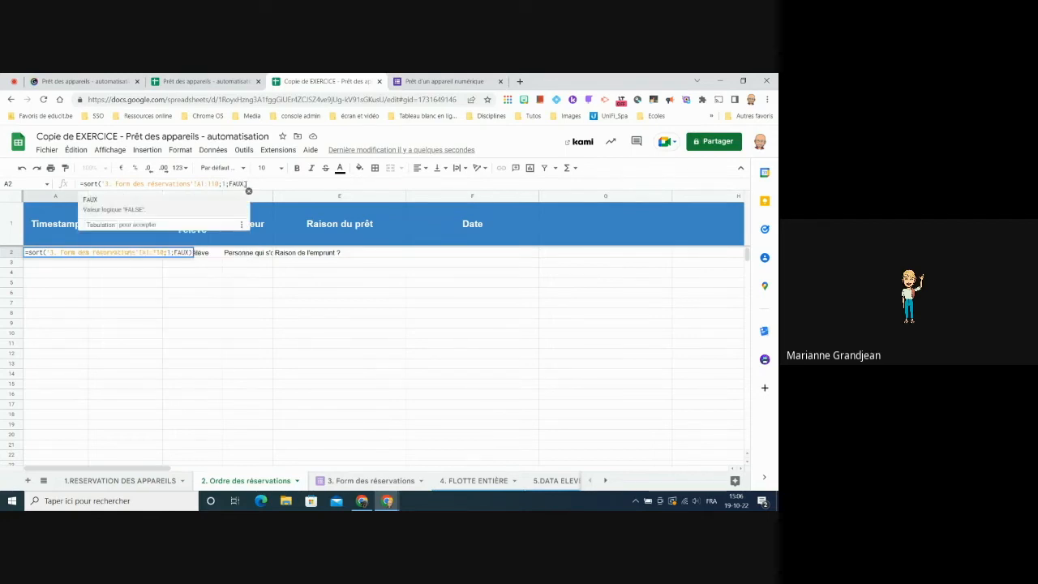
# - Check the sample SORT formula and its range on the presentation slide and return to the exercise copy
pyautogui.click(73, 81)
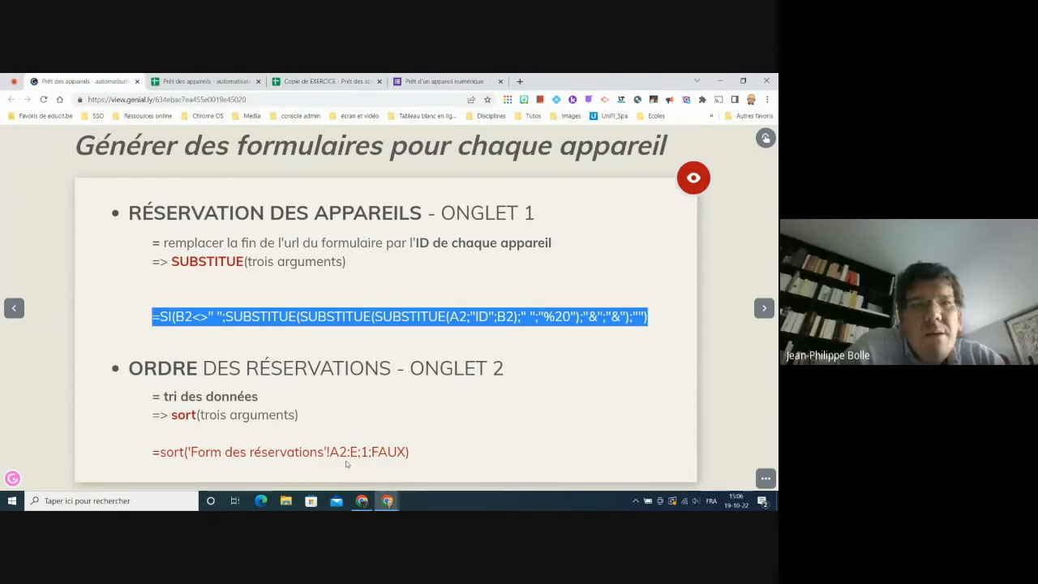
pyautogui.moveTo(347, 459)
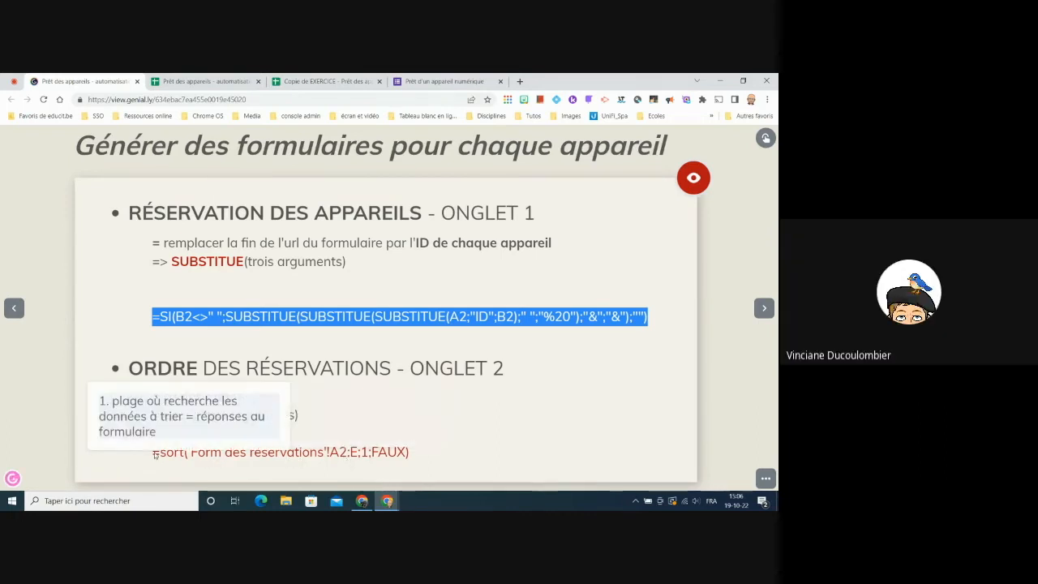
pyautogui.click(154, 456)
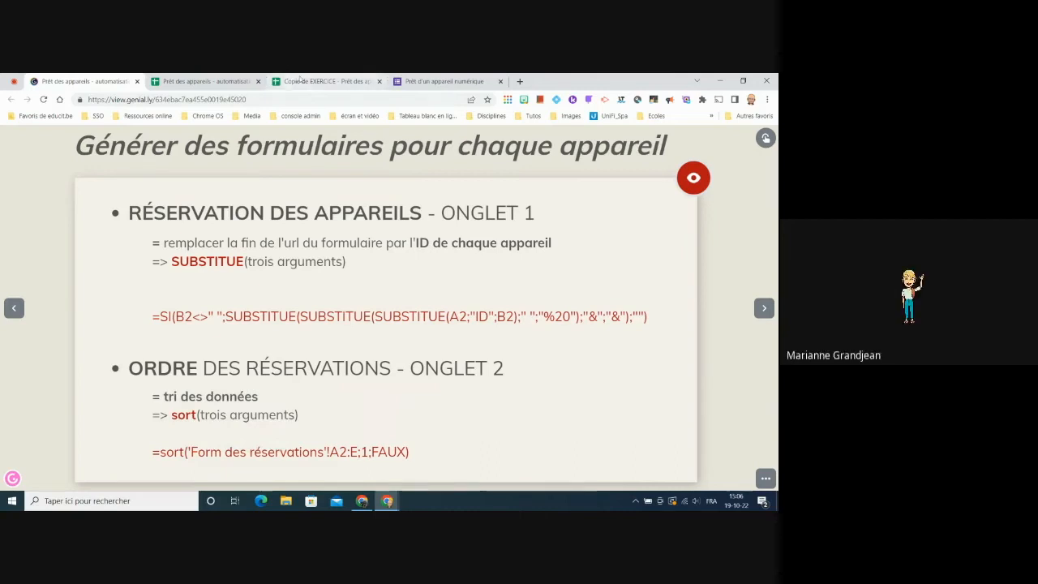
pyautogui.click(428, 81)
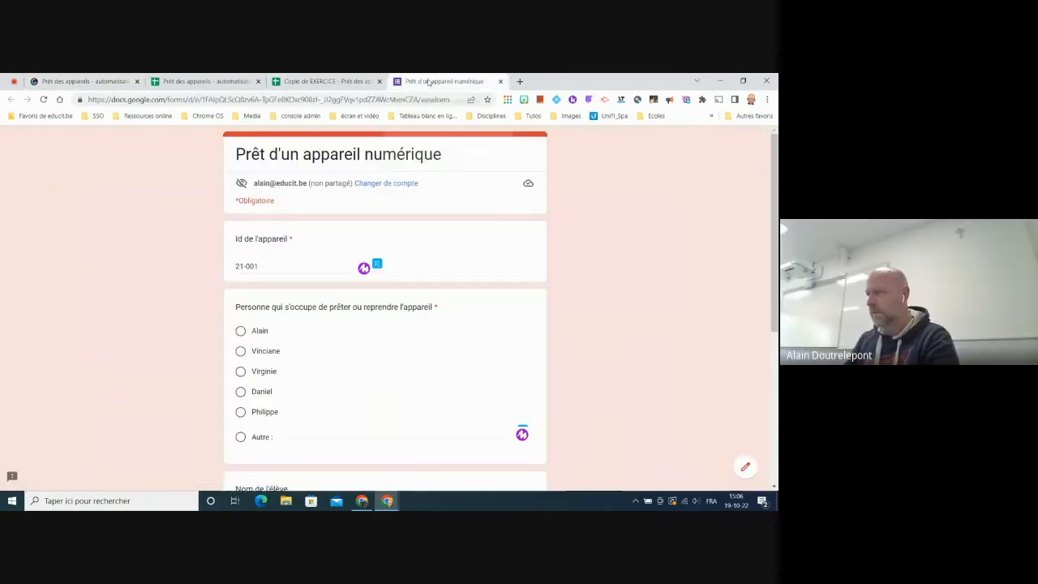
pyautogui.click(331, 81)
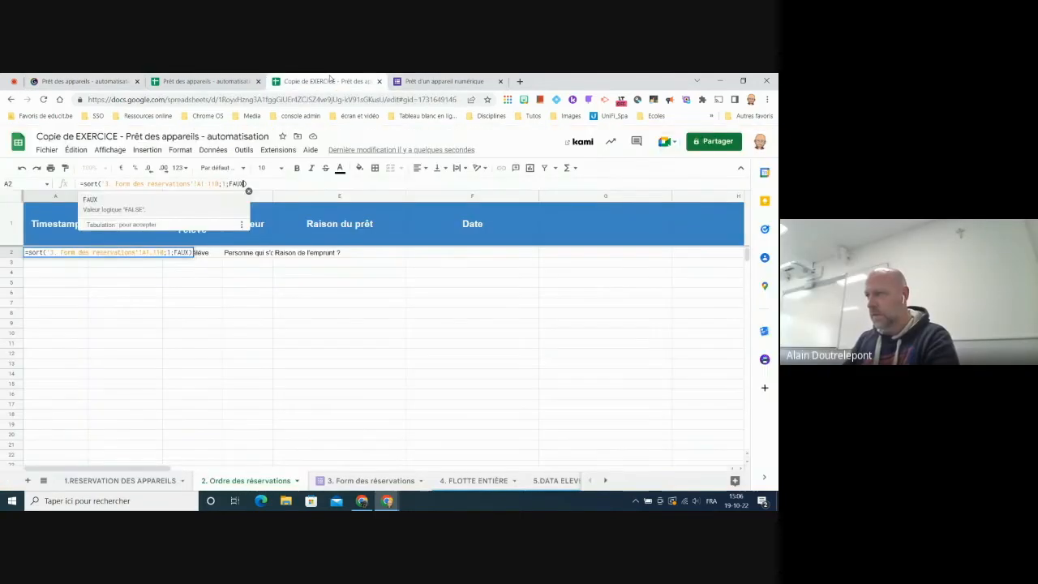
pyautogui.click(207, 81)
pyautogui.click(293, 83)
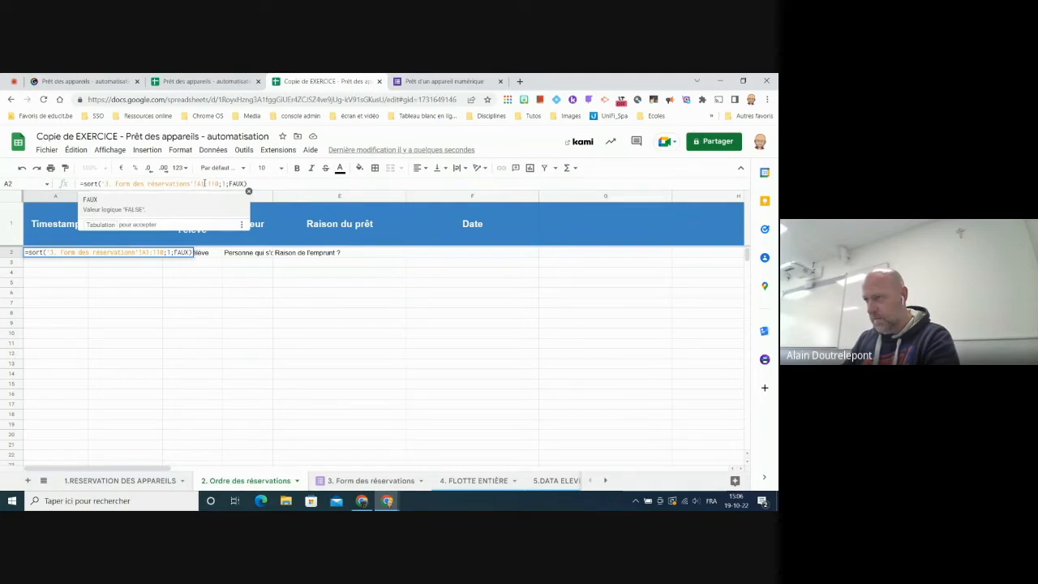
# - Change the start of the SORT range in the formula to A2, apply it and select the formula cell
pyautogui.click(204, 183)
pyautogui.press('BackSpace')
pyautogui.write('2')
pyautogui.press('Return')
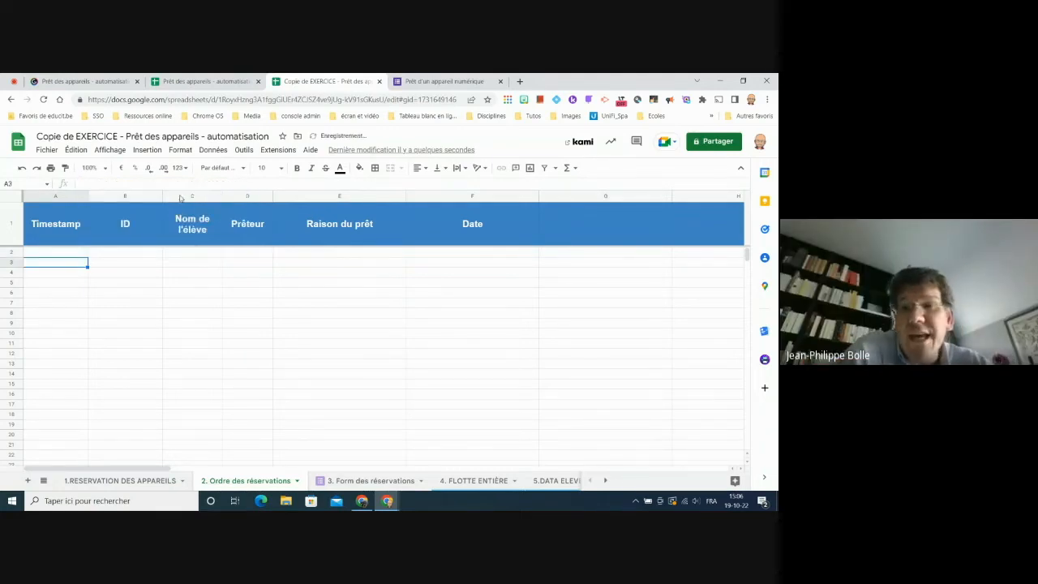
pyautogui.click(69, 255)
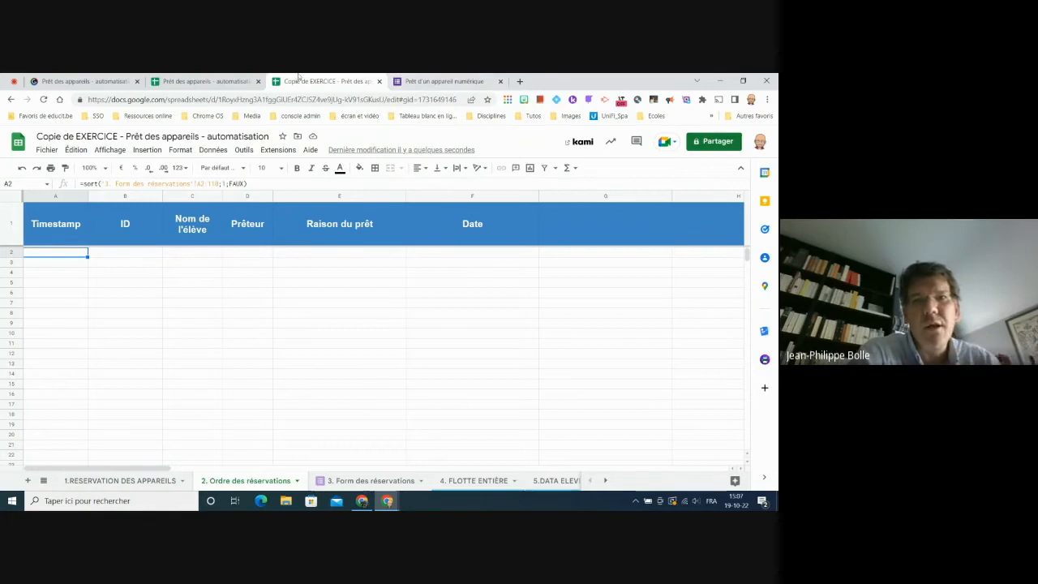
# - Compare Form des réservations with Ordre des réservations in the finished spreadsheet, and review the range explanation for the slide's SORT formula
pyautogui.click(234, 81)
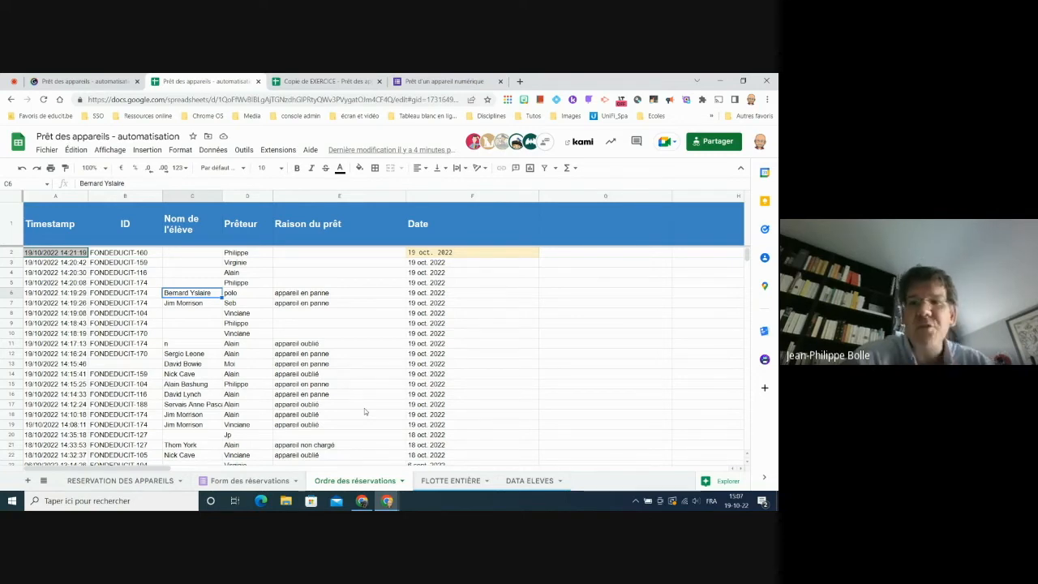
pyautogui.click(252, 481)
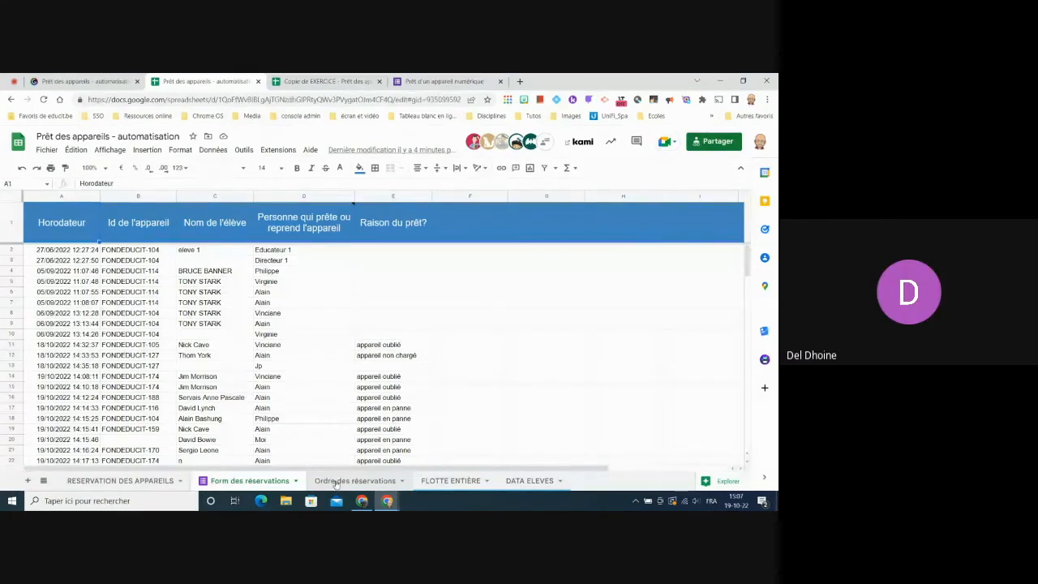
pyautogui.click(336, 480)
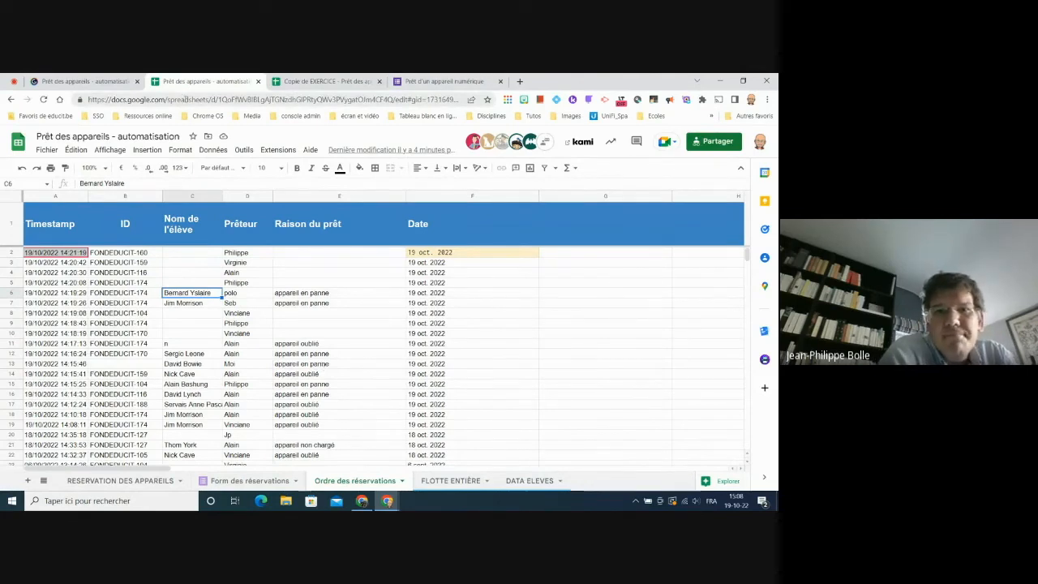
pyautogui.click(49, 80)
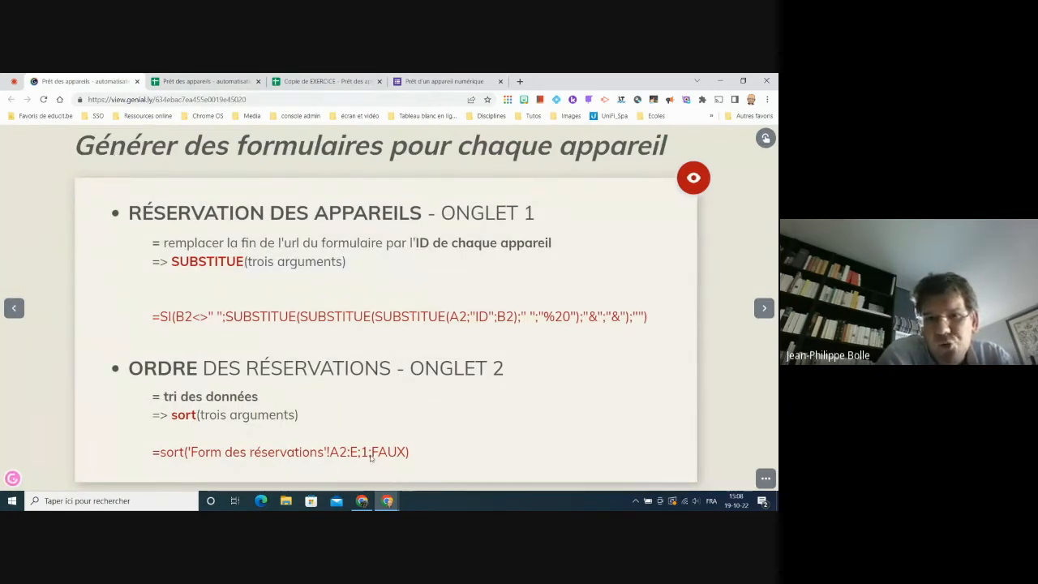
pyautogui.moveTo(282, 452)
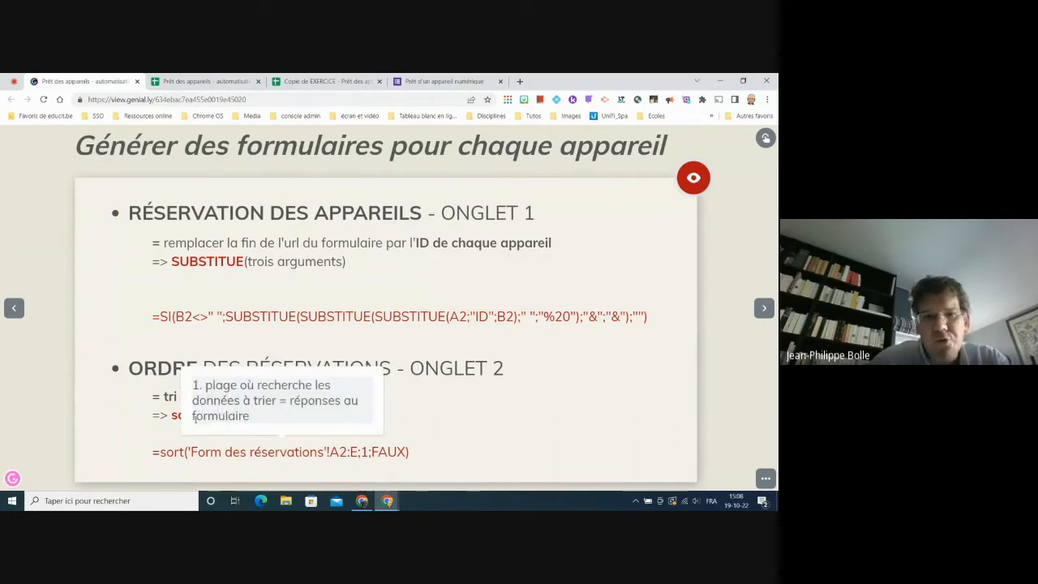
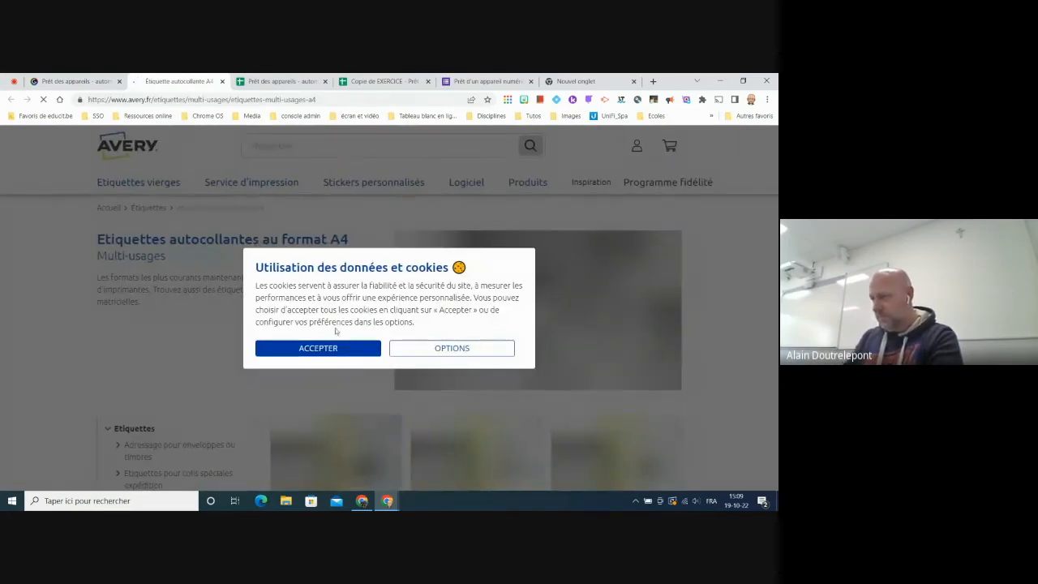
# - Accept the cookies on the Avery label site and open the software account page, Mon compte Logiciel
pyautogui.click(338, 349)
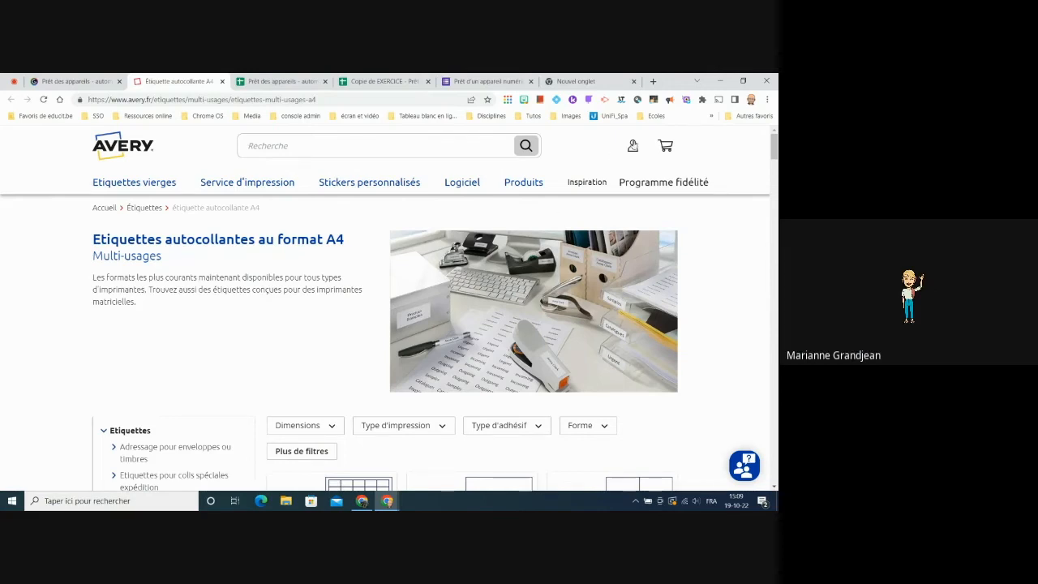
pyautogui.click(633, 146)
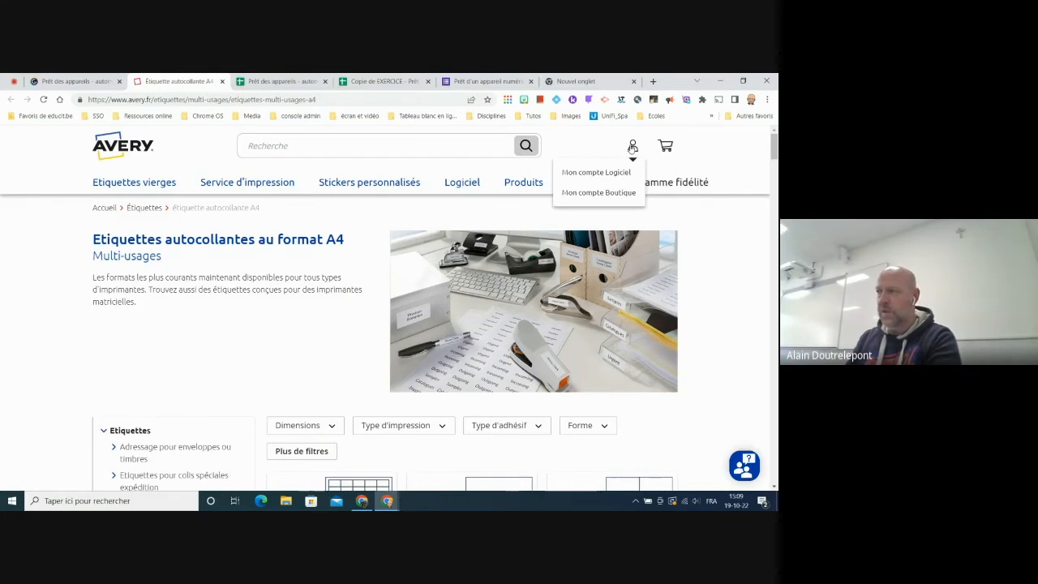
pyautogui.click(604, 174)
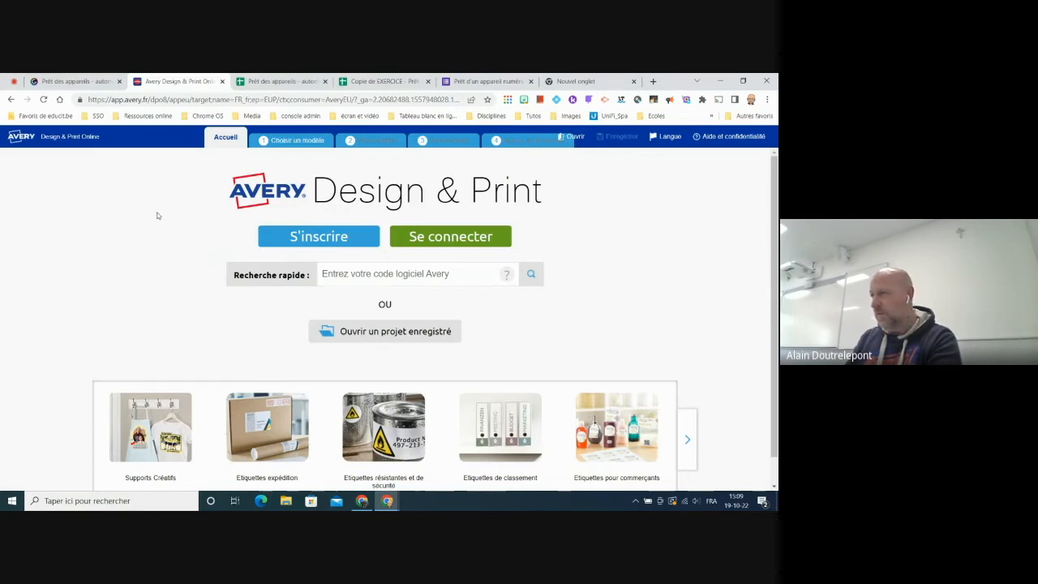
# - Try to sign in to Avery Design & Print with the account e-mail and password, saving the password in the browser
pyautogui.click(444, 237)
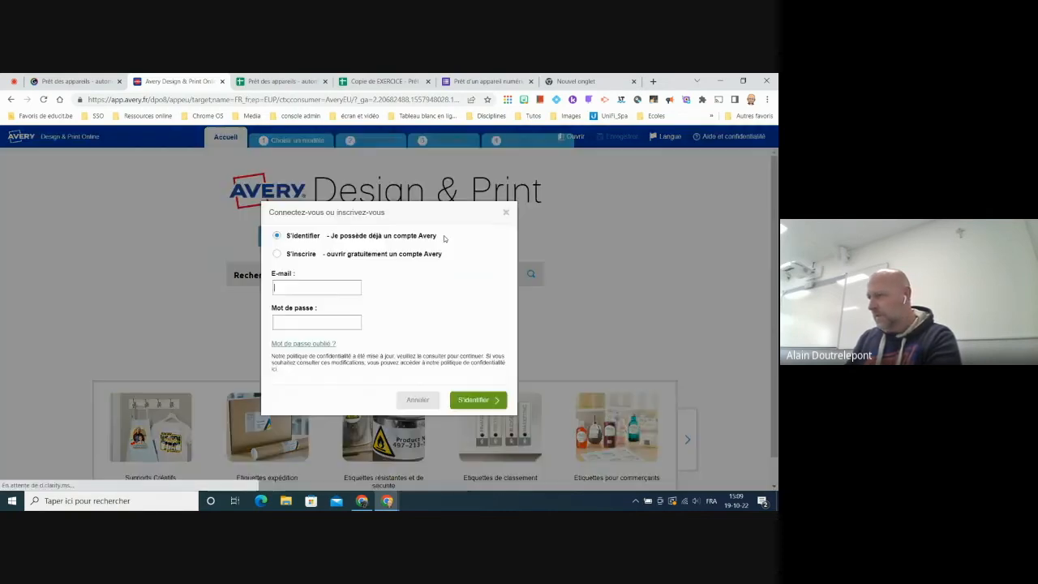
pyautogui.click(283, 286)
pyautogui.click(332, 311)
pyautogui.click(300, 322)
pyautogui.write('•••••••••')
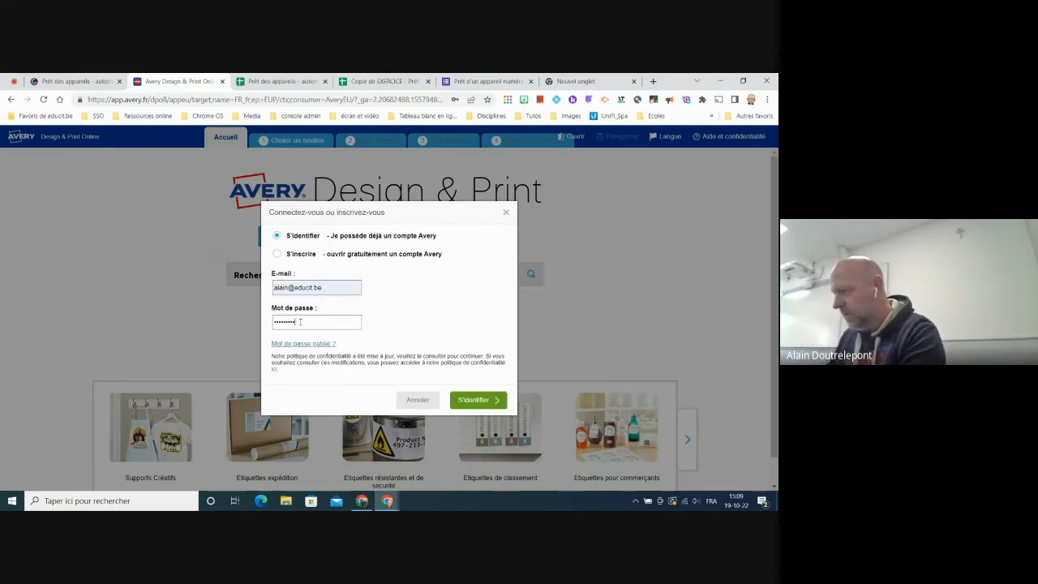
pyautogui.click(481, 400)
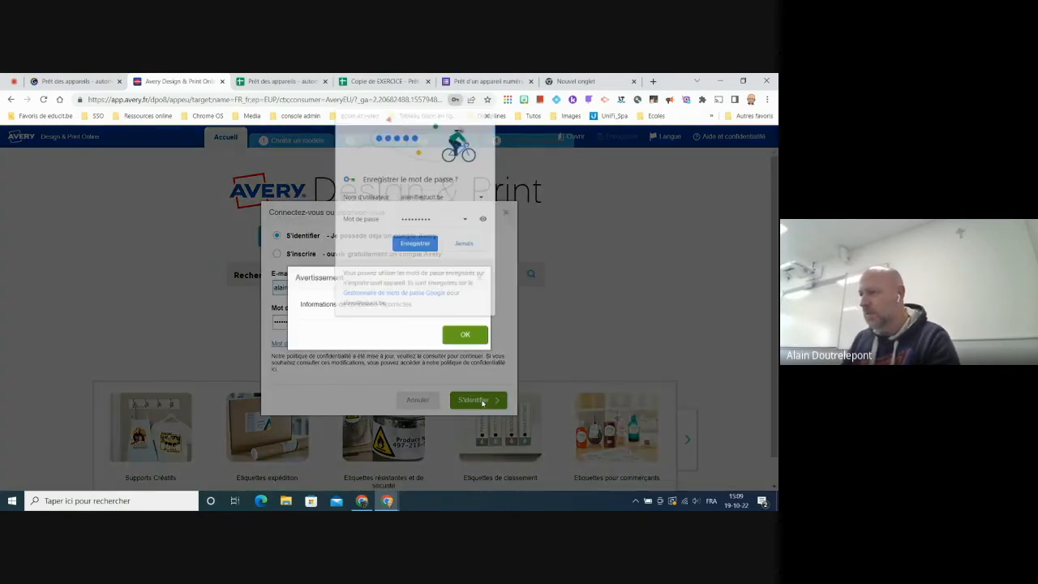
pyautogui.click(421, 242)
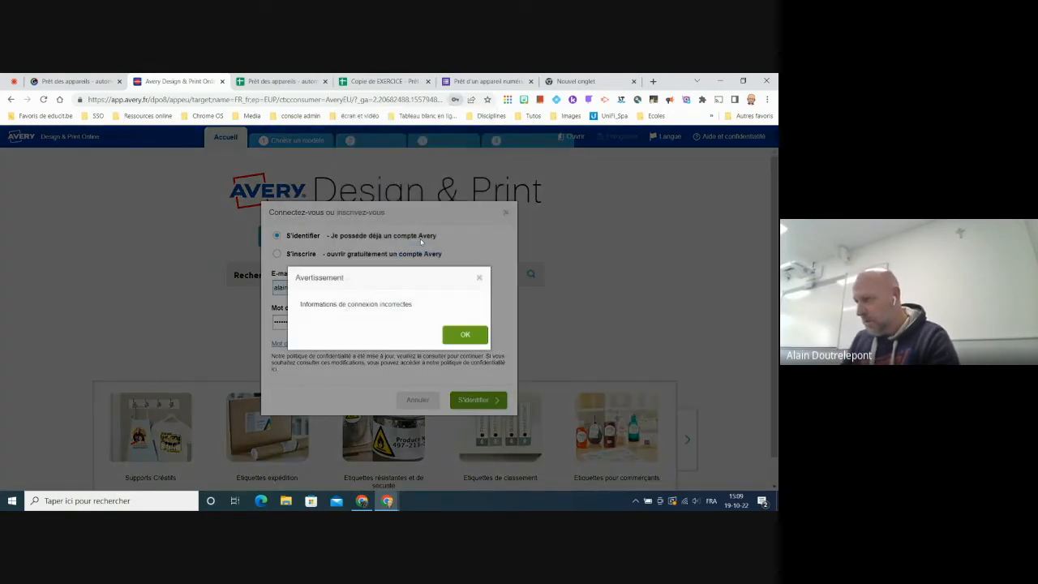
pyautogui.click(480, 277)
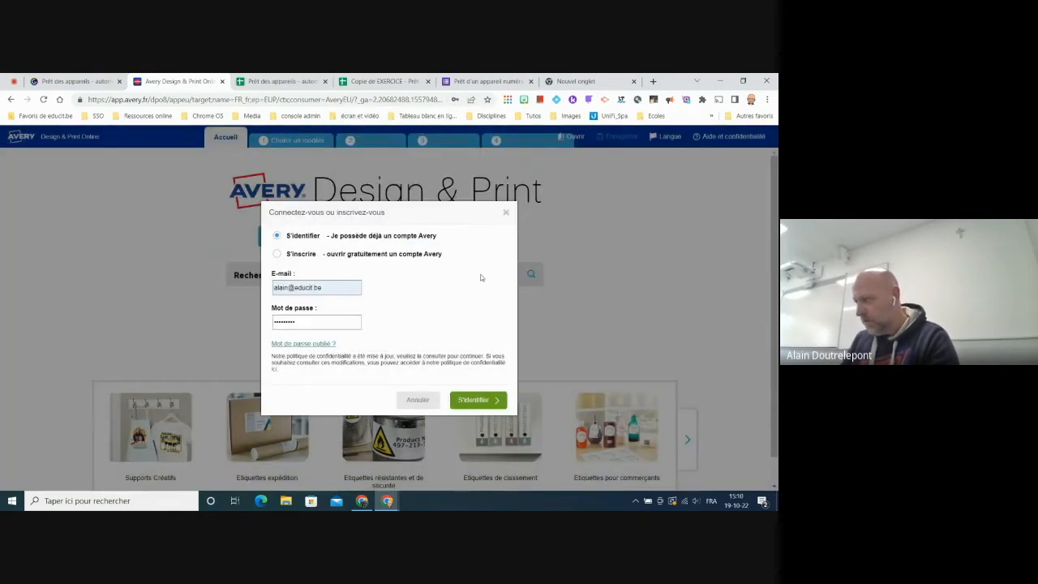
pyautogui.click(506, 212)
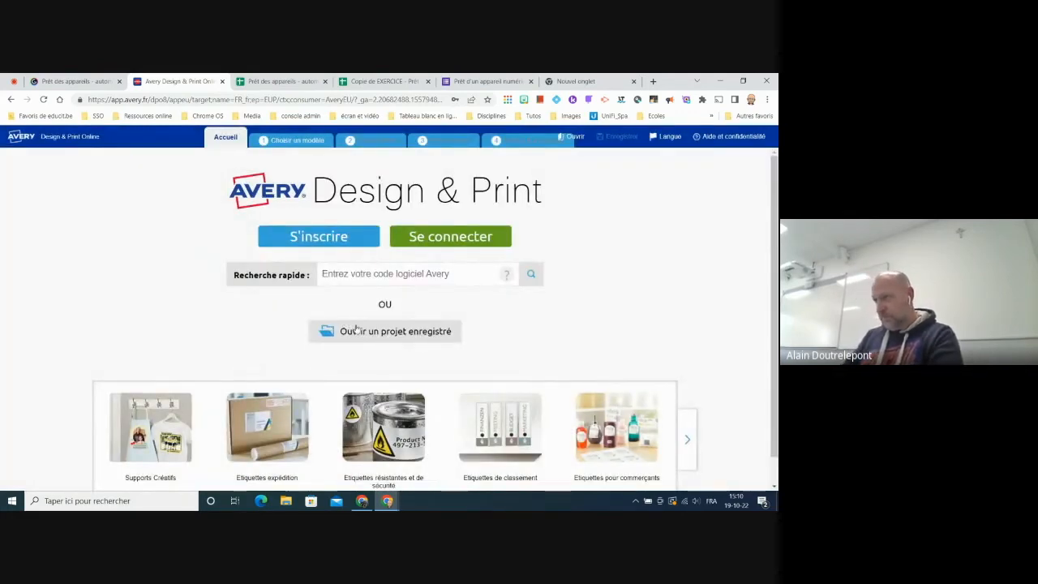
# - Open the label model selection (Choisir un modèle) and search the Avery products for 16
pyautogui.click(298, 140)
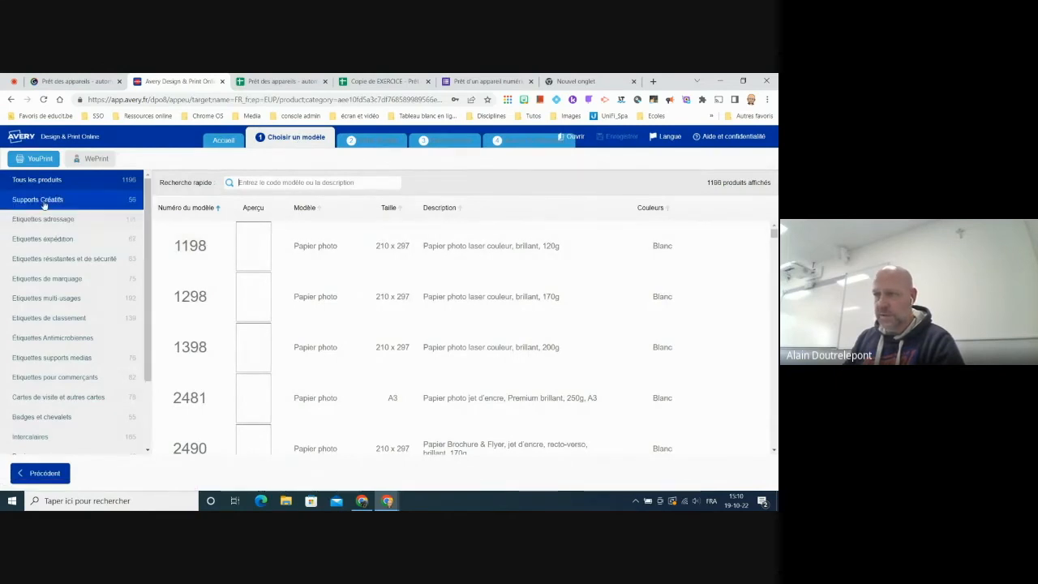
pyautogui.scroll(-2, 51, 320)
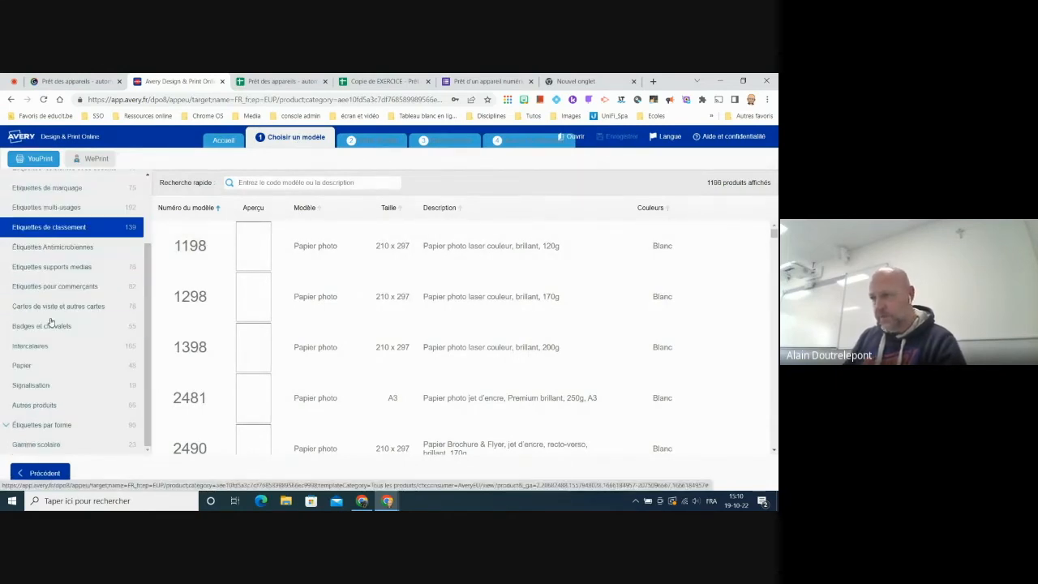
pyautogui.scroll(2, 55, 395)
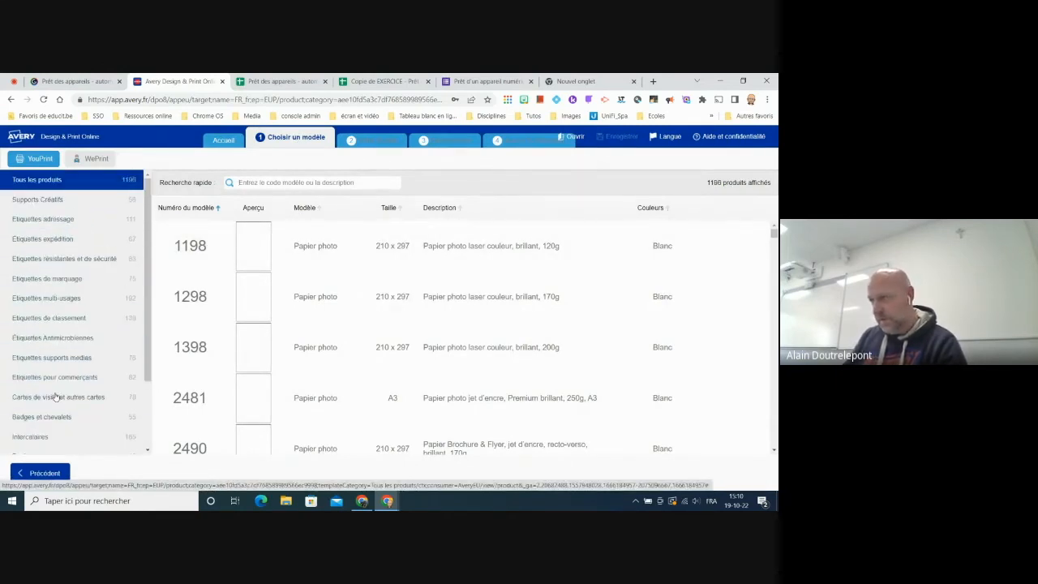
pyautogui.write('16')
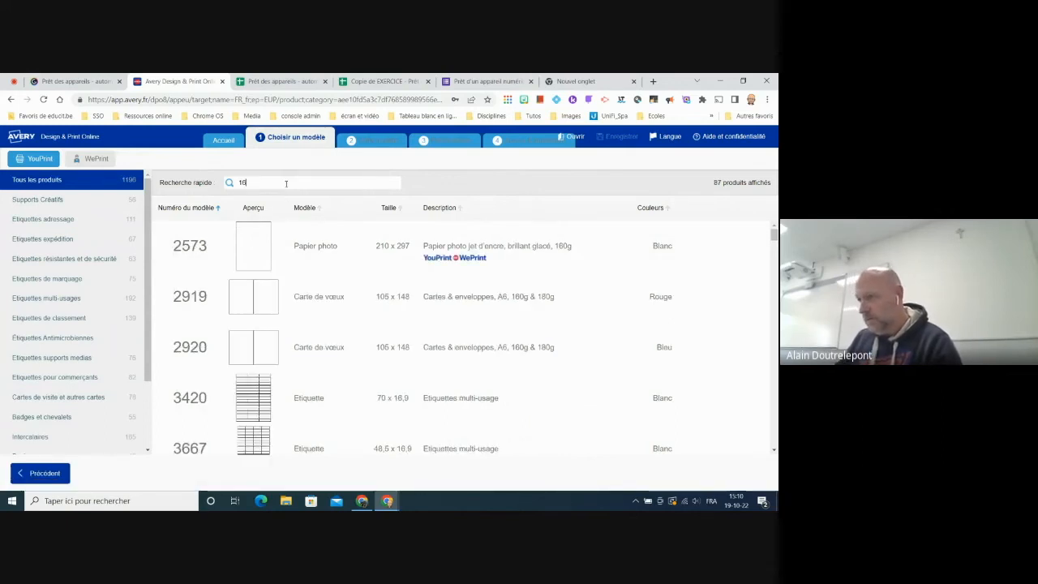
# - Browse the matching label models and select the C2160 address label, 63,5 x 38,1
pyautogui.scroll(-10, 323, 245)
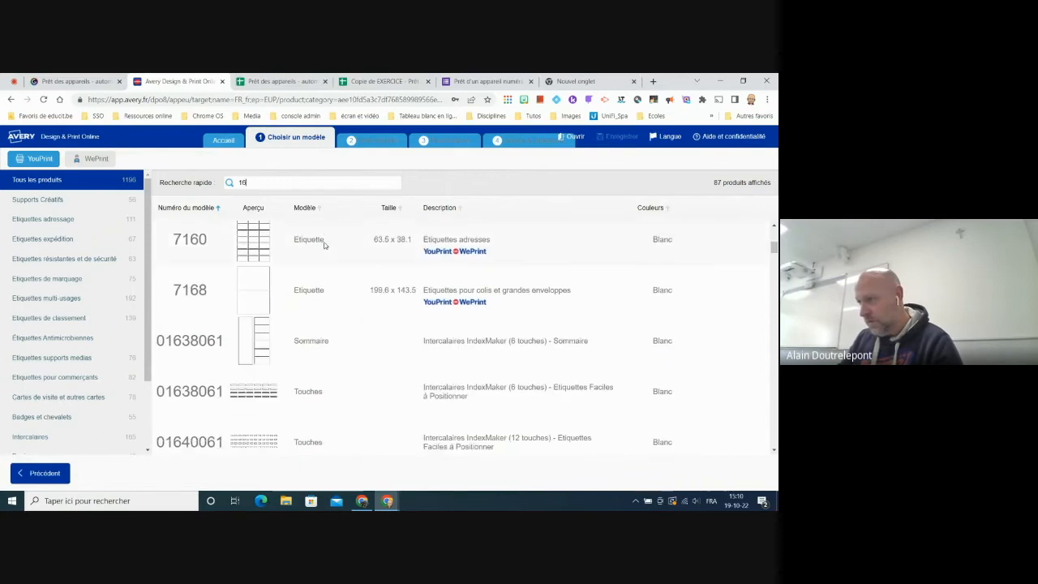
pyautogui.scroll(-3, 323, 246)
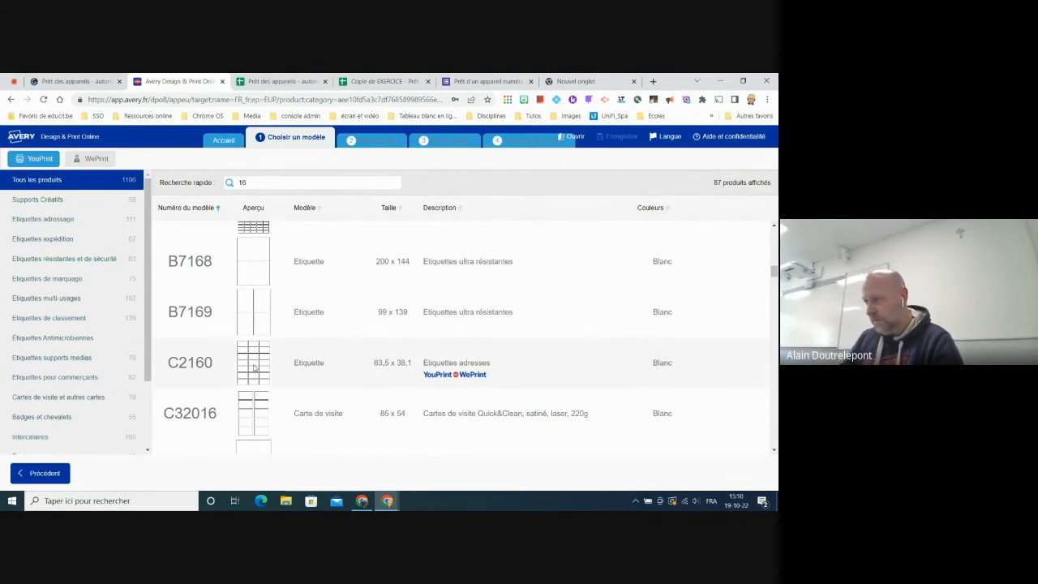
pyautogui.scroll(-2, 278, 379)
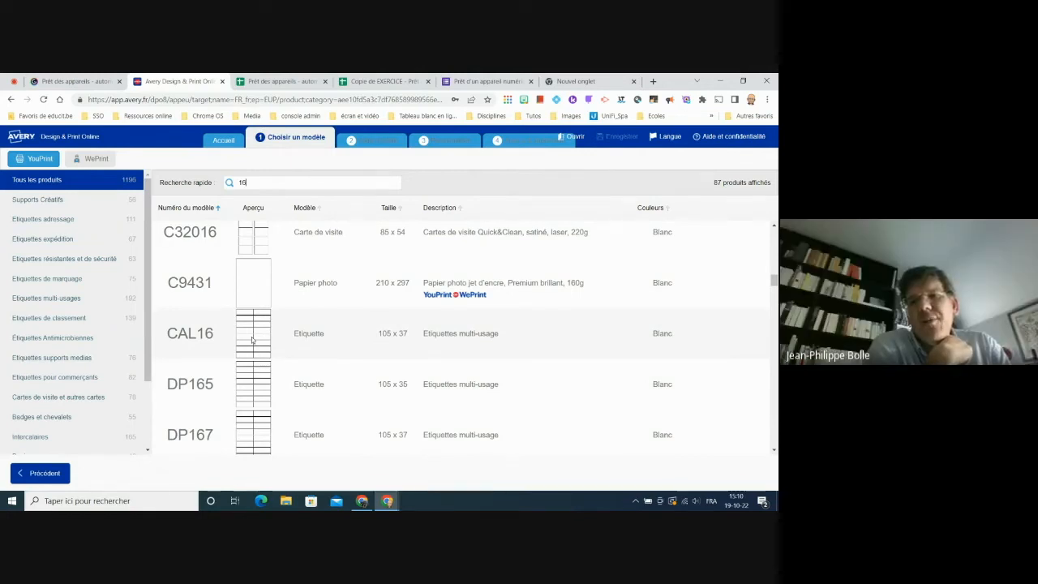
pyautogui.scroll(1, 252, 341)
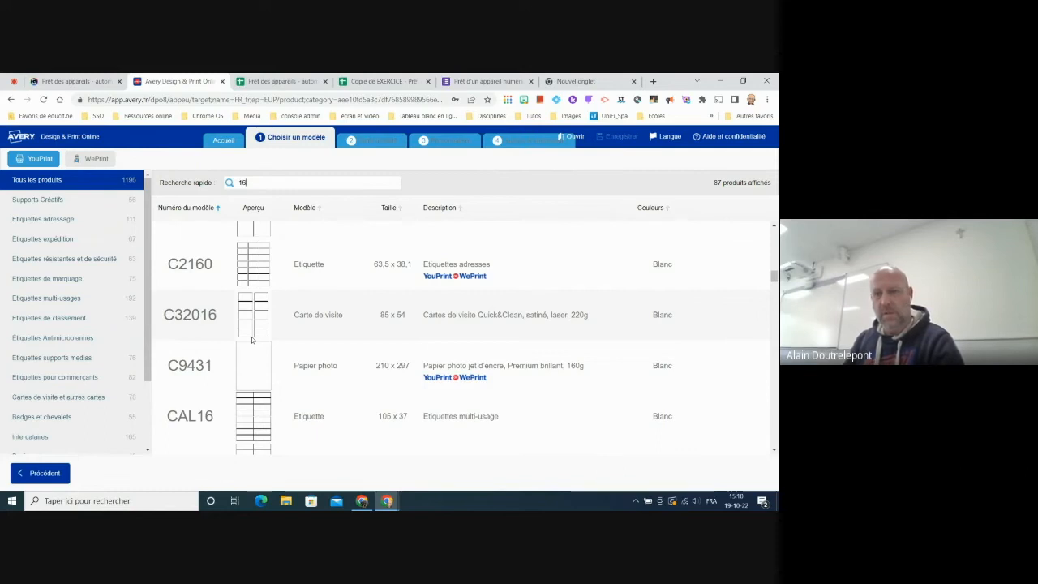
pyautogui.scroll(-3, 252, 339)
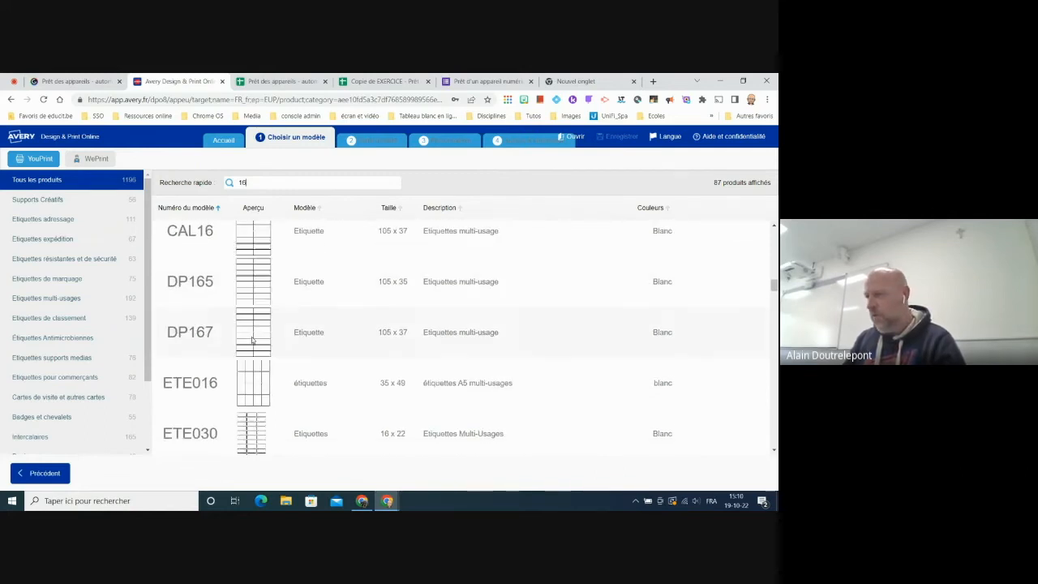
pyautogui.scroll(3, 252, 340)
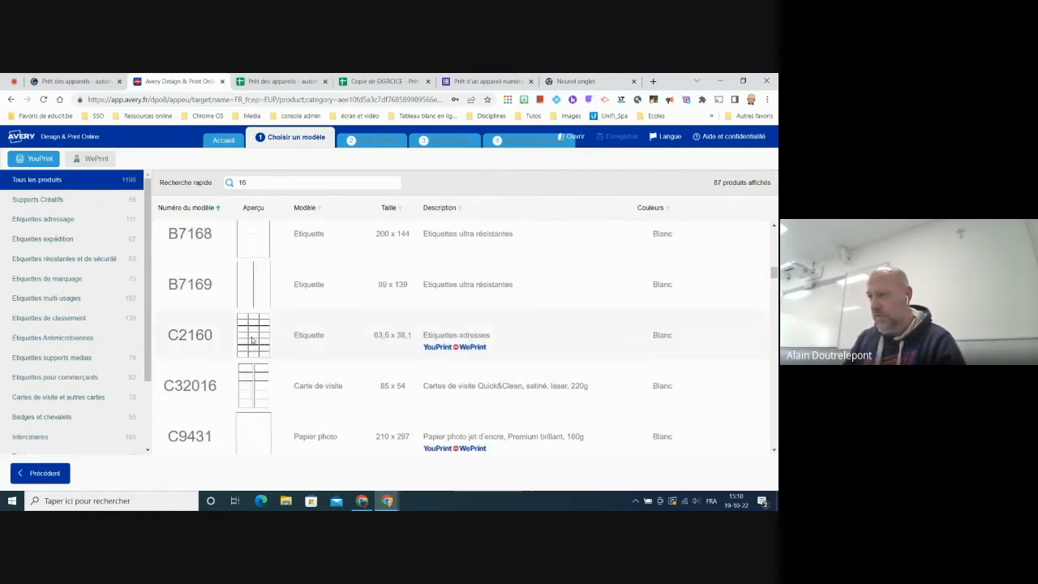
pyautogui.click(252, 340)
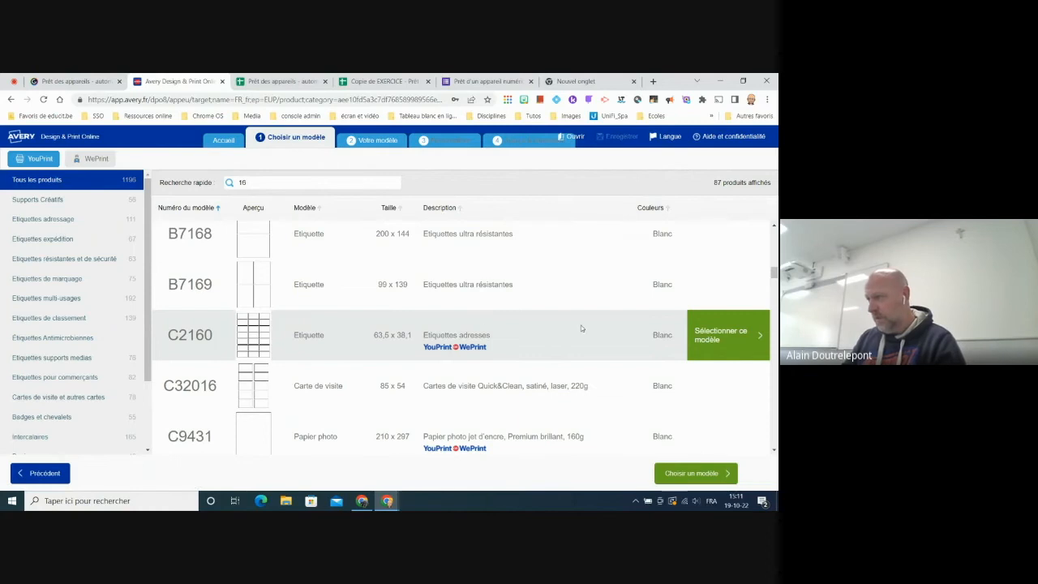
pyautogui.click(695, 334)
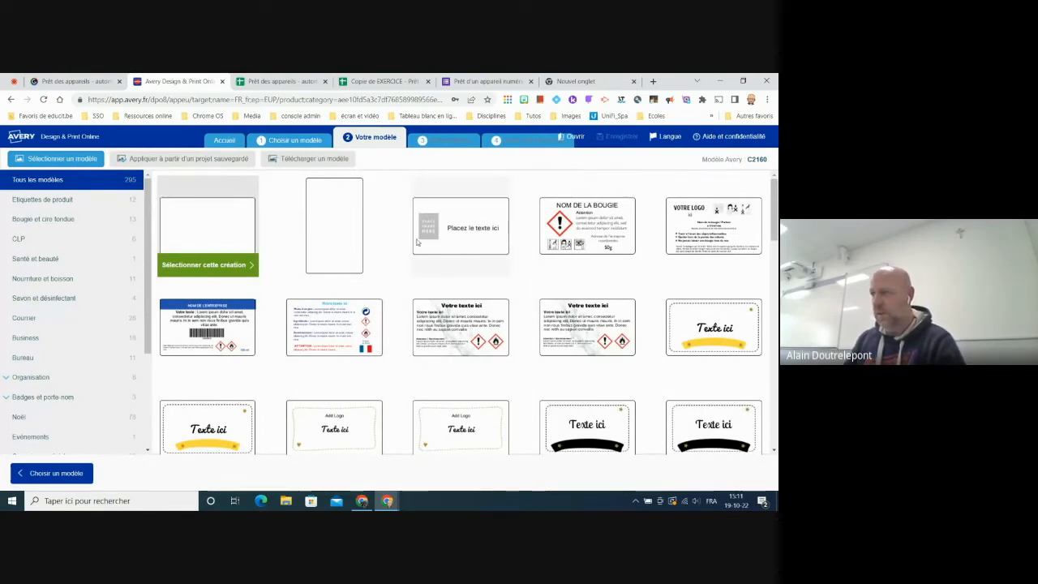
# - Start from the blank landscape design, dismiss the help box, and begin adding a QR code or barcode fed by a spreadsheet or sequential number
pyautogui.click(235, 265)
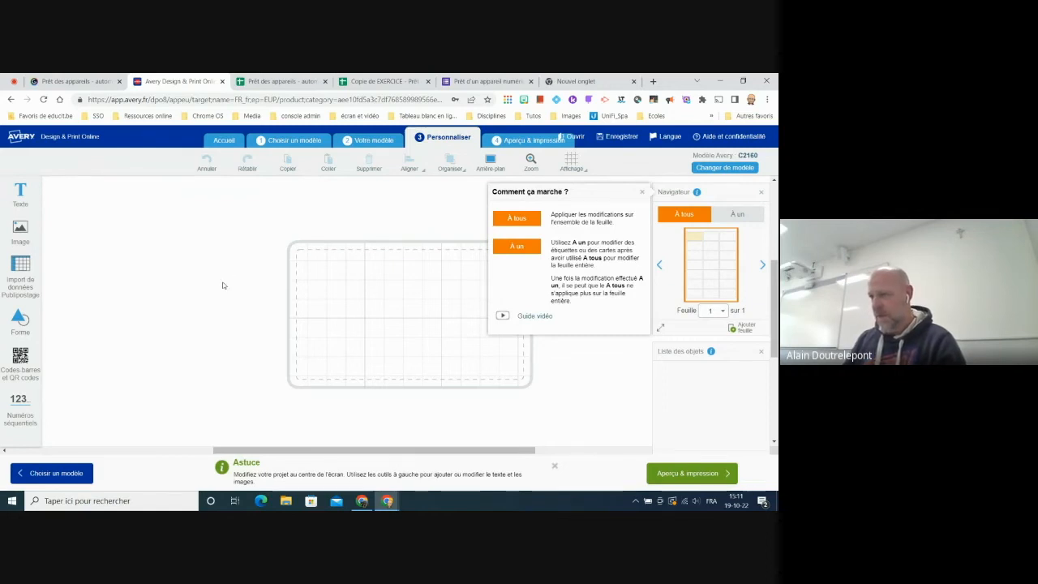
pyautogui.click(643, 193)
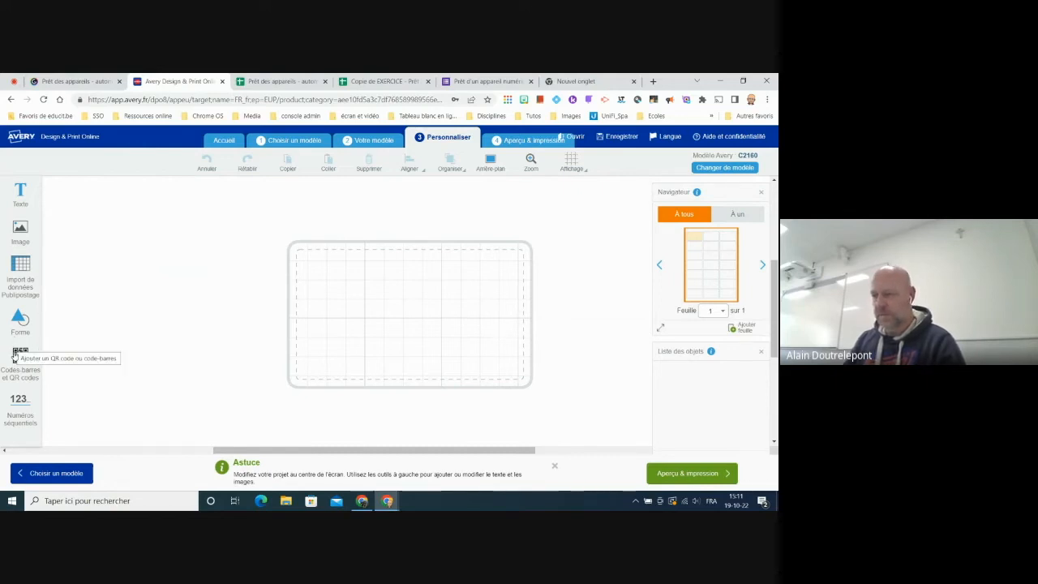
pyautogui.click(20, 361)
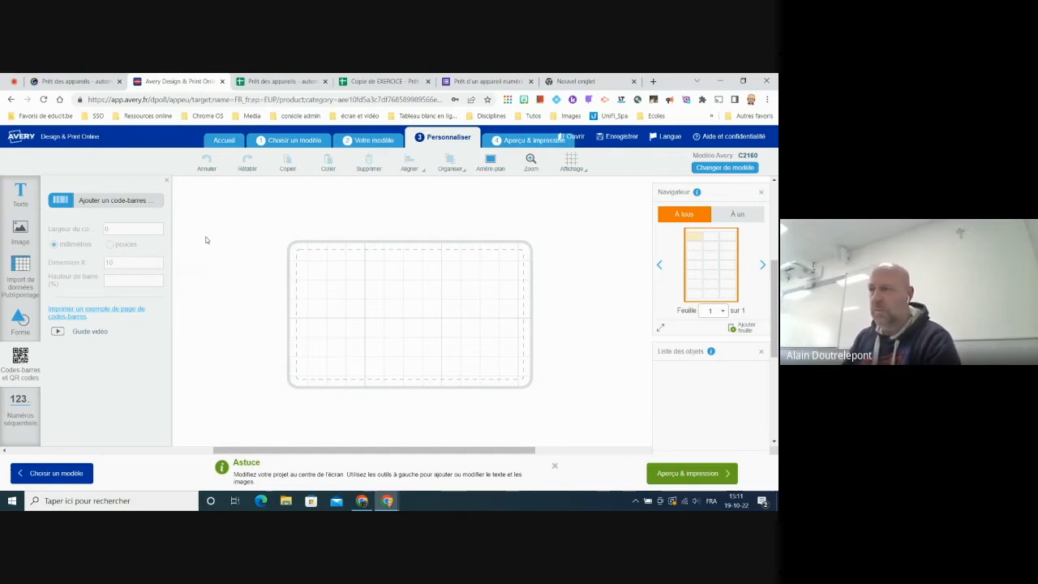
pyautogui.click(91, 205)
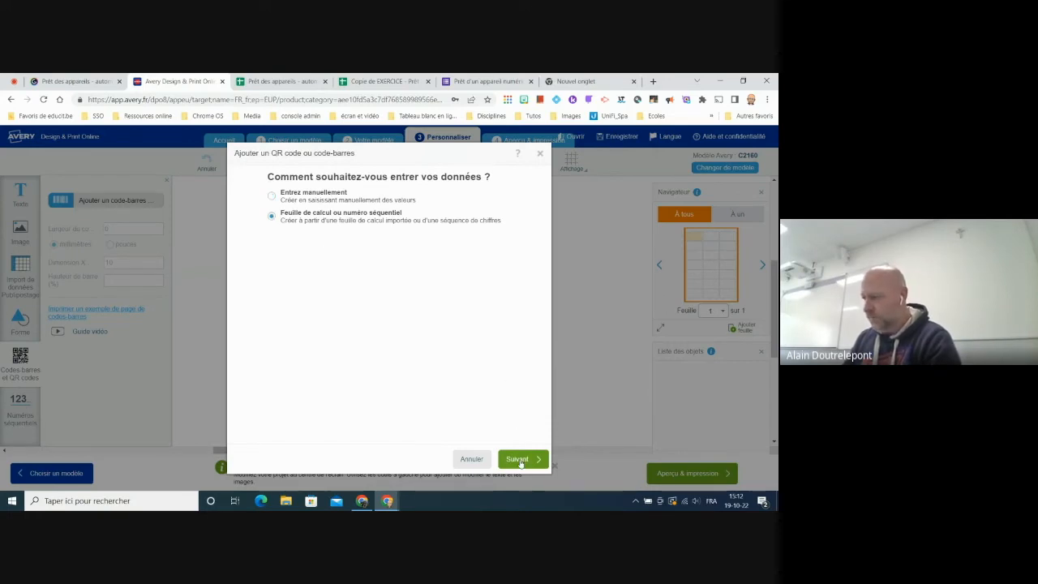
pyautogui.click(518, 460)
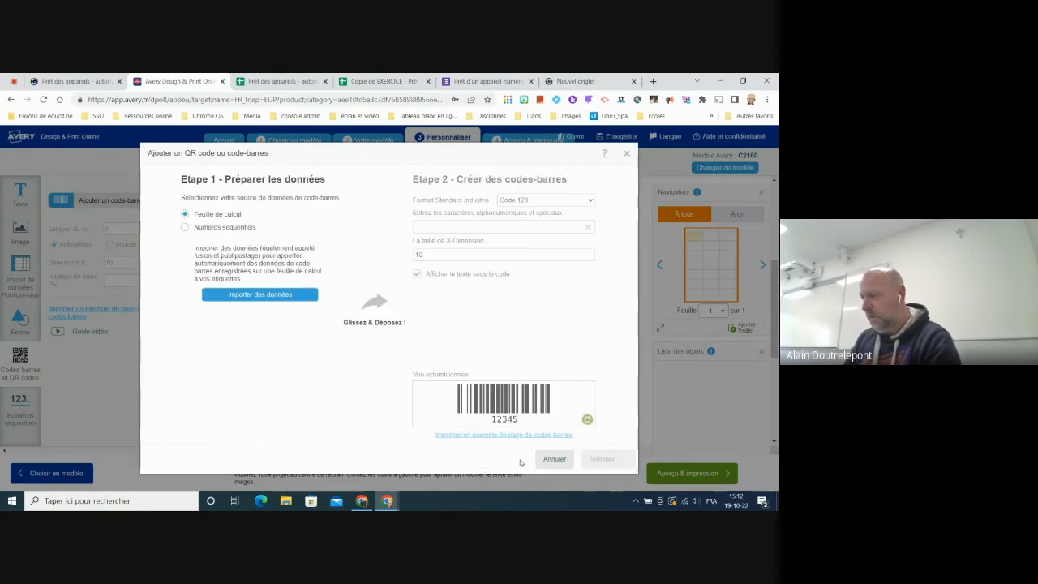
# - Switch to the Copie de EXERCICE spreadsheet and download its 1.RESERVATION DES APPAREILS sheet as comma-separated values (.csv)
pyautogui.click(315, 78)
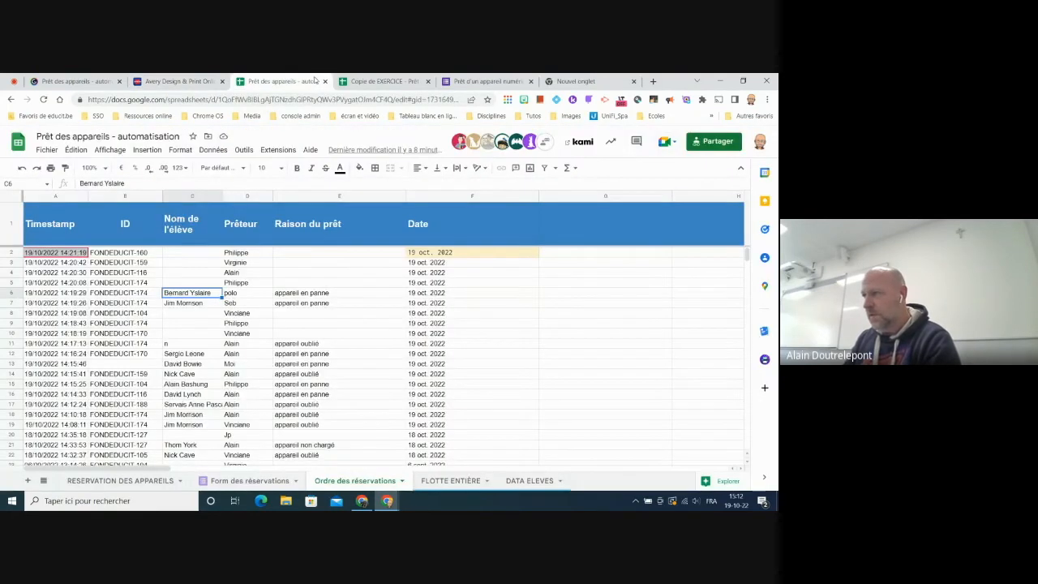
pyautogui.click(381, 81)
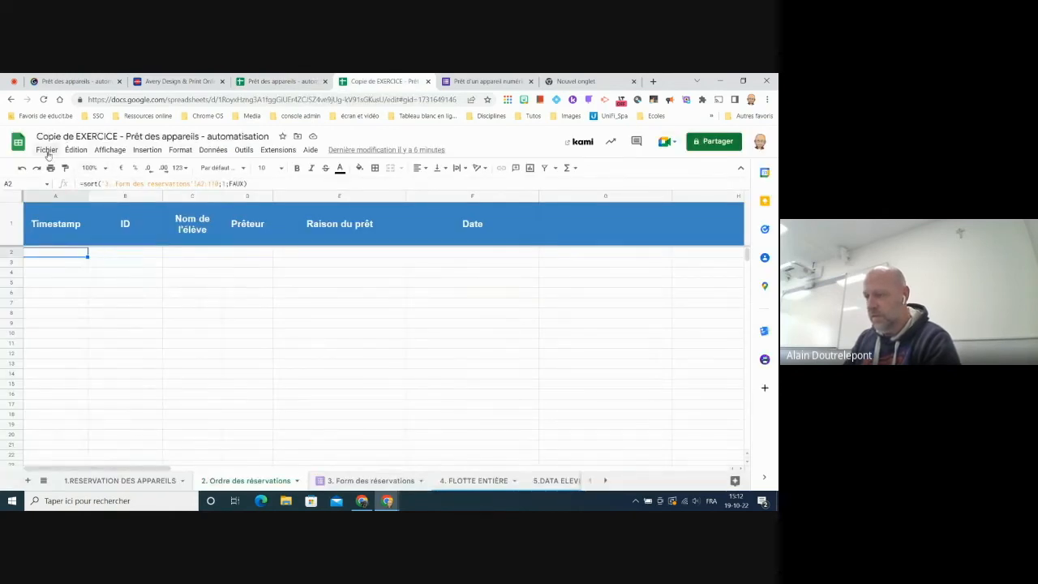
pyautogui.click(46, 151)
pyautogui.moveTo(74, 247)
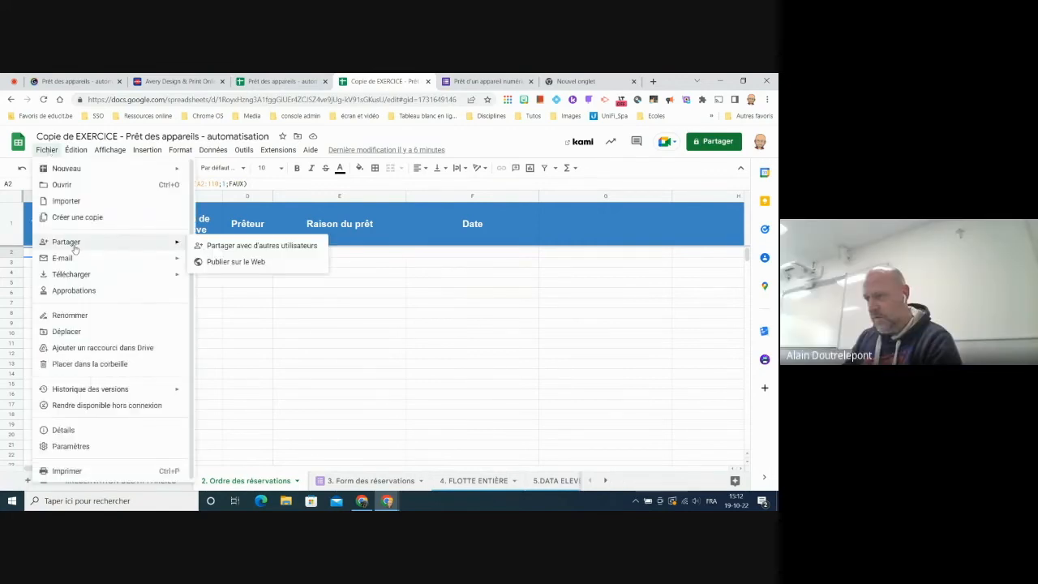
pyautogui.click(351, 408)
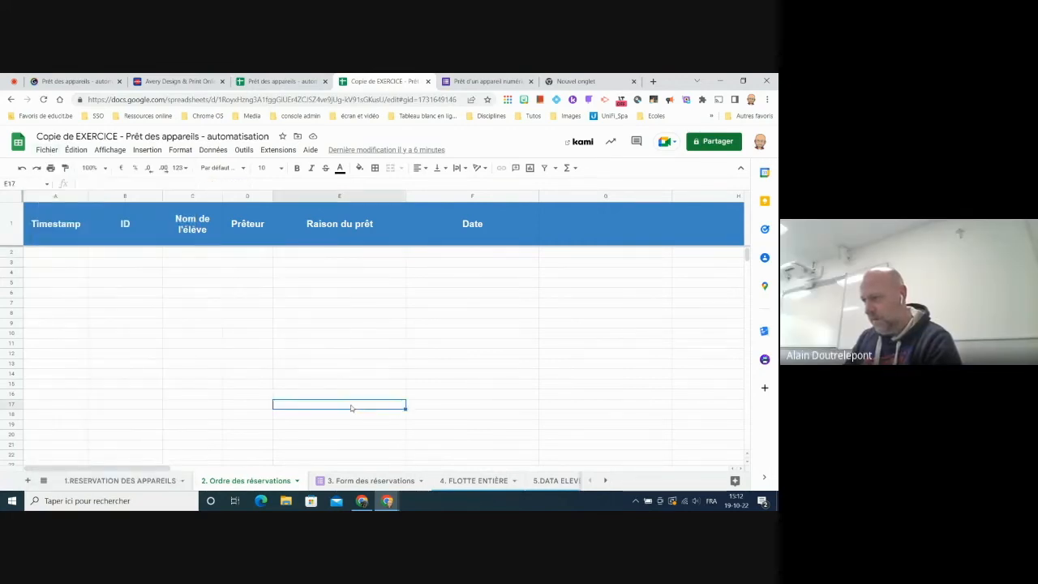
pyautogui.click(122, 481)
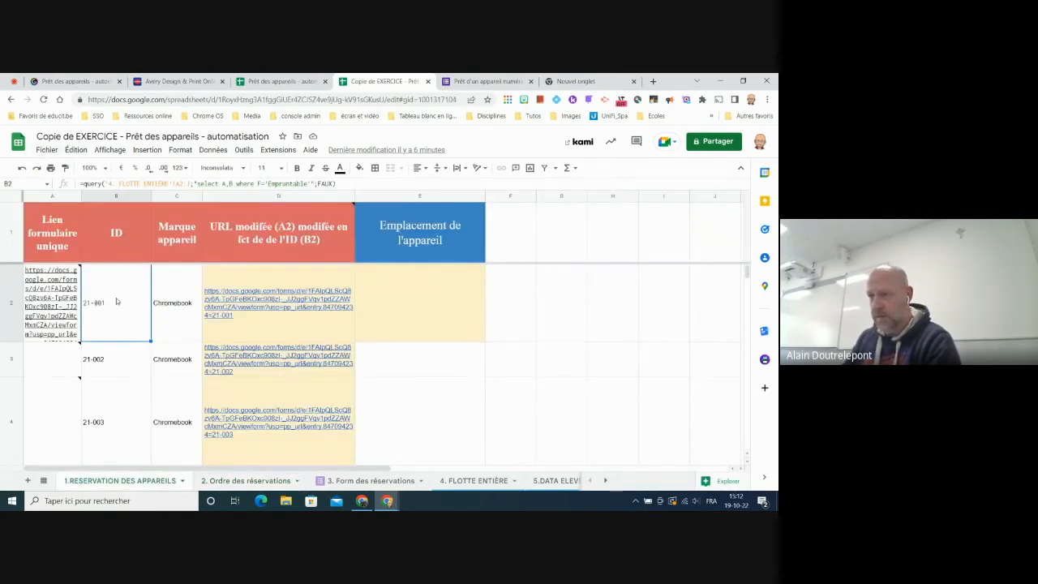
pyautogui.moveTo(248, 300)
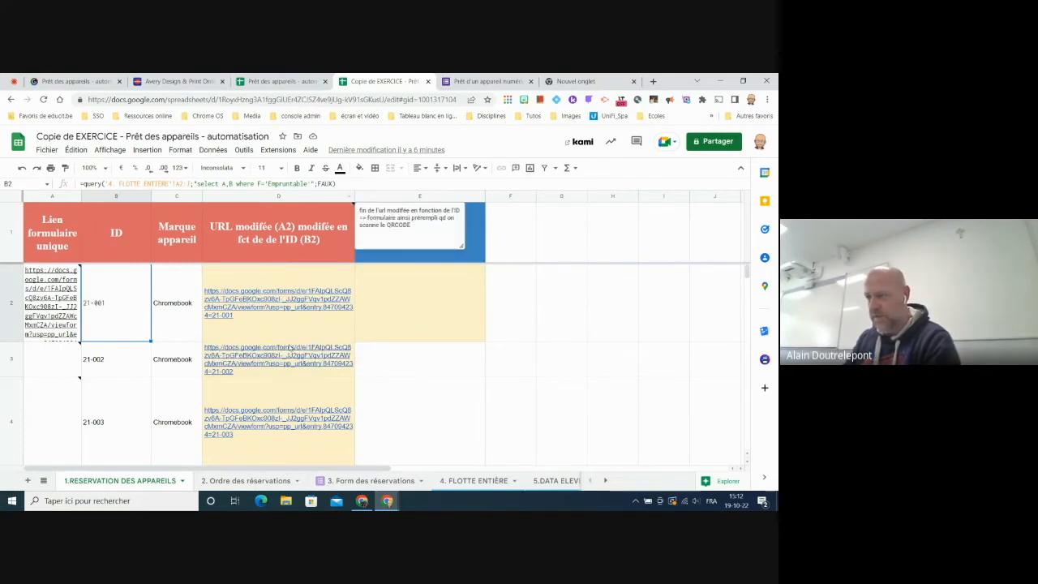
pyautogui.click(46, 150)
pyautogui.moveTo(81, 274)
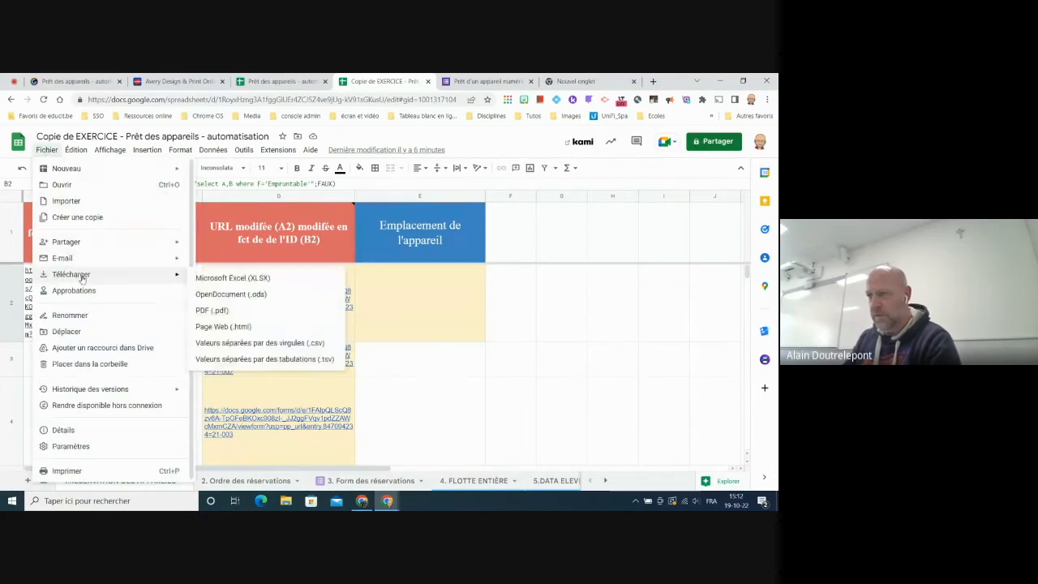
pyautogui.click(279, 344)
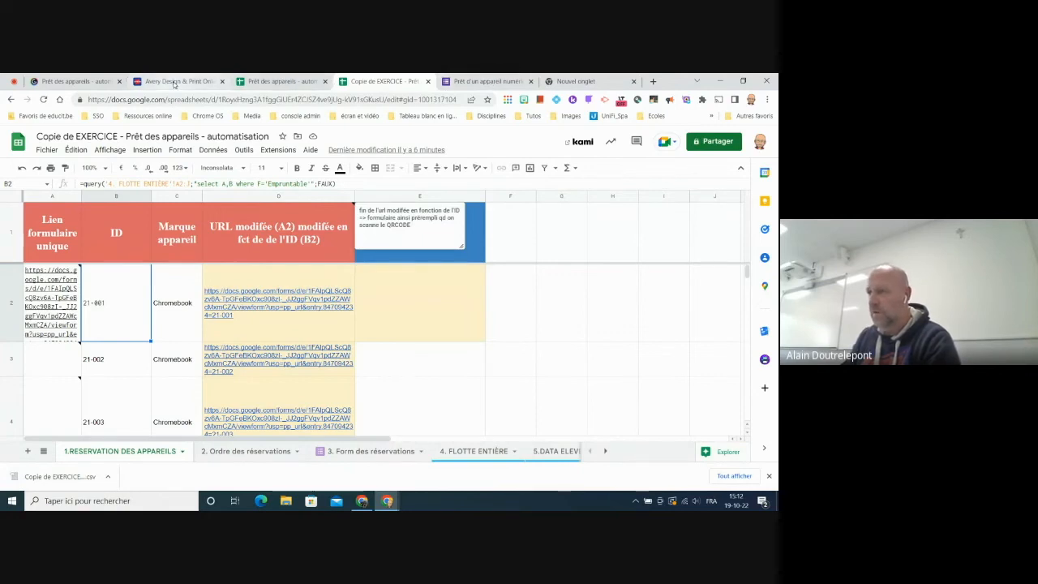
# - Back in Avery Design & Print, import the downloaded Copie de EXERCICE CSV from Téléchargements with Virgule as the separator
pyautogui.click(173, 82)
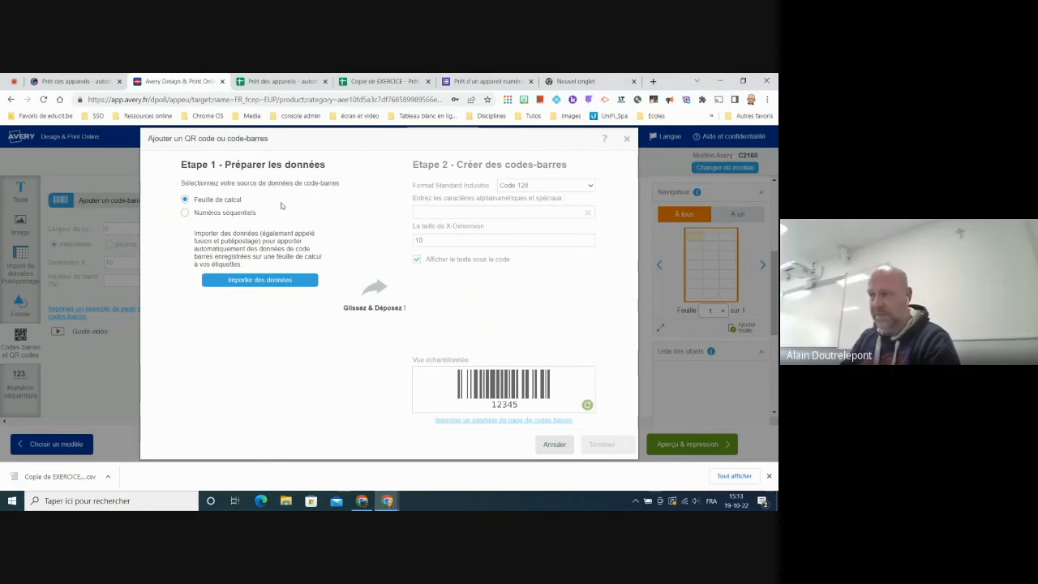
pyautogui.click(252, 281)
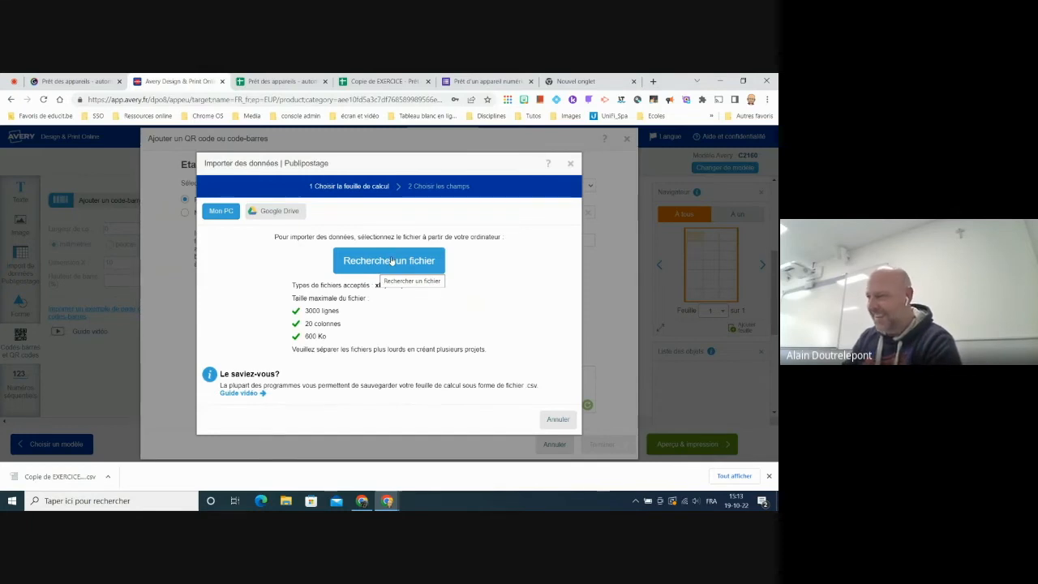
pyautogui.click(391, 260)
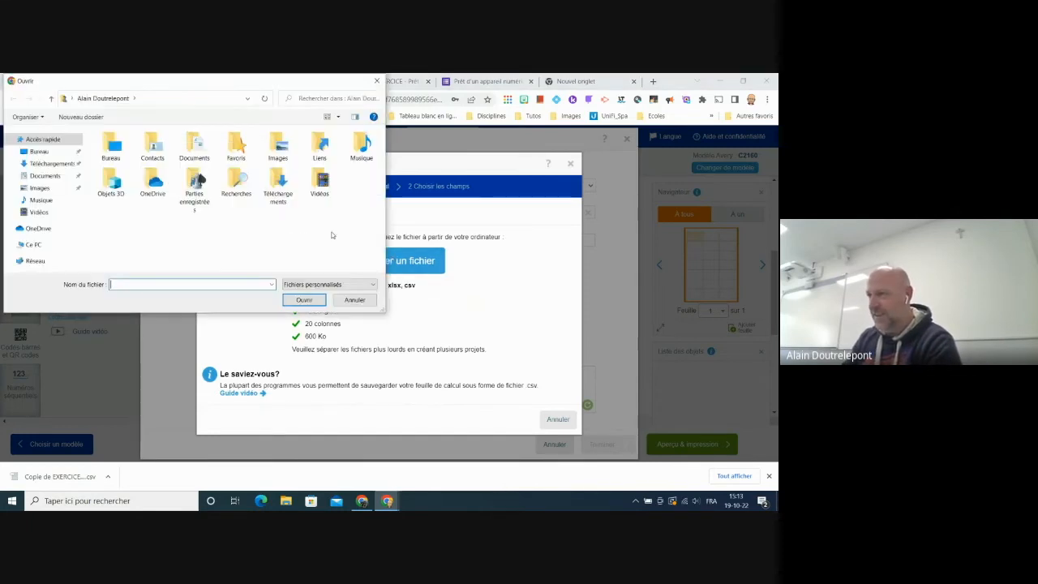
pyautogui.click(56, 163)
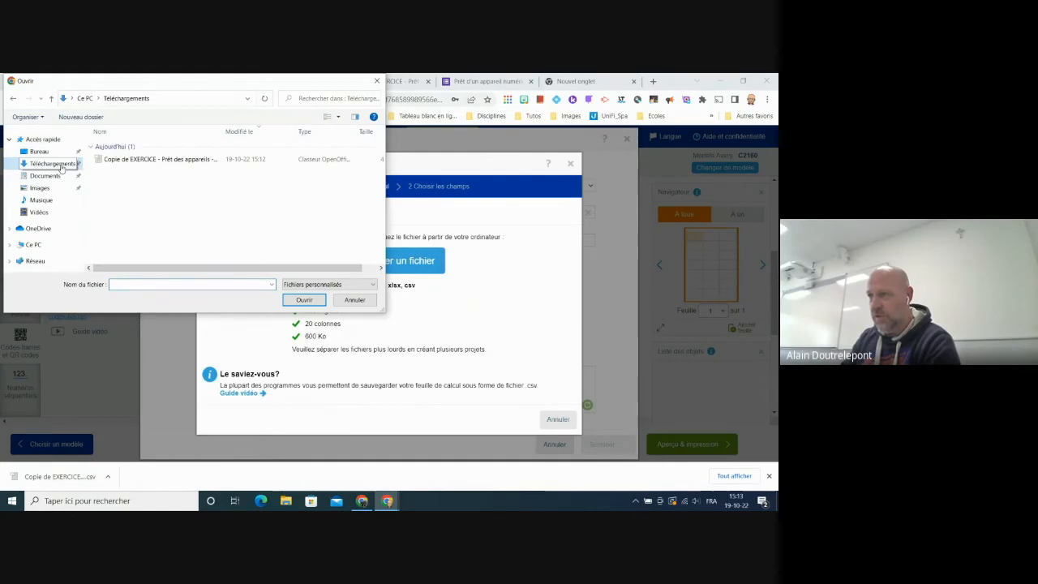
pyautogui.click(118, 160)
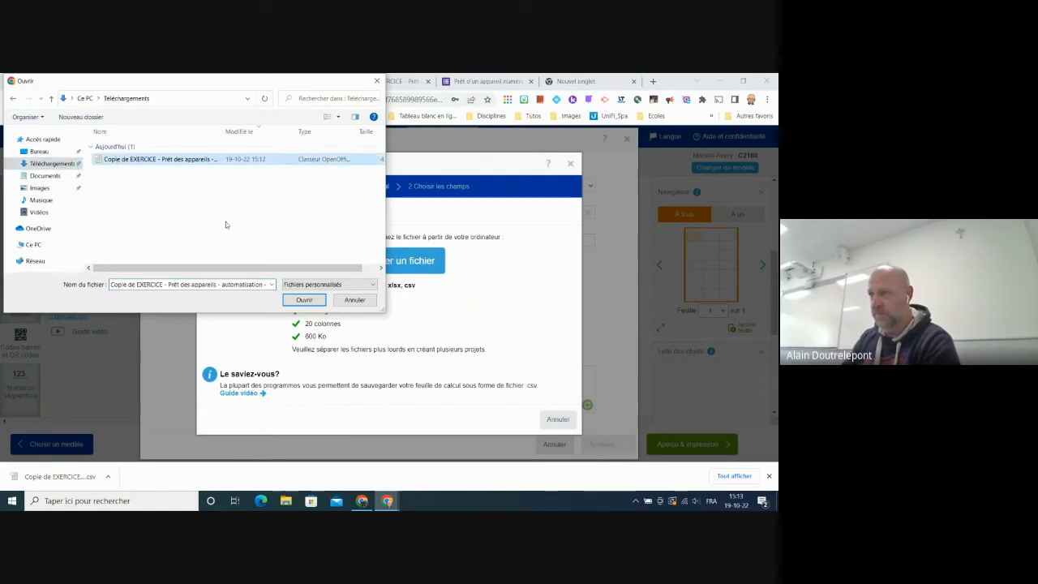
pyautogui.click(304, 299)
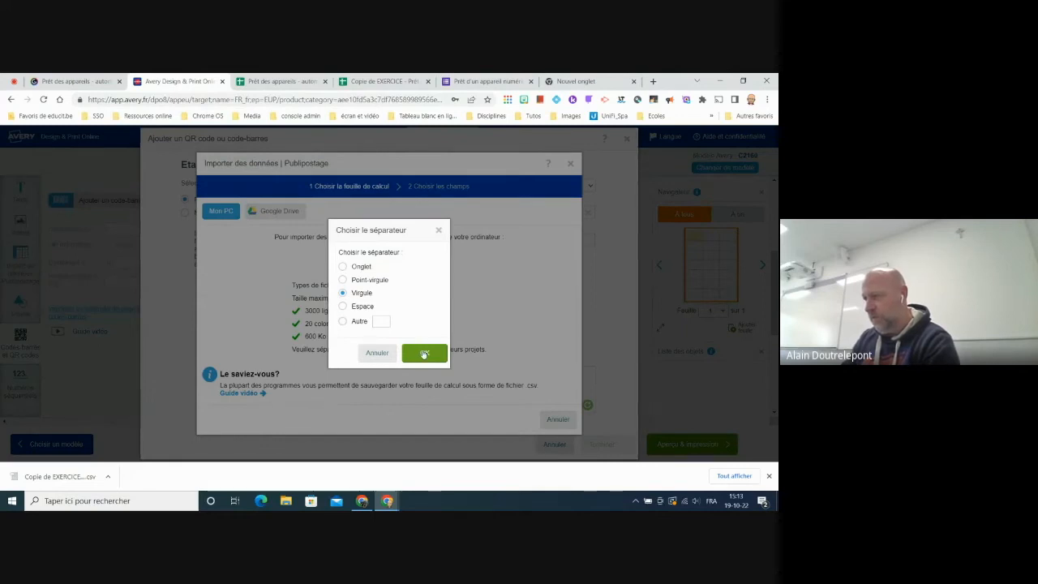
pyautogui.click(424, 353)
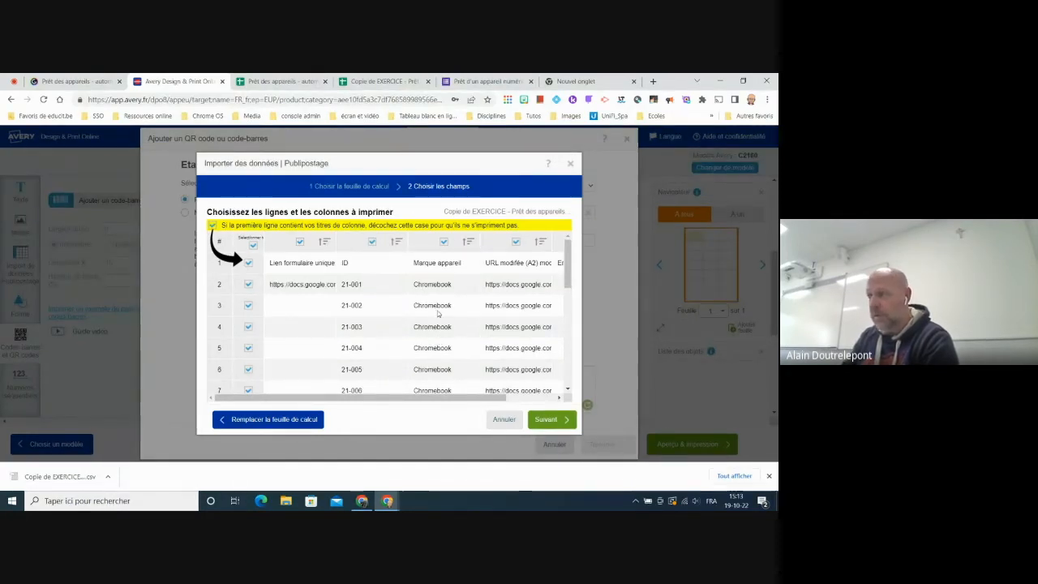
# - Check the imported columns, keep all rows and columns selected for printing, and accept the data for the codes
pyautogui.moveTo(420, 398); pyautogui.dragTo(463, 411)
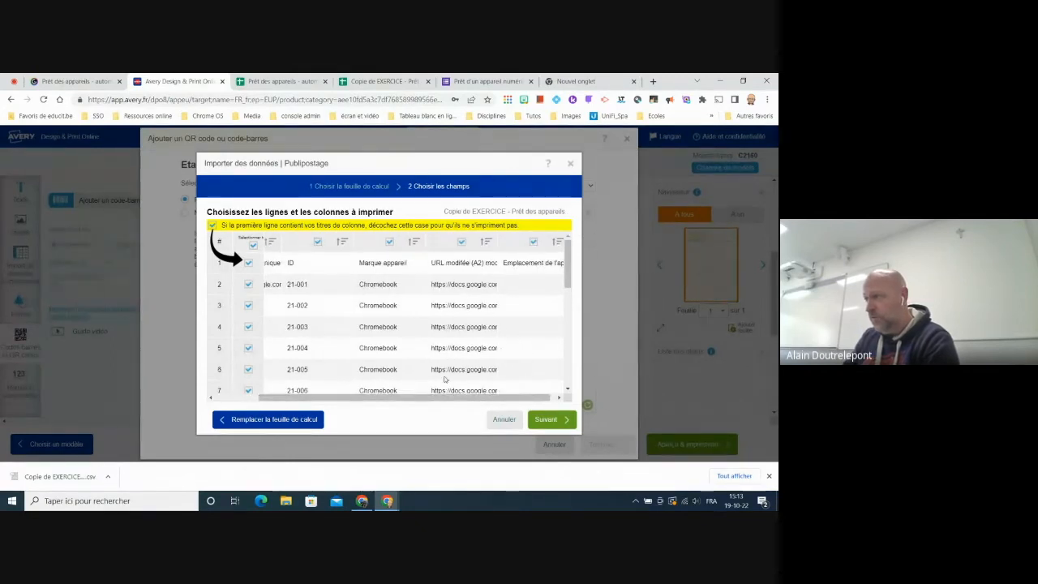
pyautogui.moveTo(445, 402); pyautogui.dragTo(377, 404)
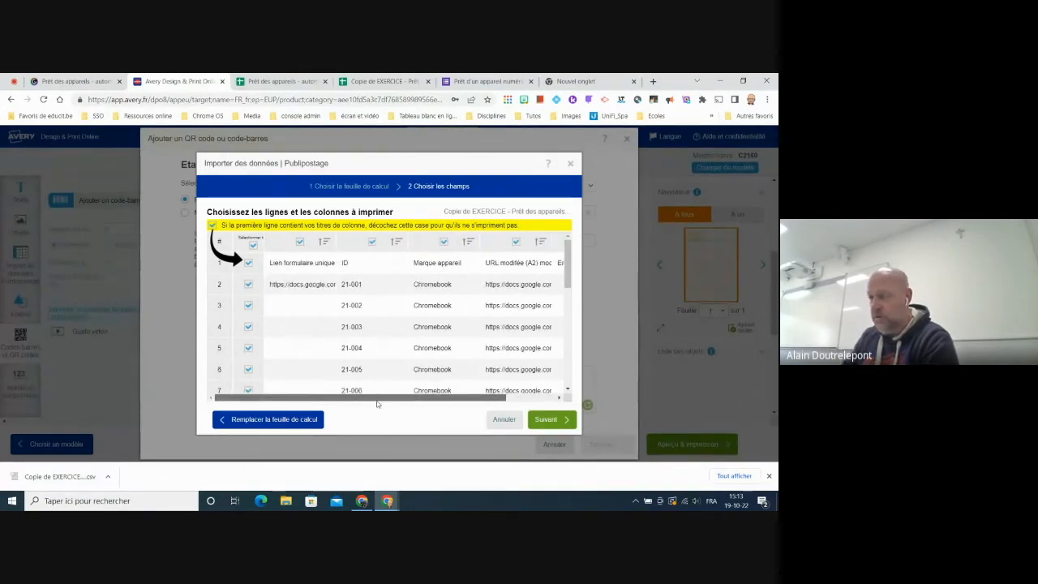
pyautogui.click(543, 420)
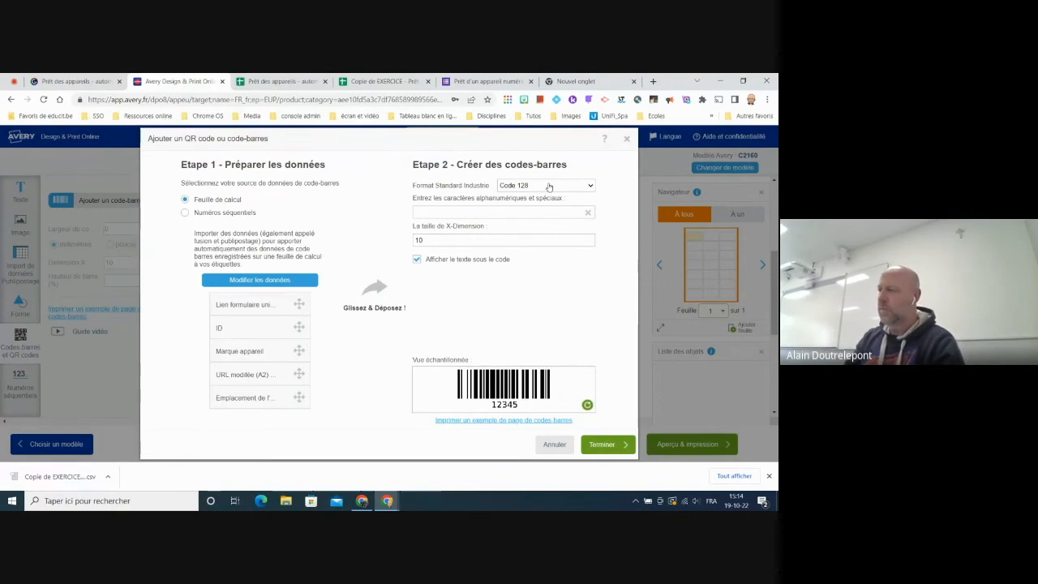
# - Create QRCode-format codes of type URL, fed by the URL modifiée (A2) column, and add them to the labels
pyautogui.click(592, 189)
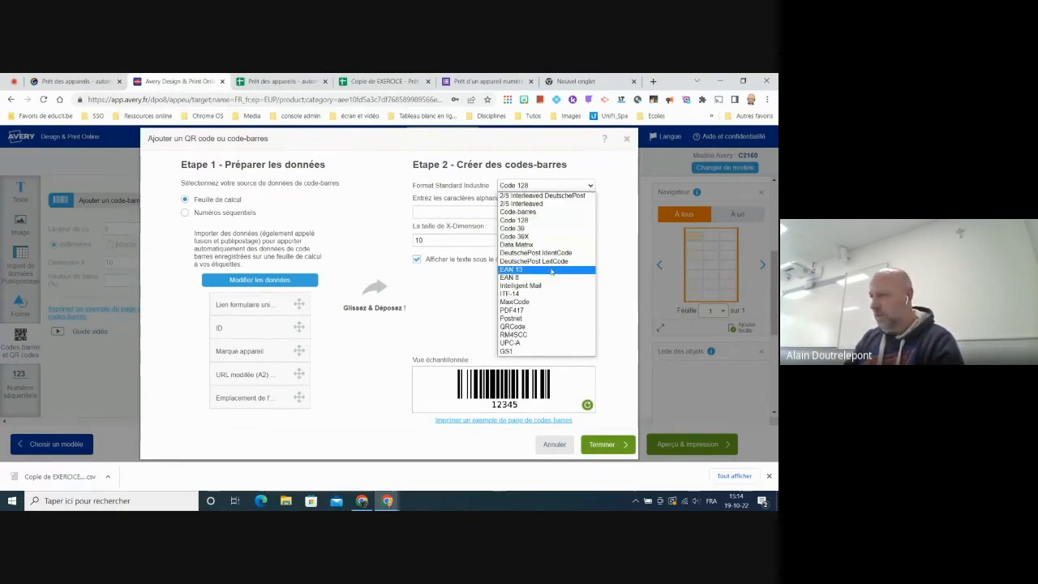
pyautogui.click(536, 328)
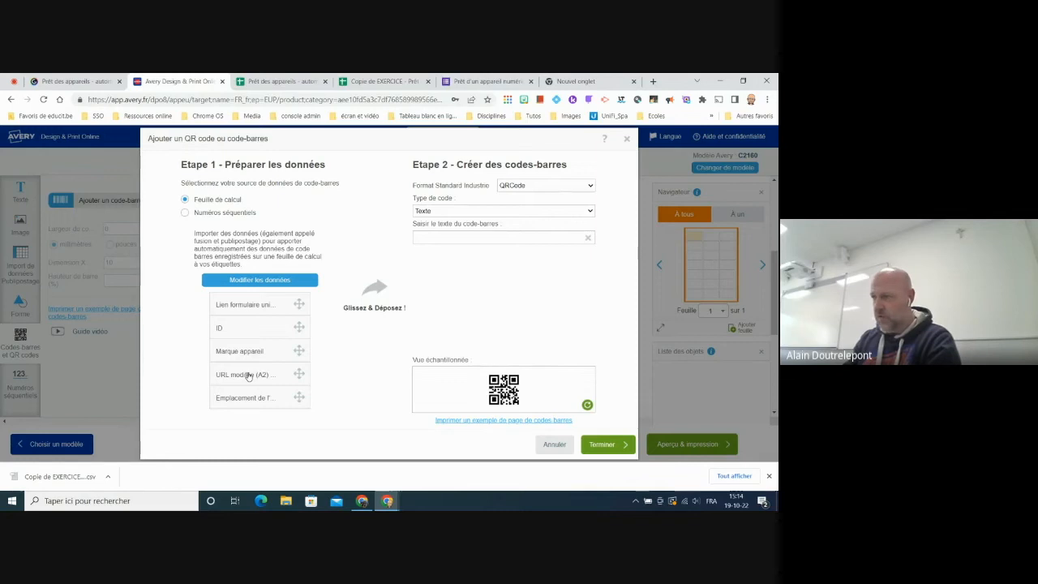
pyautogui.moveTo(249, 376); pyautogui.dragTo(476, 235)
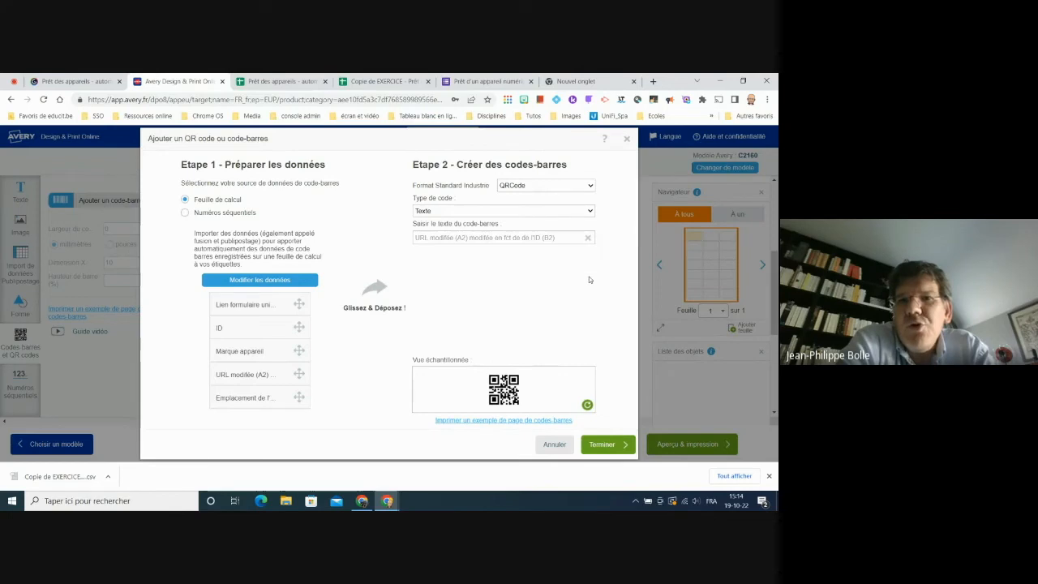
pyautogui.click(588, 212)
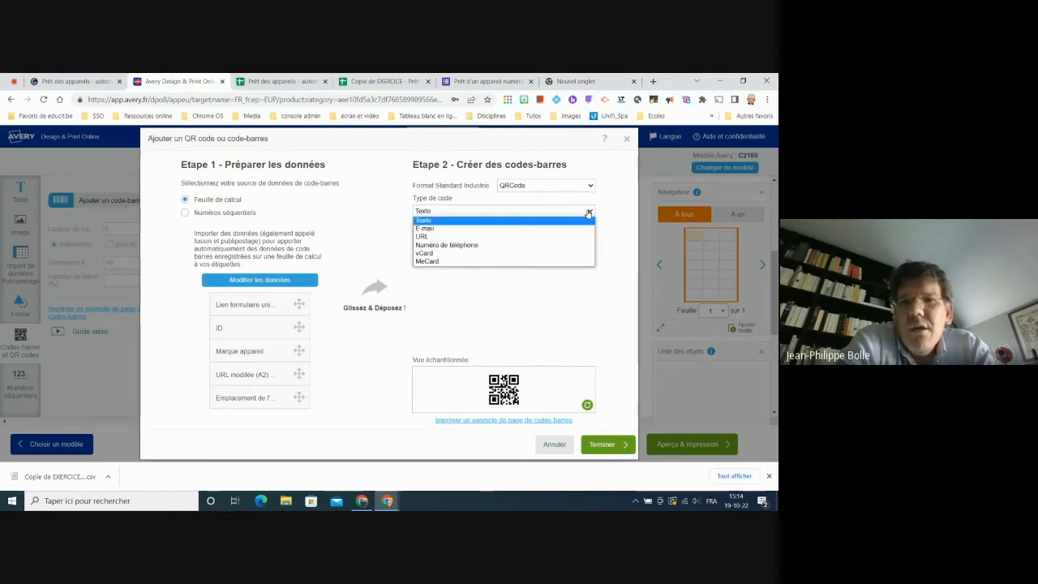
pyautogui.click(537, 236)
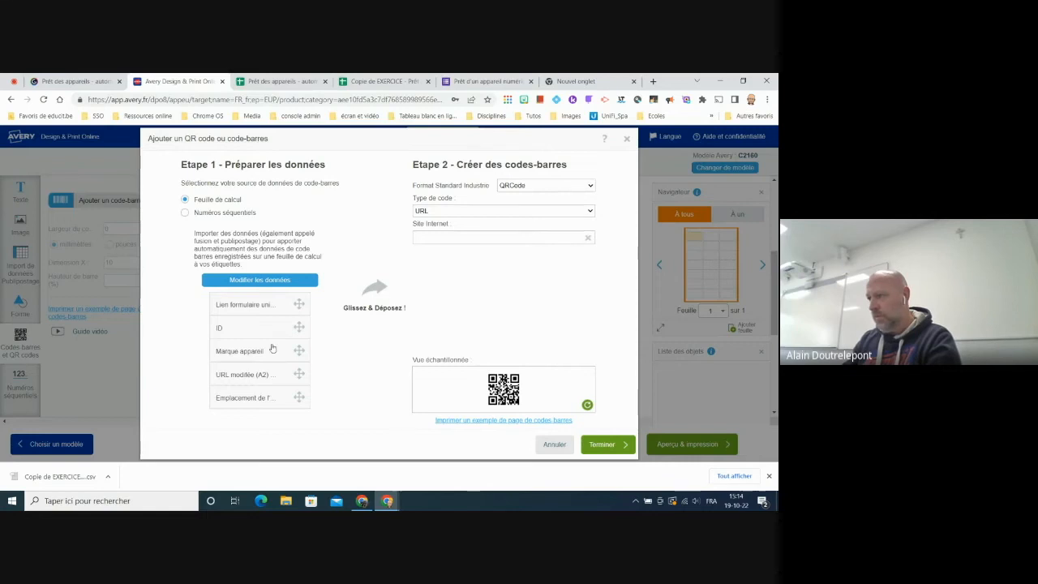
pyautogui.moveTo(264, 374); pyautogui.dragTo(535, 237)
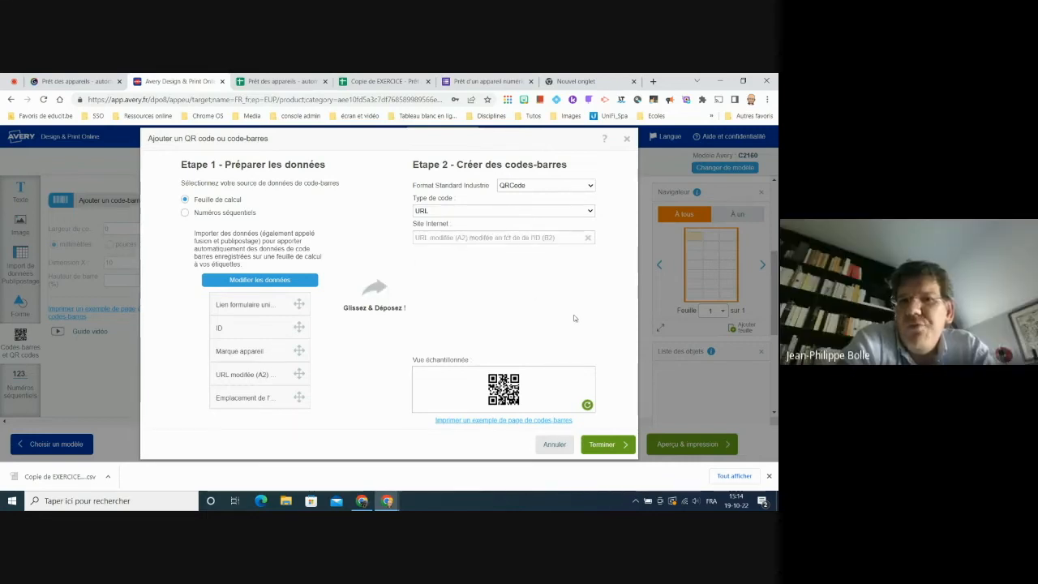
pyautogui.click(609, 445)
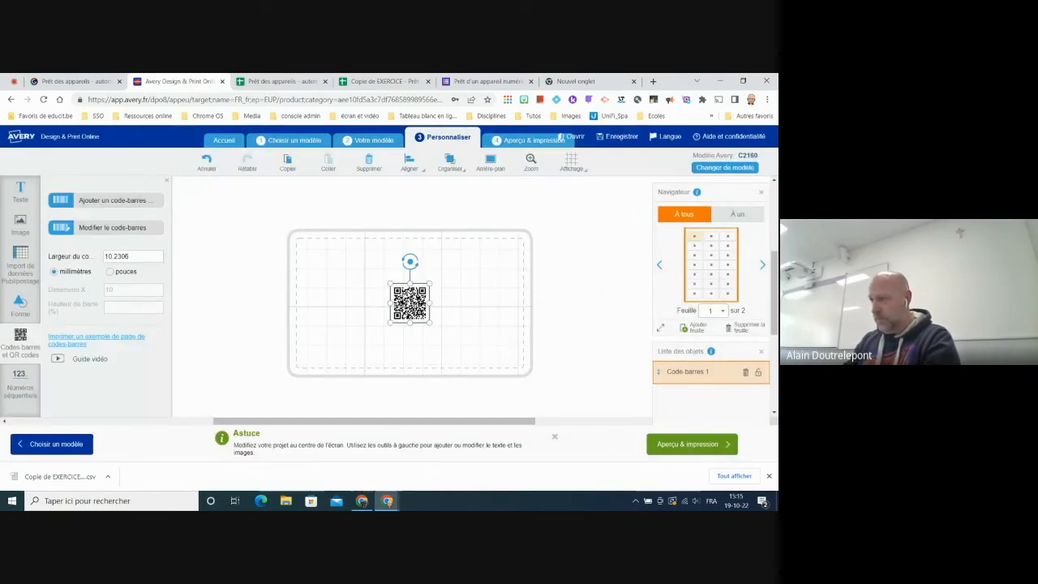
# - Enlarge the QR code to about 26 mm wide, centre it on the label, and check both sheets
pyautogui.moveTo(391, 283); pyautogui.dragTo(355, 261)
pyautogui.moveTo(430, 323); pyautogui.dragTo(458, 349)
pyautogui.moveTo(408, 308); pyautogui.dragTo(418, 319)
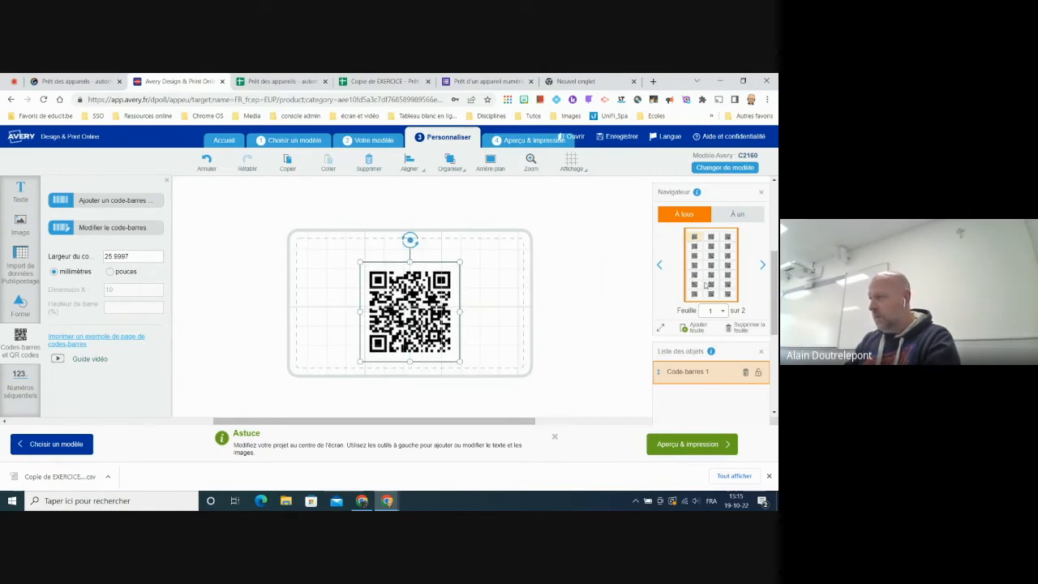
pyautogui.click(762, 268)
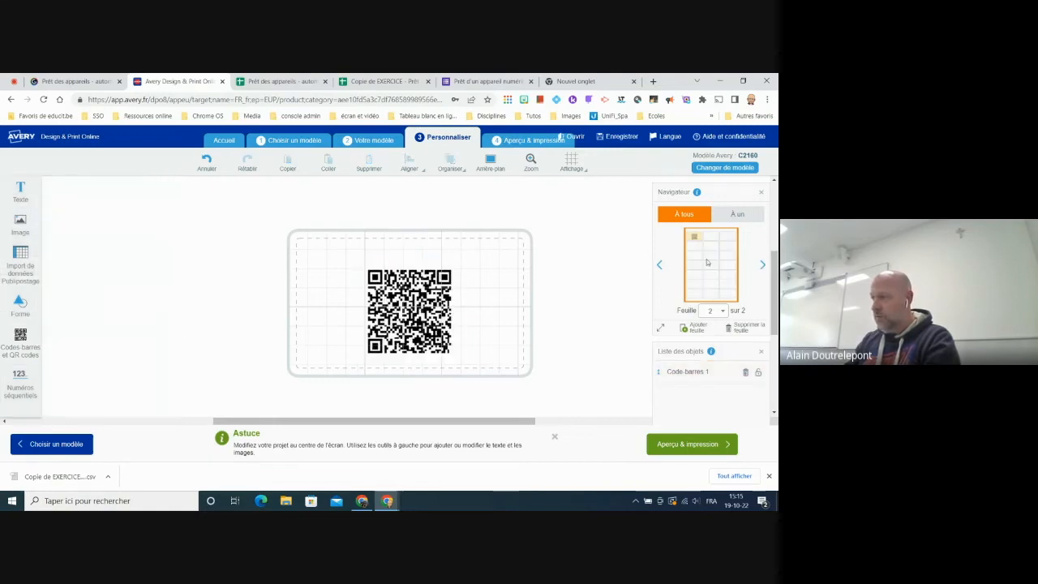
pyautogui.click(660, 267)
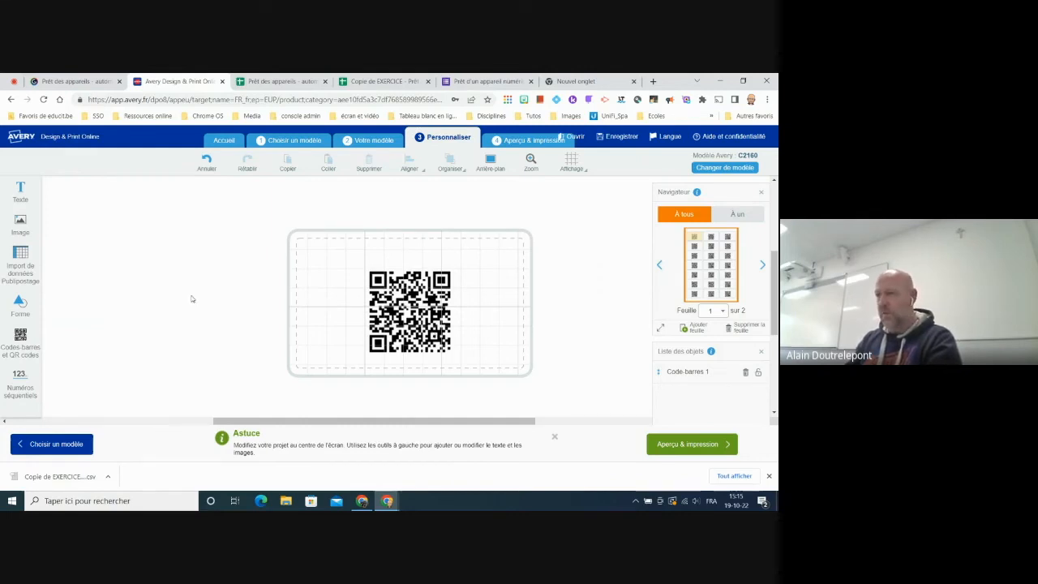
# - Show the imported merge fields and place the ID field as text above the QR code
pyautogui.click(21, 192)
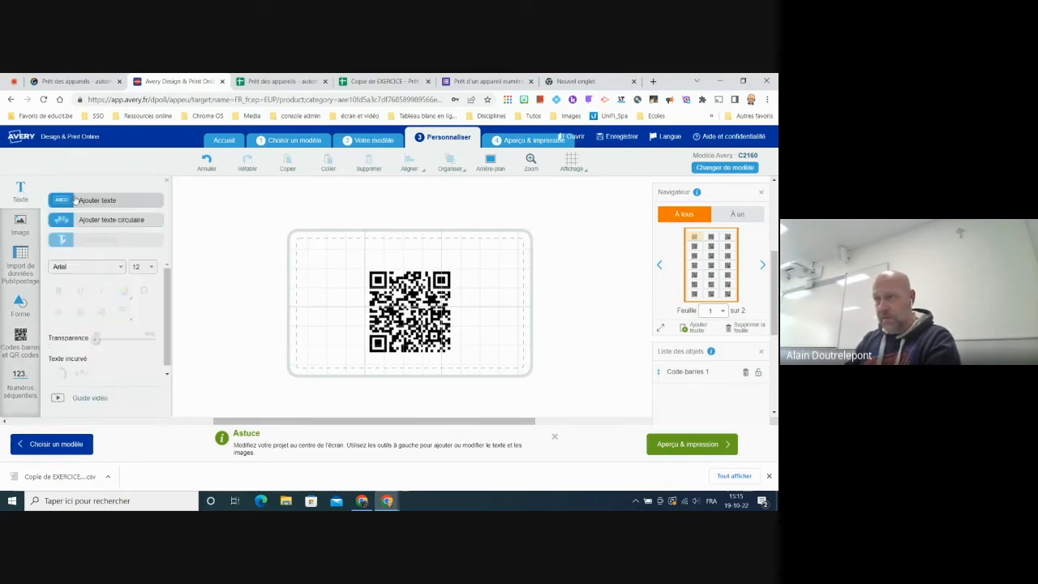
pyautogui.click(20, 256)
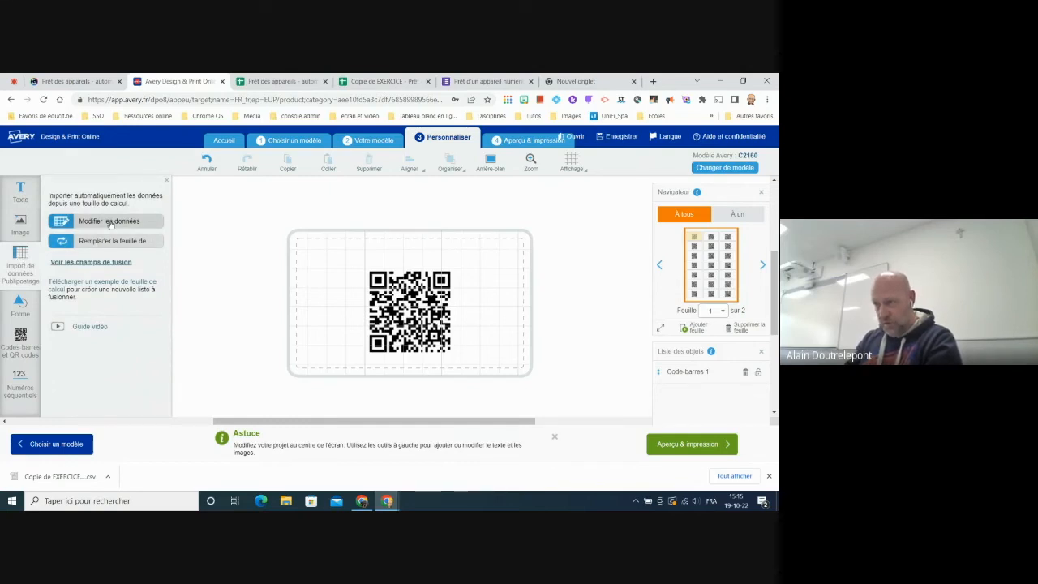
pyautogui.click(104, 264)
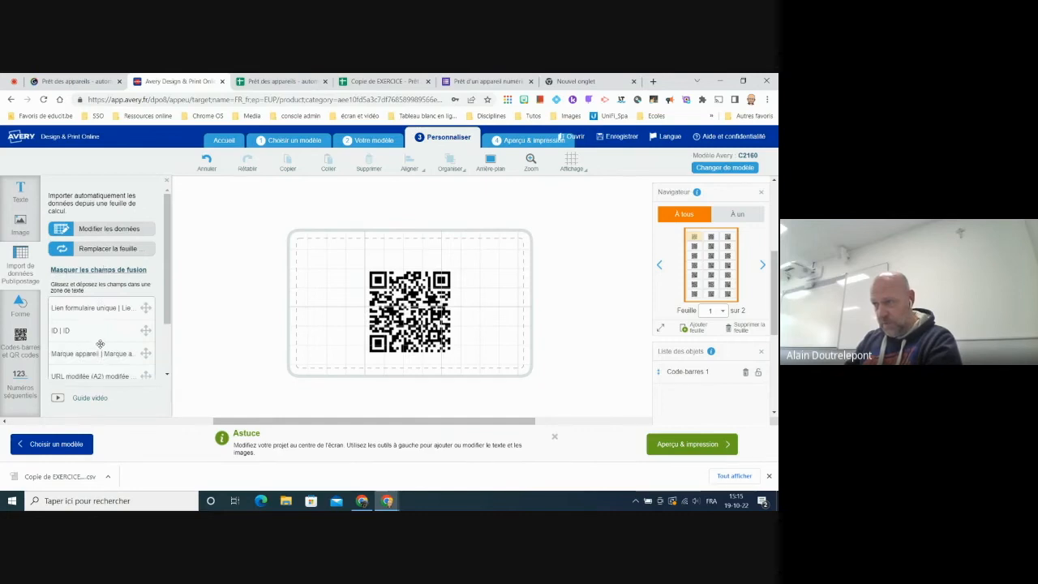
pyautogui.moveTo(100, 330); pyautogui.dragTo(410, 256)
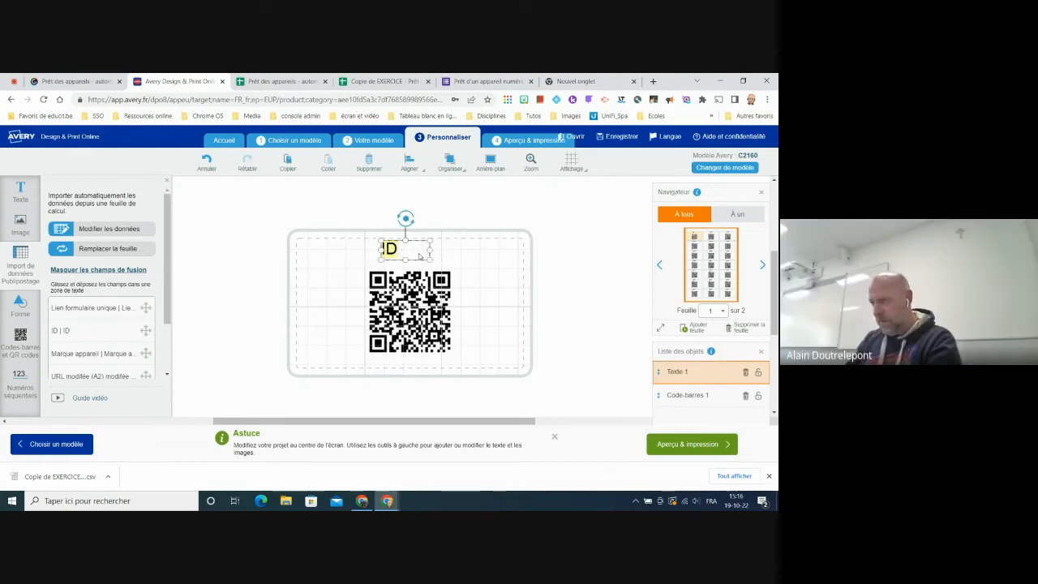
pyautogui.click(470, 258)
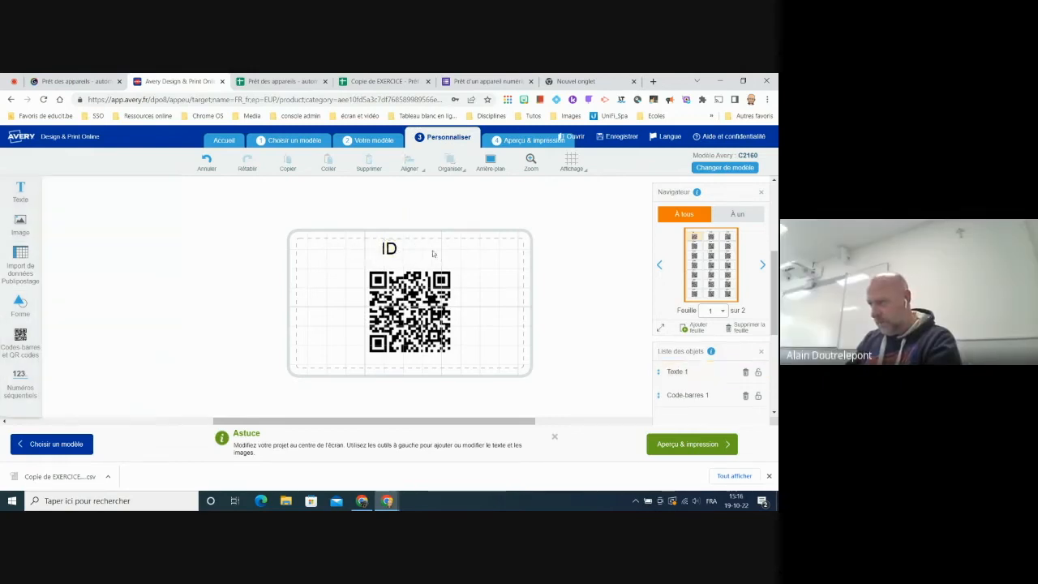
# - Centre-align the ID text above the QR code
pyautogui.click(393, 257)
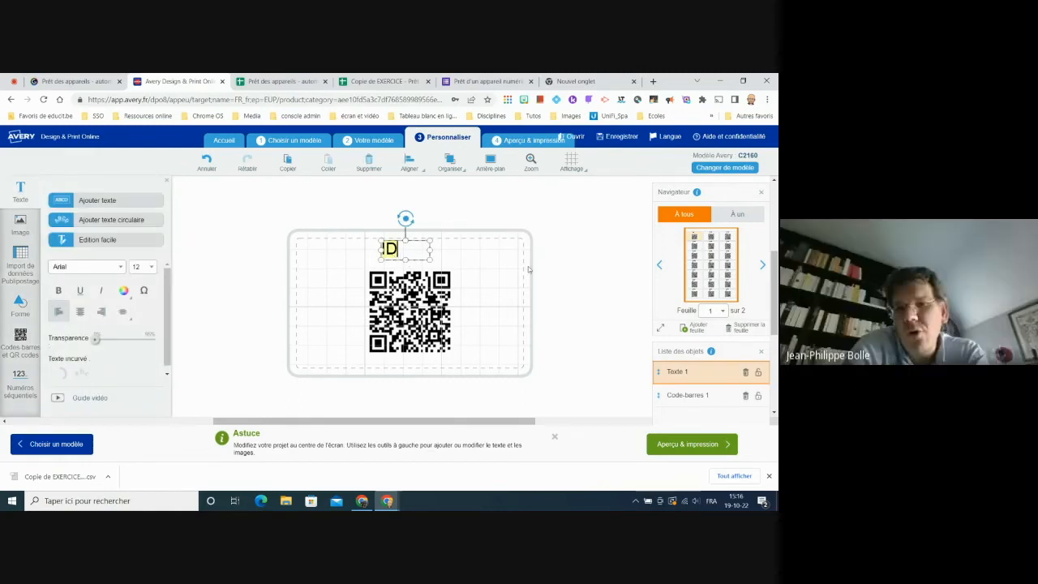
pyautogui.click(563, 272)
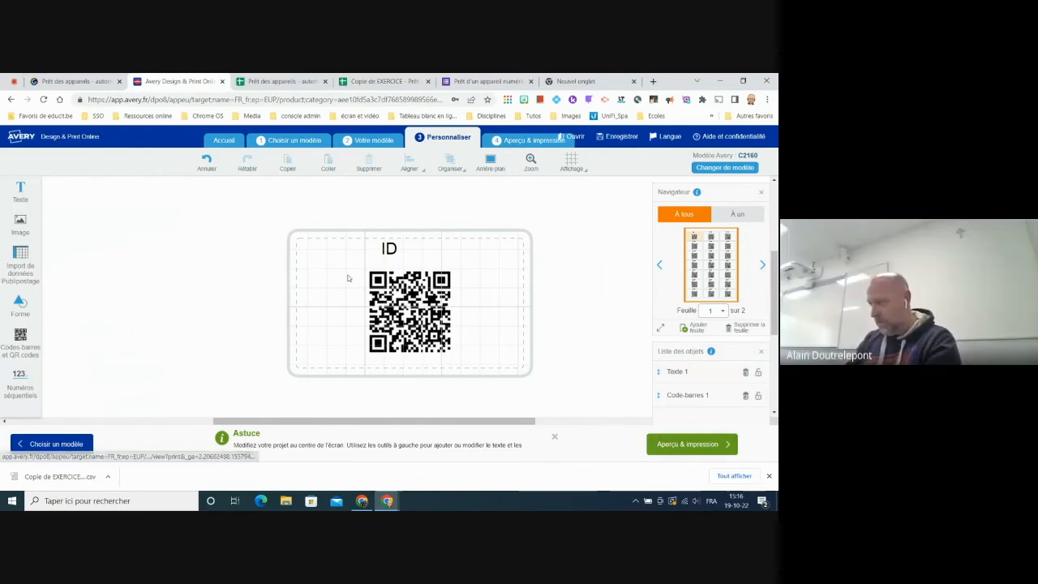
pyautogui.click(384, 248)
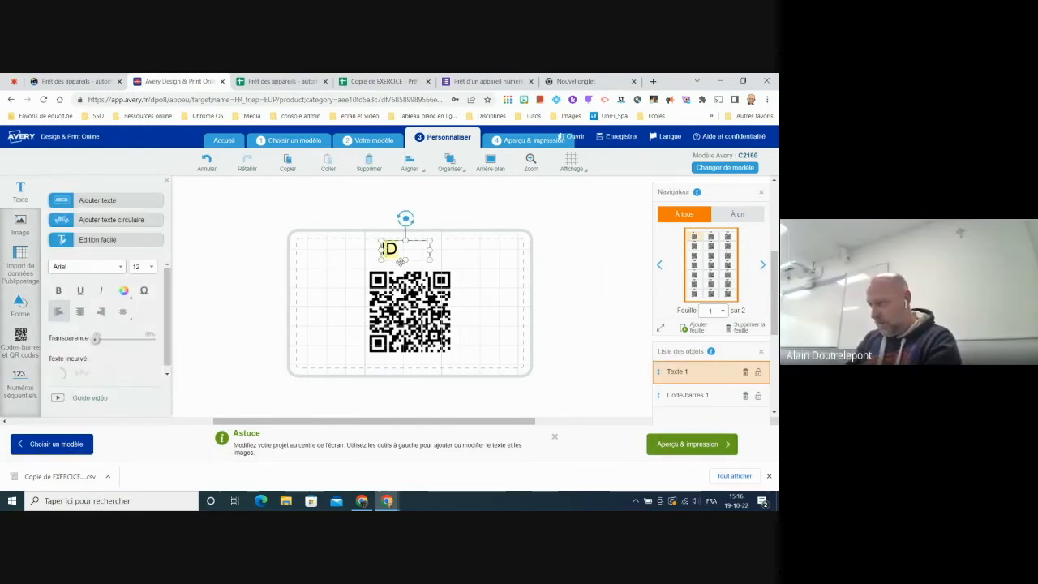
pyautogui.click(79, 312)
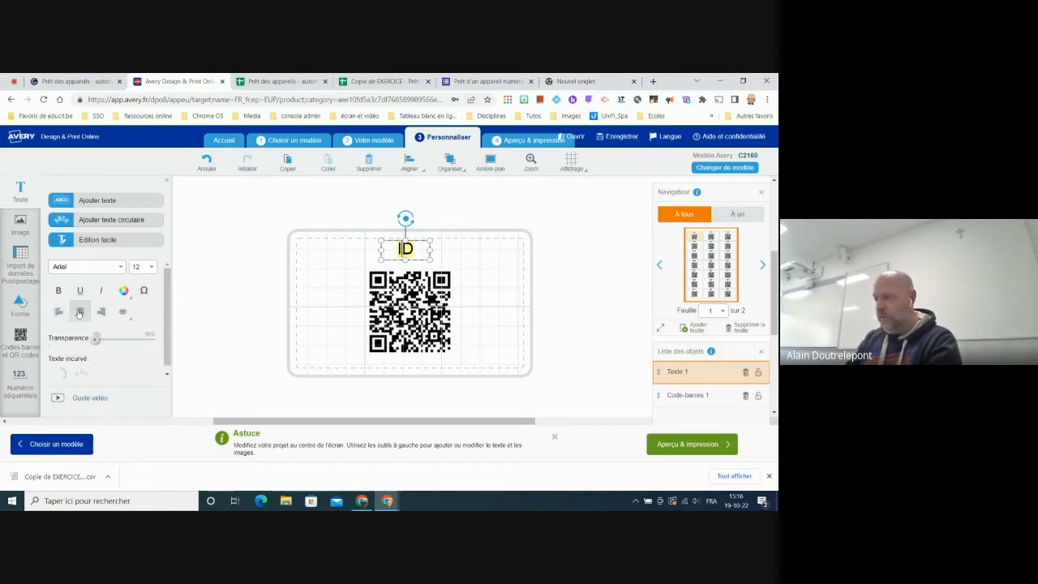
pyautogui.click(609, 317)
# - Preview the labels and open them as a print PDF without saving the project, dismissing the Acrobat welcome message
pyautogui.click(682, 442)
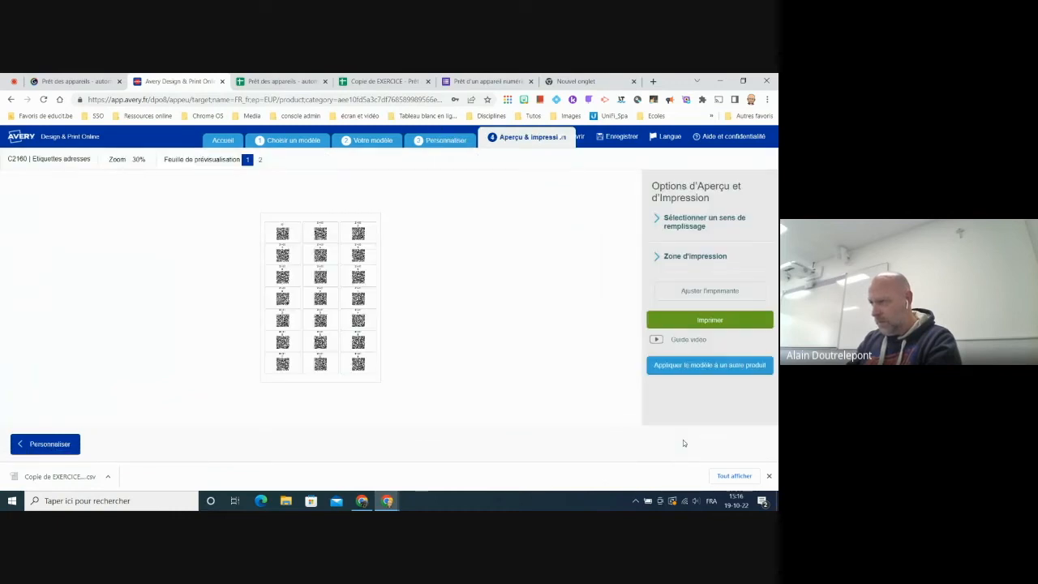
pyautogui.click(721, 324)
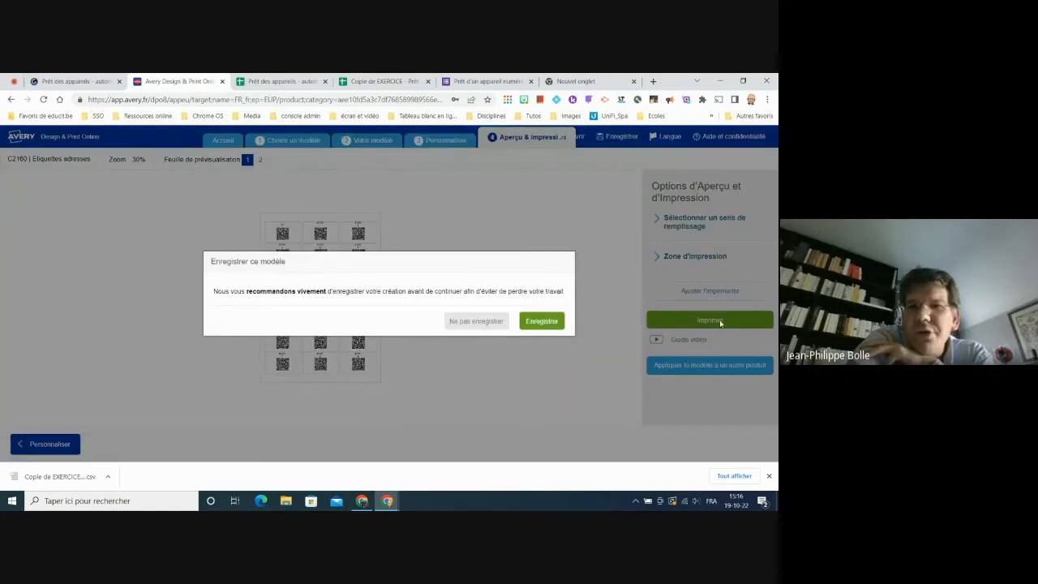
pyautogui.click(542, 322)
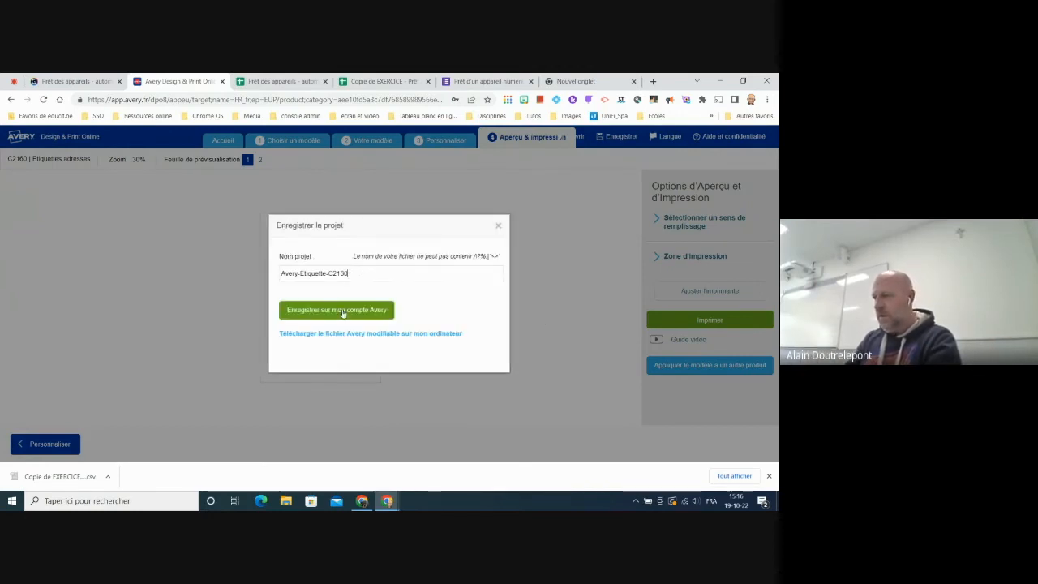
pyautogui.click(499, 227)
pyautogui.click(699, 321)
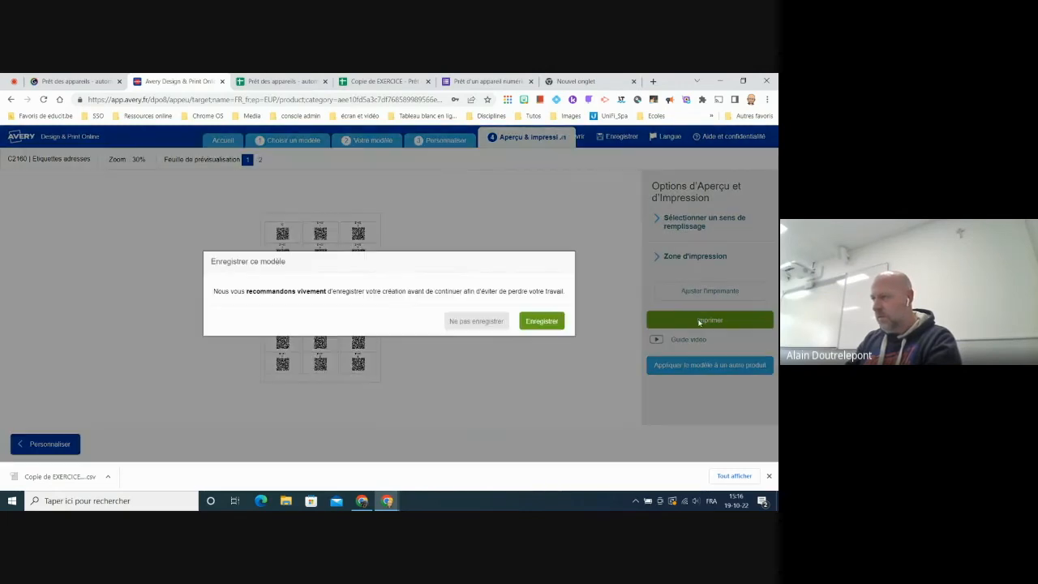
pyautogui.click(472, 320)
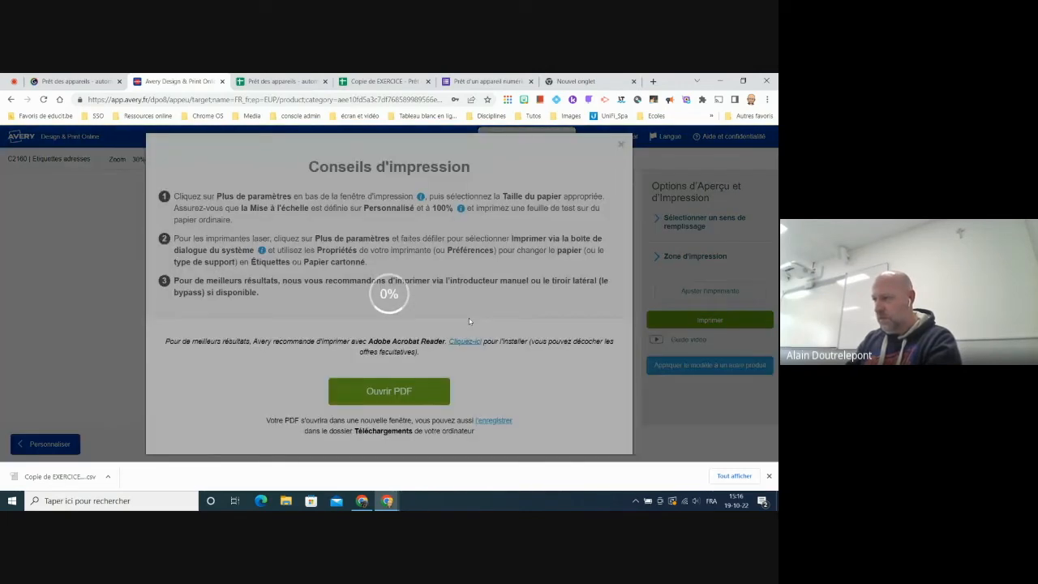
pyautogui.click(415, 396)
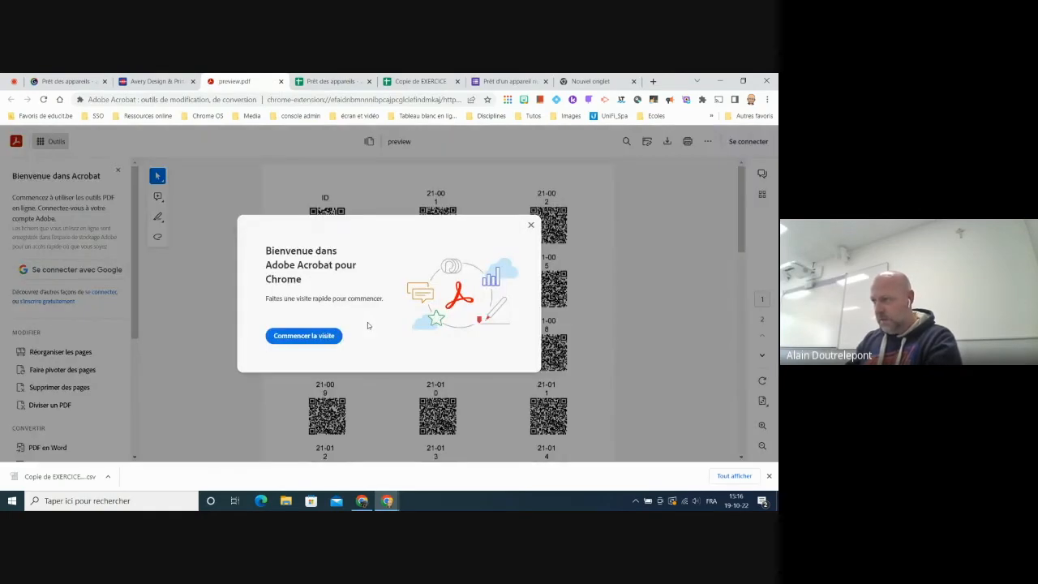
pyautogui.click(531, 225)
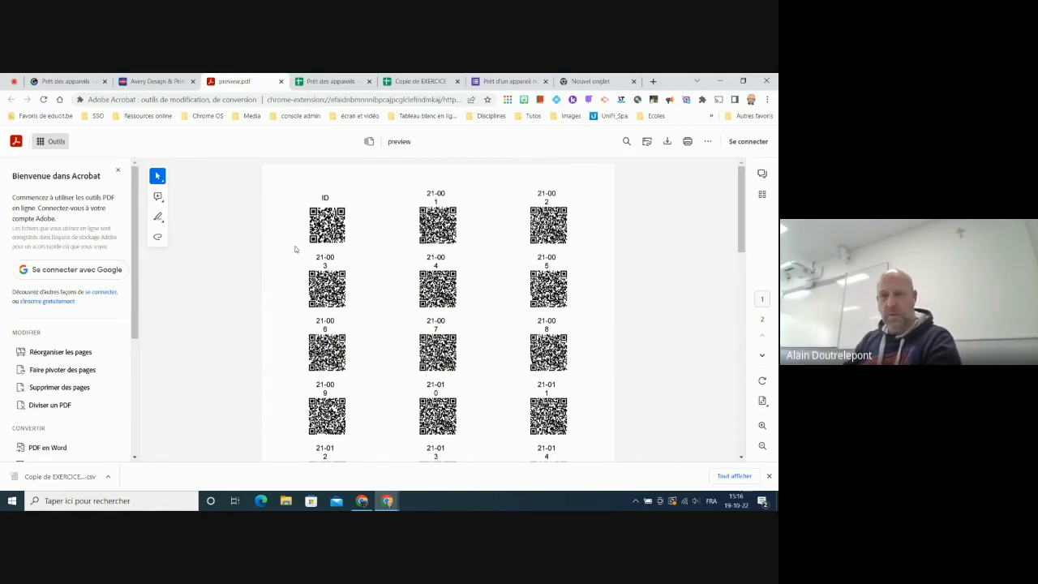
# - Return to Avery, close the post-print offer, and compare the label preview with the generated PDF
pyautogui.click(168, 82)
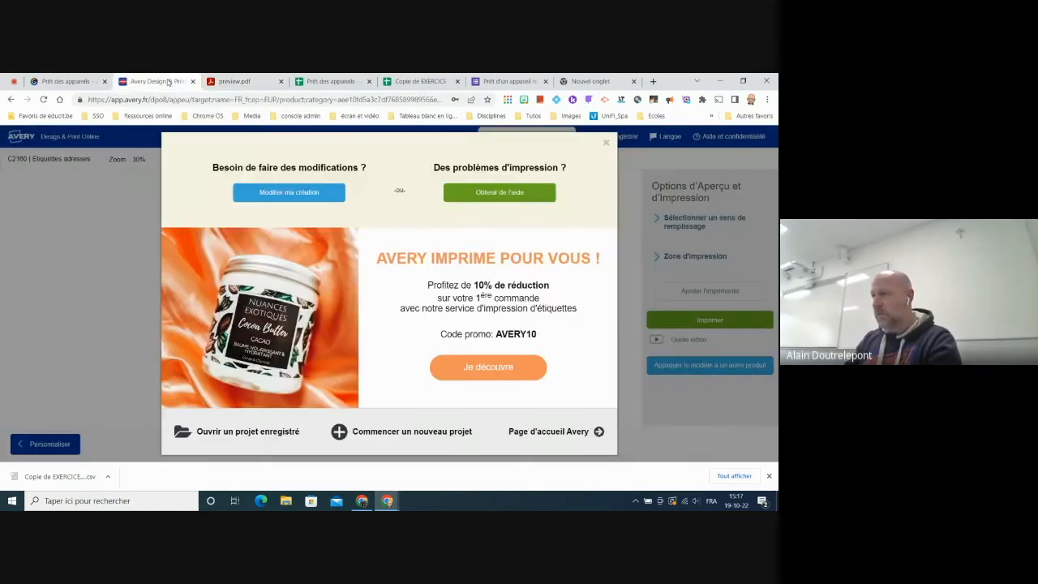
pyautogui.click(605, 142)
pyautogui.click(235, 82)
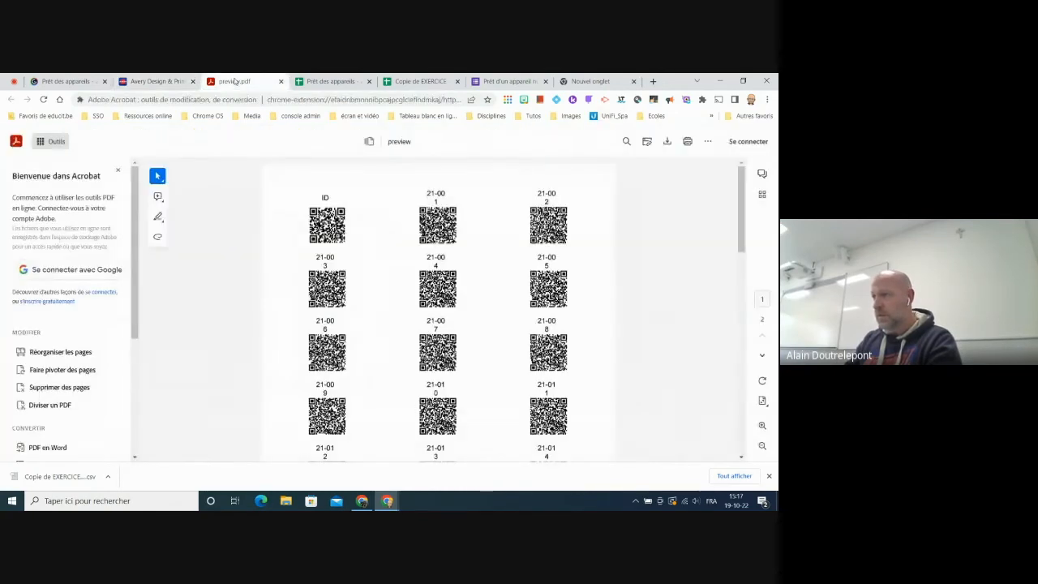
pyautogui.click(148, 82)
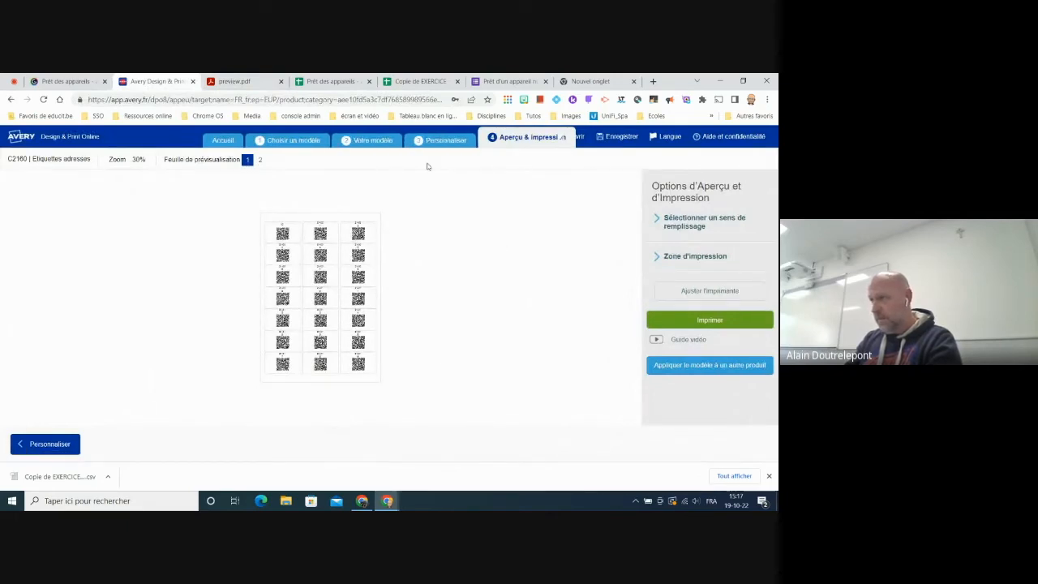
pyautogui.moveTo(423, 86)
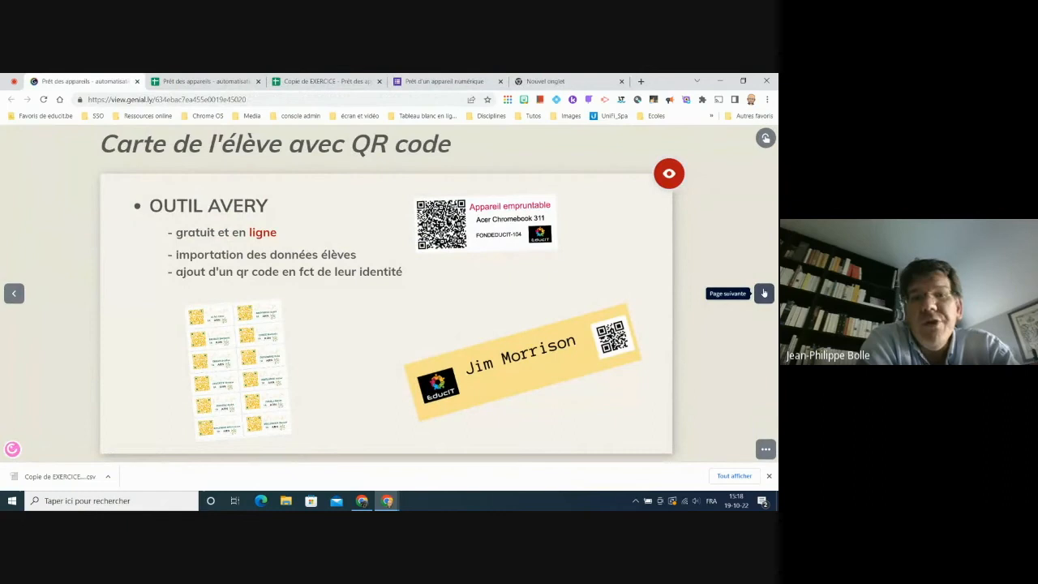
# - From the Genially presentation, view Avery's A4 multi-purpose labels page, then return and enlarge the sample sheet of student QR cards
pyautogui.click(264, 235)
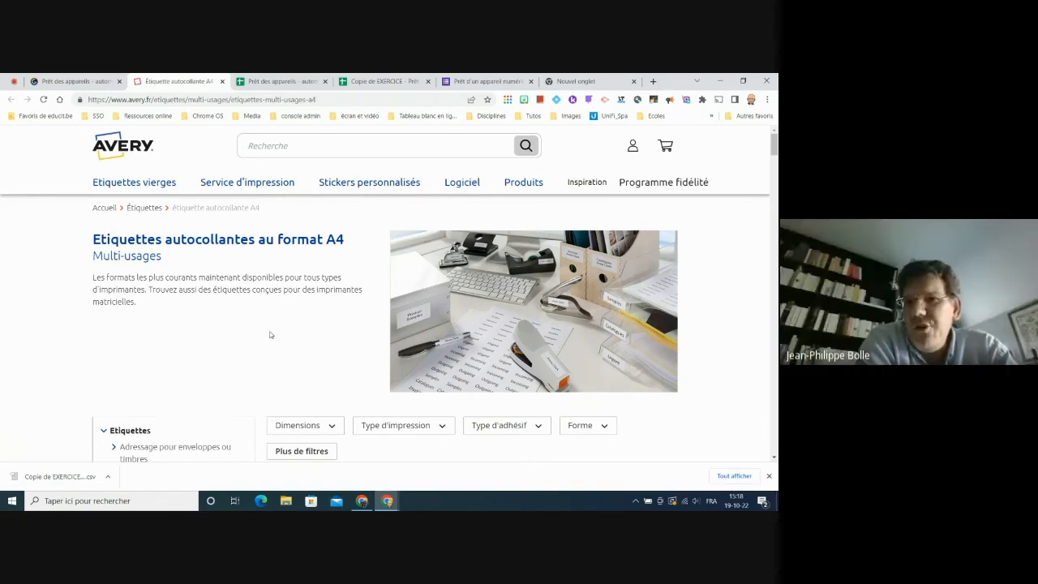
pyautogui.click(64, 82)
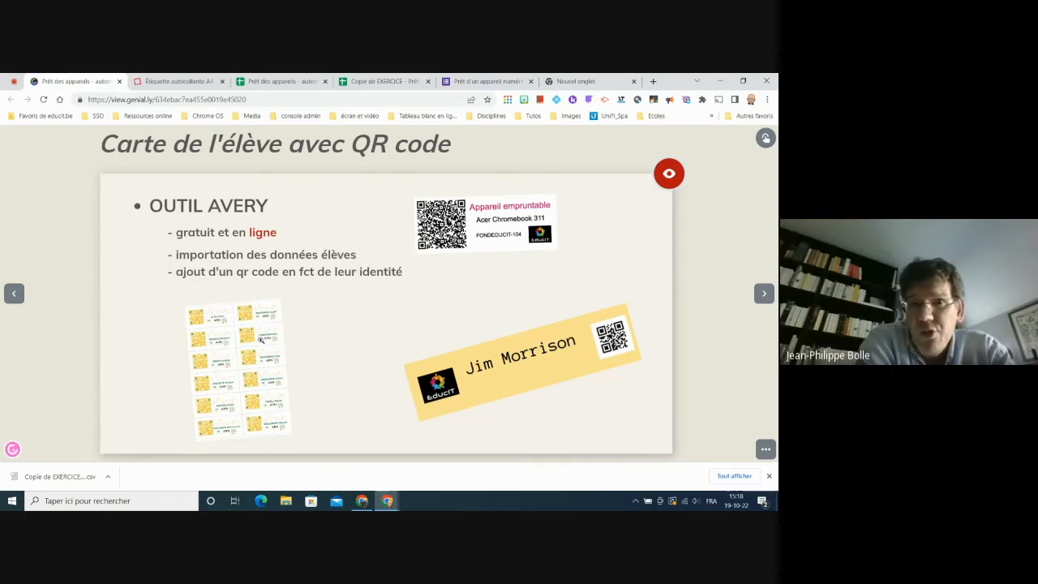
pyautogui.click(260, 339)
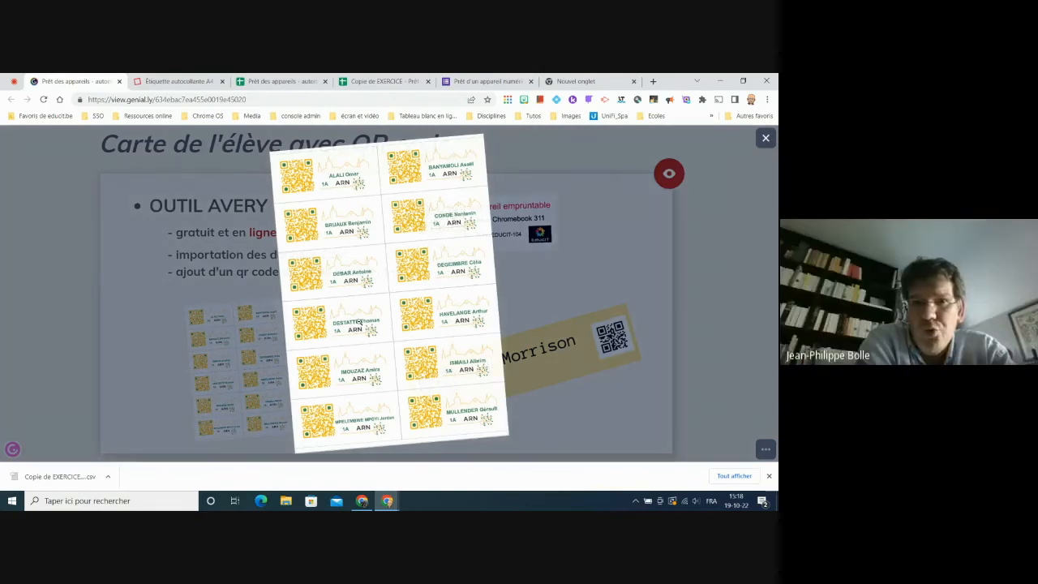